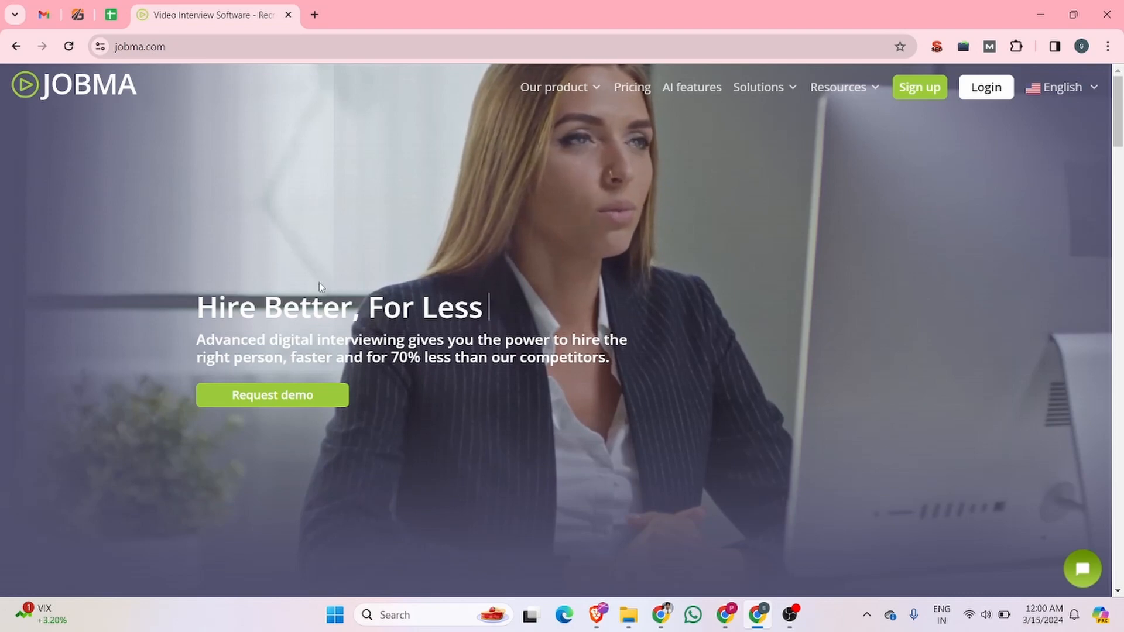
Step: Search Google in a new tab for "website traffic checker"
{"action": "left_click", "coordinate": [315, 16]}
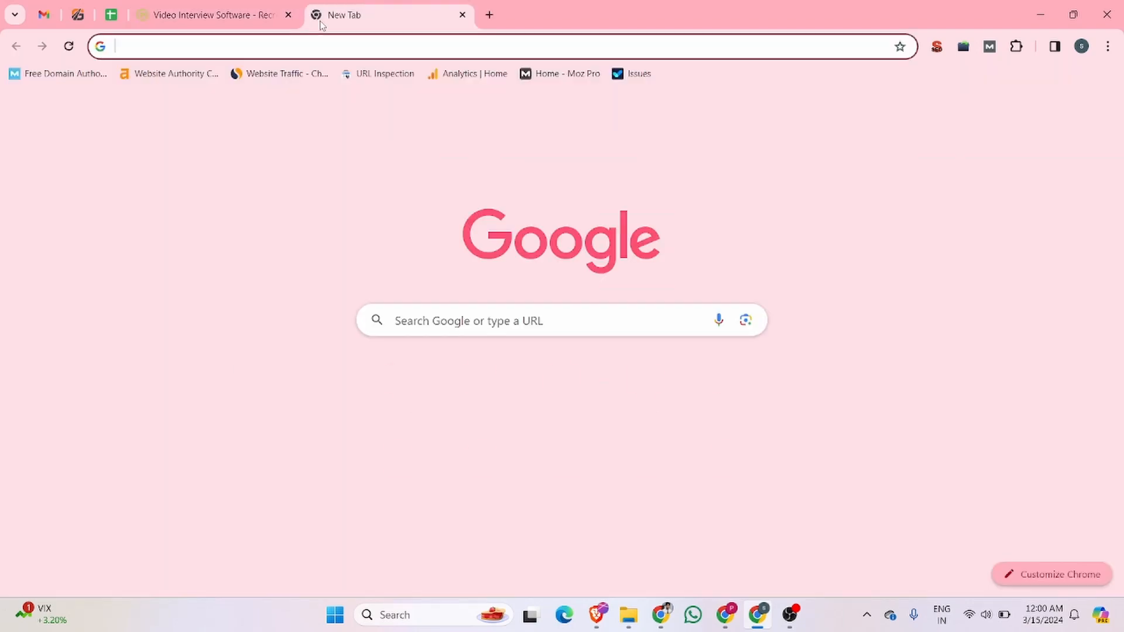
{"action": "left_click", "coordinate": [416, 319]}
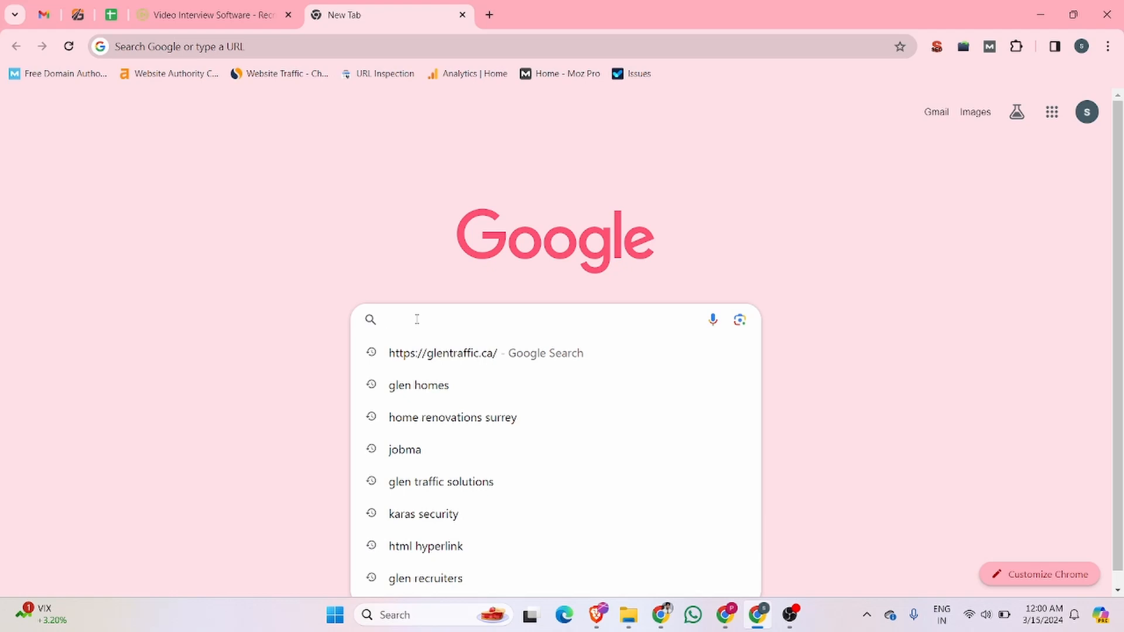
{"action": "type", "text": "websu"}
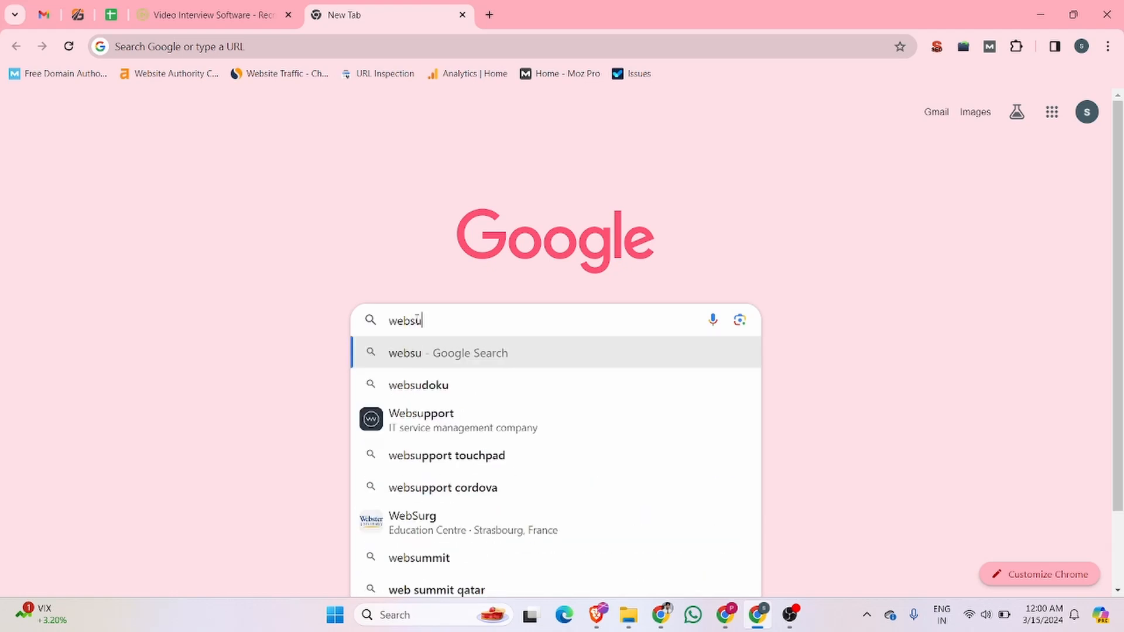
{"action": "key", "text": "BackSpace"}
{"action": "type", "text": "ite"}
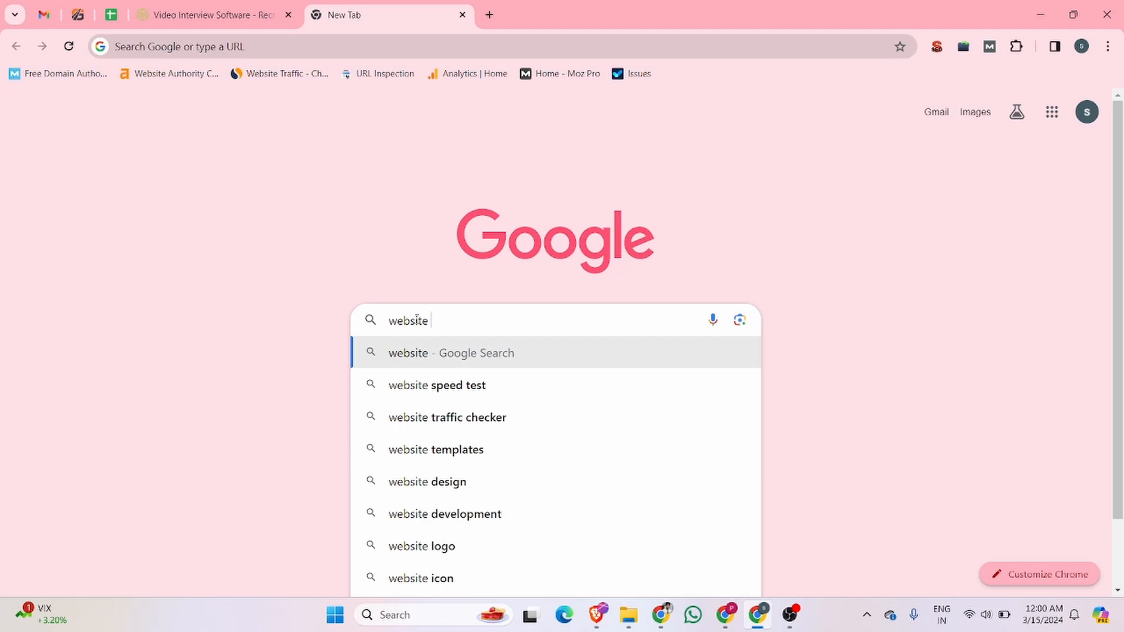
{"action": "left_click", "coordinate": [446, 429]}
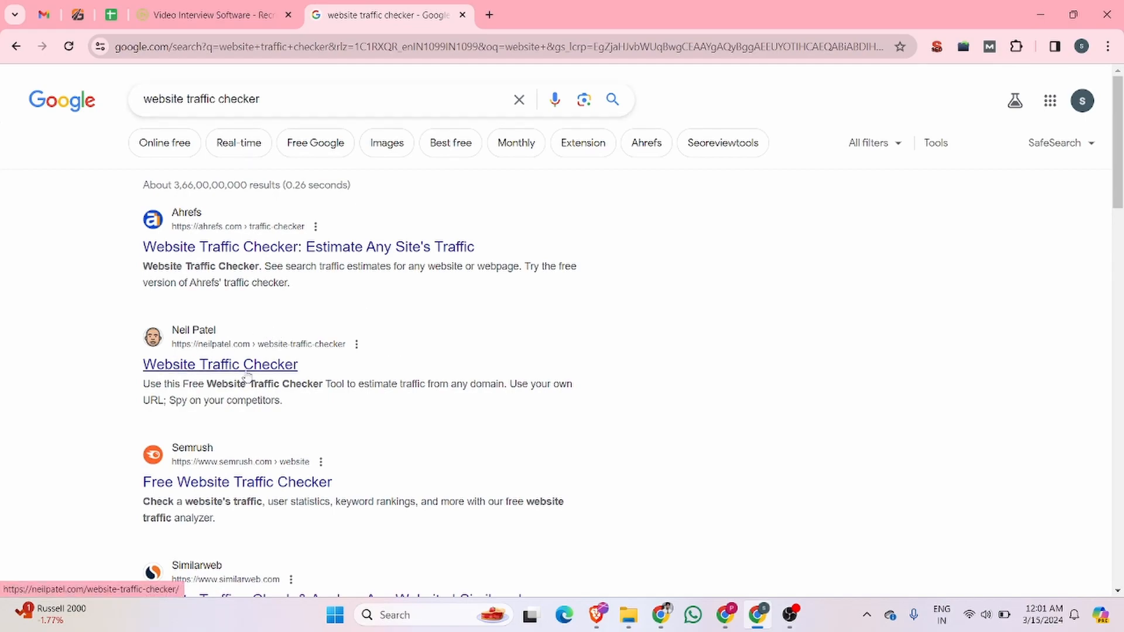
Step: Find The HOTH's FREE Website Traffic Checker among the search results and open it in a background tab
{"action": "scroll", "coordinate": [298, 371], "scroll_direction": "down", "scroll_amount": 4}
{"action": "scroll", "coordinate": [244, 343], "scroll_direction": "up", "scroll_amount": 3}
{"action": "scroll", "coordinate": [245, 343], "scroll_direction": "down", "scroll_amount": 5}
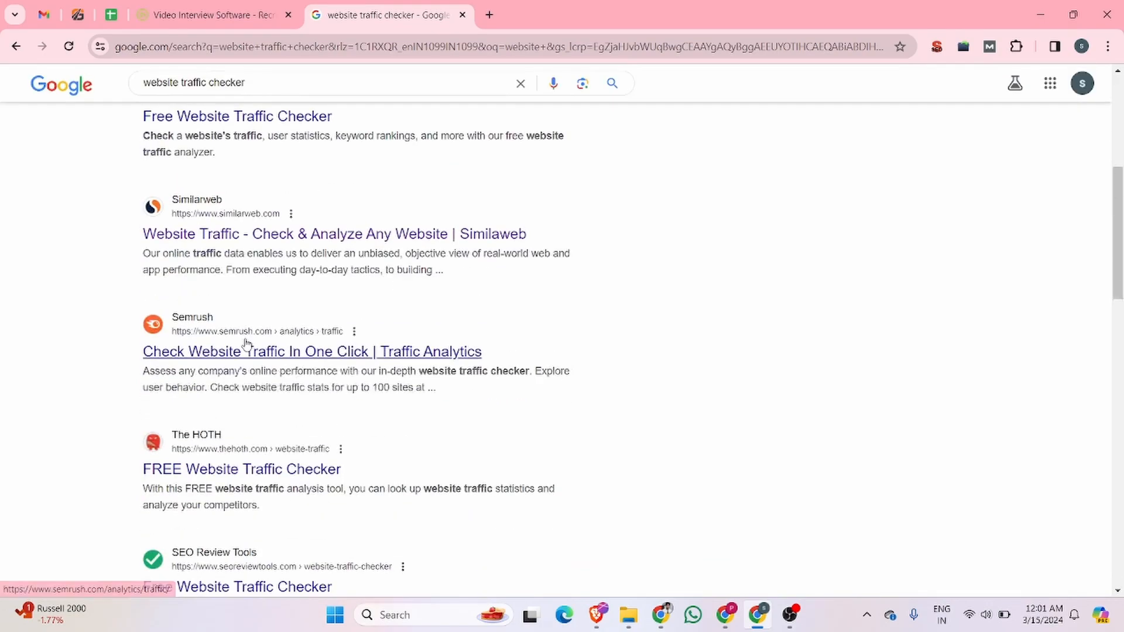
{"action": "scroll", "coordinate": [246, 342], "scroll_direction": "up", "scroll_amount": 3}
{"action": "scroll", "coordinate": [247, 340], "scroll_direction": "down", "scroll_amount": 4}
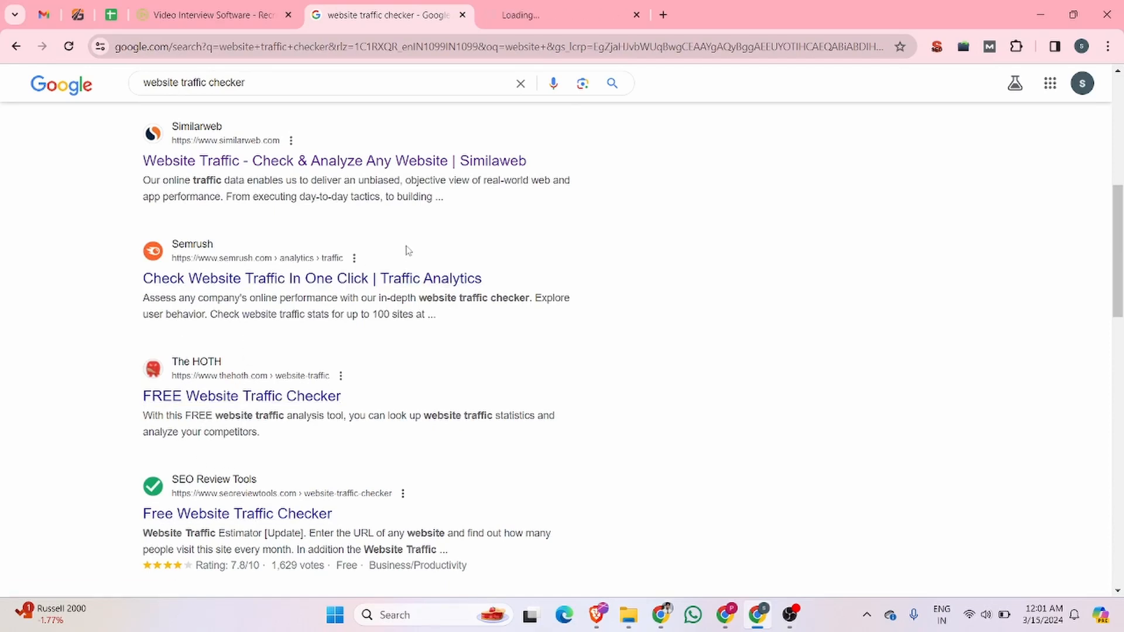
{"action": "scroll", "coordinate": [406, 250], "scroll_direction": "up", "scroll_amount": 1}
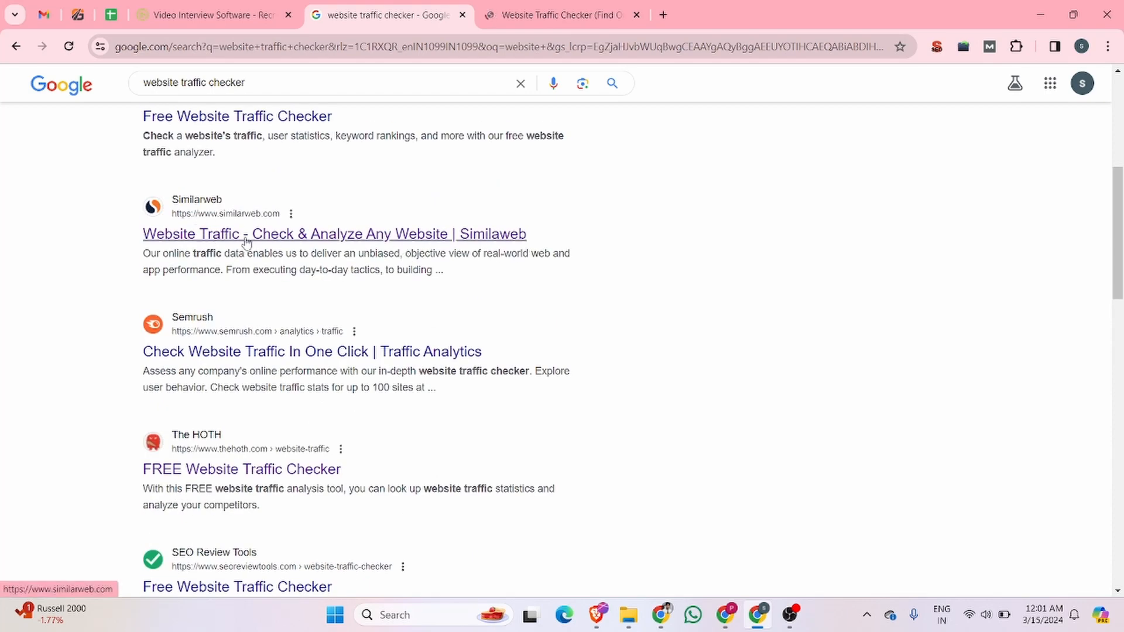
Step: Extend the Google search to "website traffic checker extention"
{"action": "left_click", "coordinate": [257, 82]}
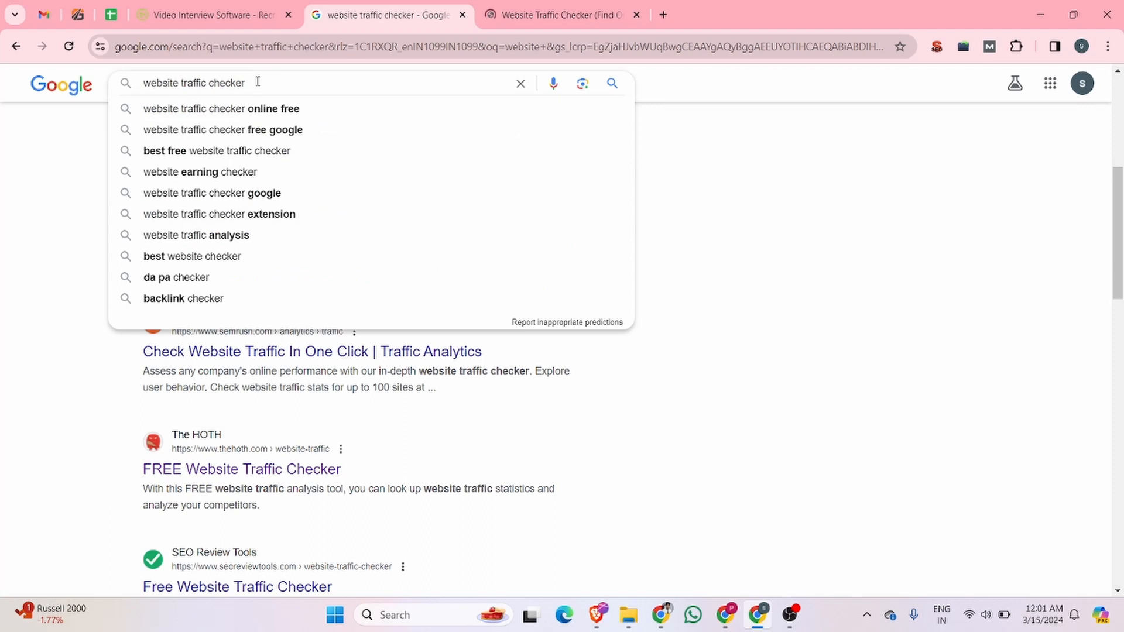
{"action": "type", "text": "ex"}
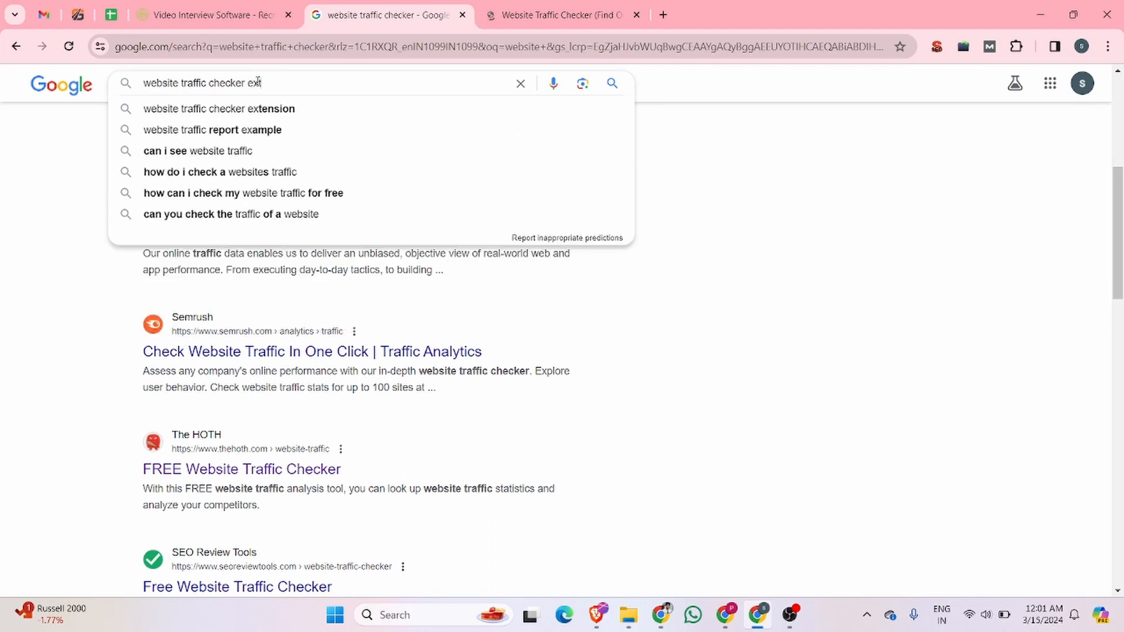
{"action": "type", "text": "tention"}
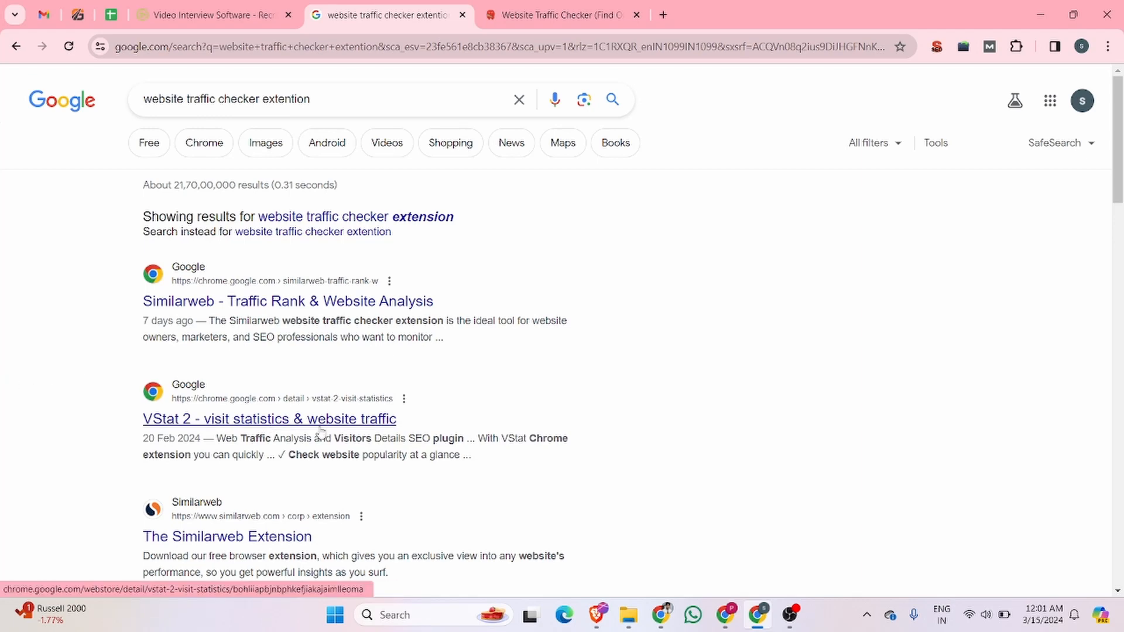
Step: Open the Similarweb and VStat 2 Chrome extension results and Serpstat's Website Traffic Checker in background tabs
{"action": "middle_click", "coordinate": [280, 302]}
{"action": "scroll", "coordinate": [297, 307], "scroll_direction": "down", "scroll_amount": 5}
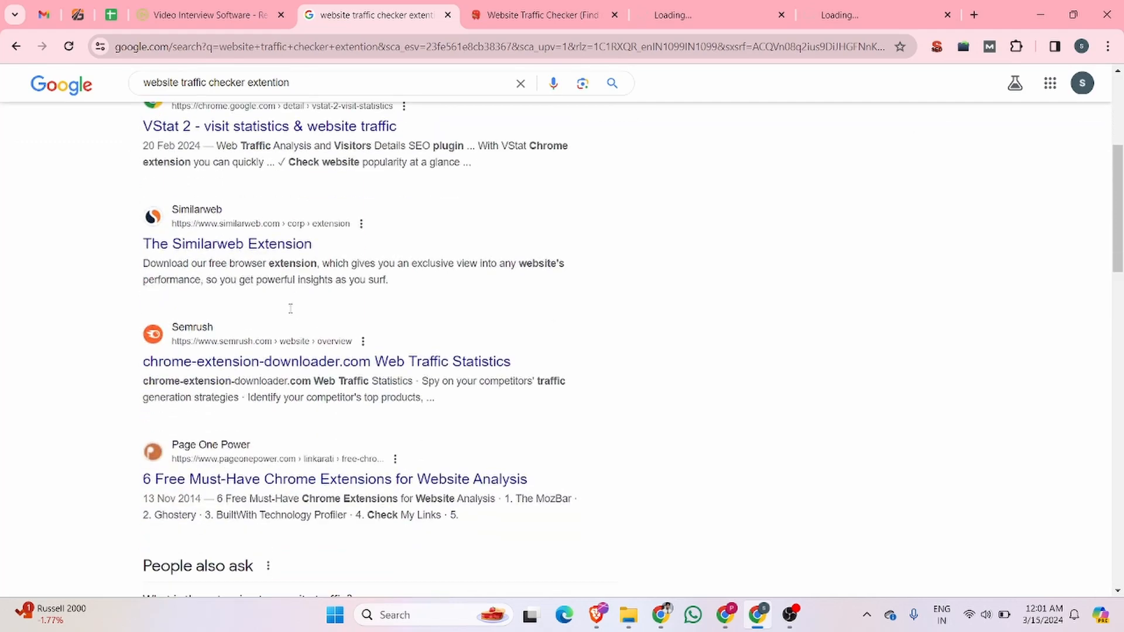
{"action": "scroll", "coordinate": [286, 279], "scroll_direction": "down", "scroll_amount": 2}
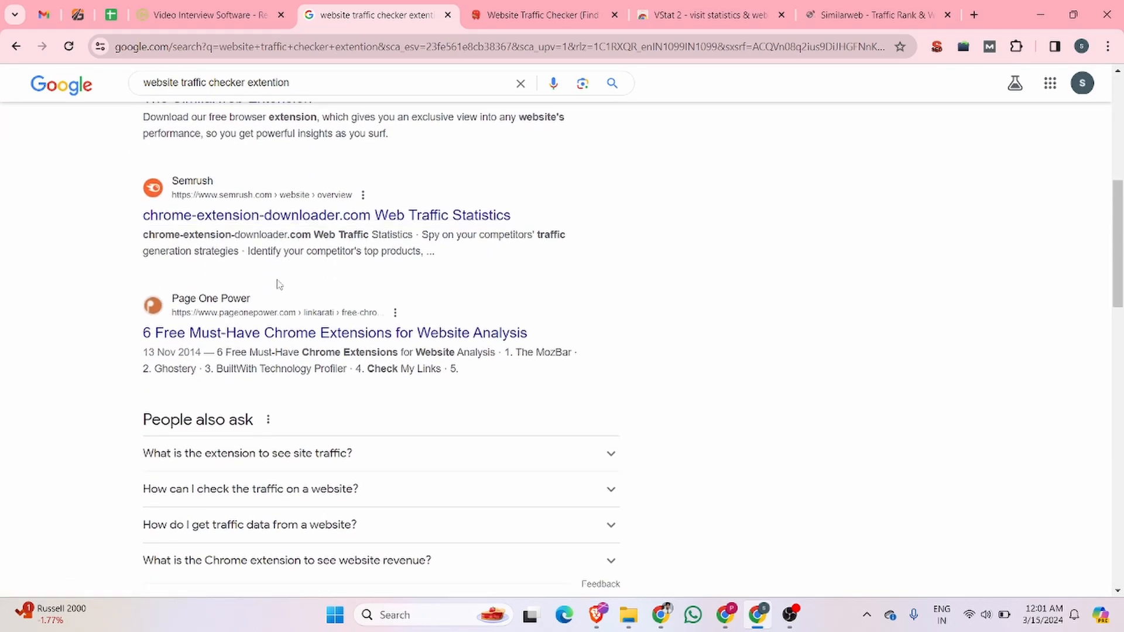
{"action": "scroll", "coordinate": [278, 284], "scroll_direction": "down", "scroll_amount": 5}
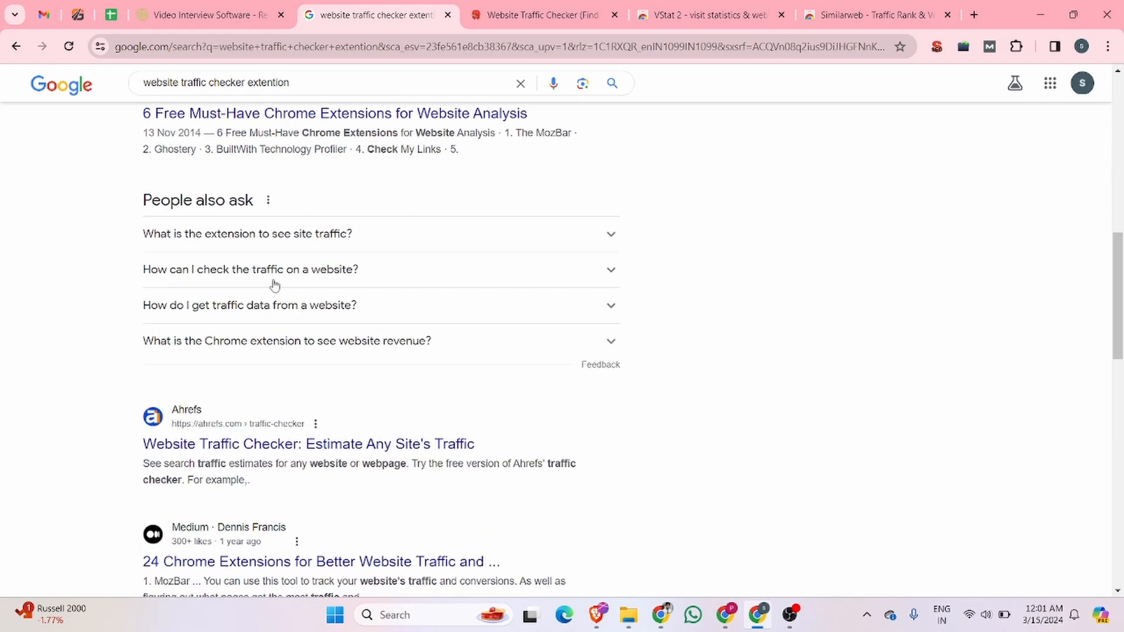
{"action": "scroll", "coordinate": [275, 282], "scroll_direction": "down", "scroll_amount": 6}
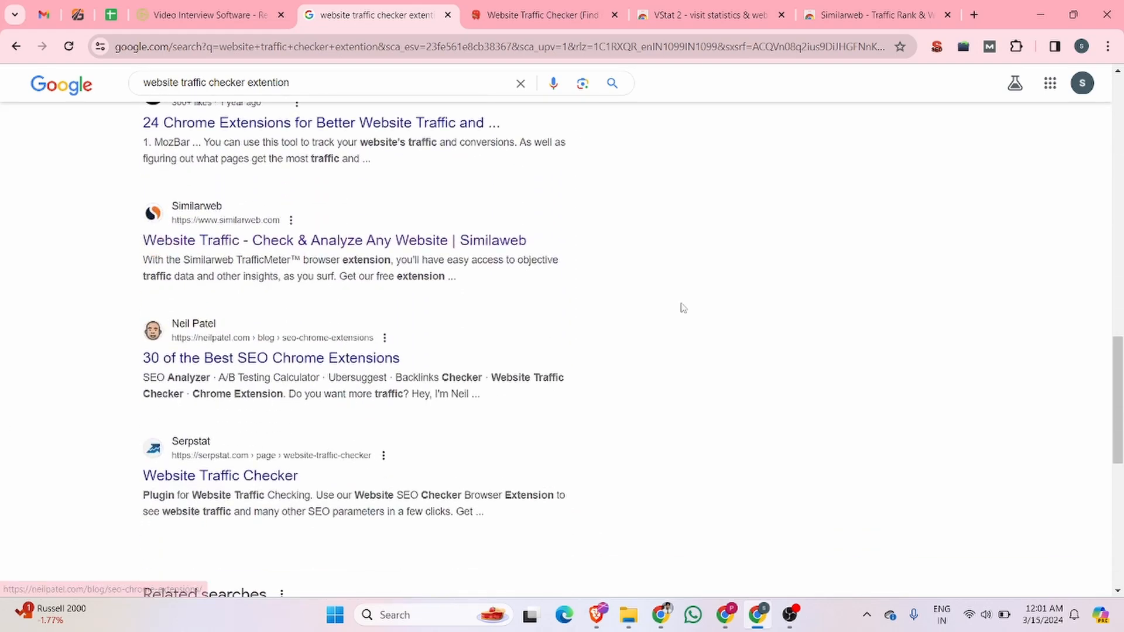
{"action": "scroll", "coordinate": [467, 364], "scroll_direction": "down", "scroll_amount": 4}
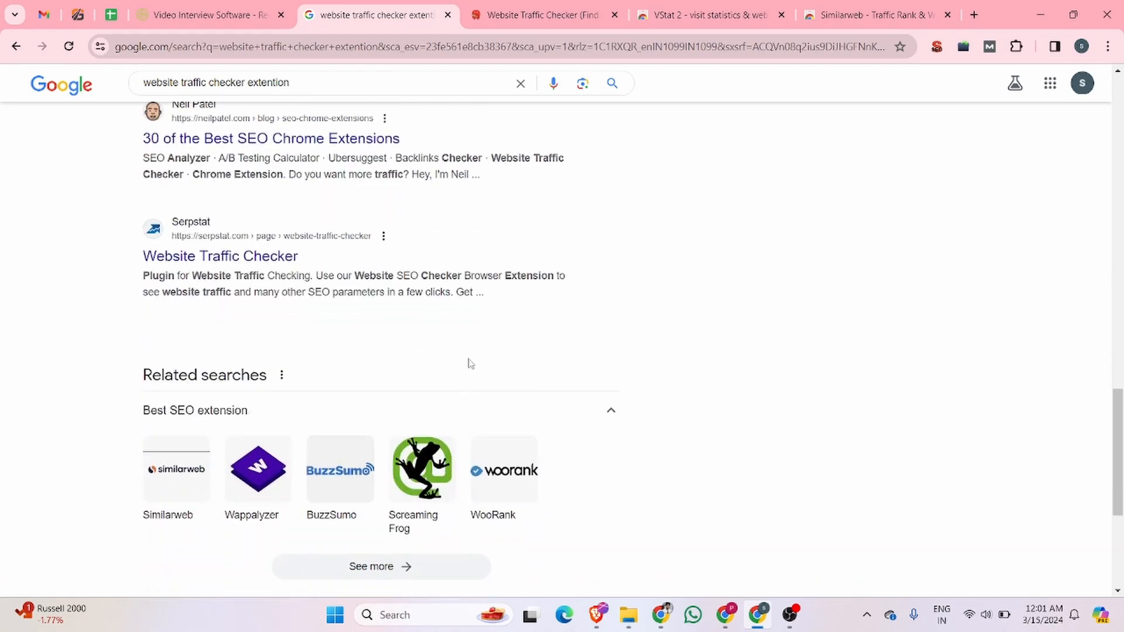
{"action": "middle_click", "coordinate": [294, 255]}
Step: Switch to The HOTH's Website Traffic Checker page and decline its push notifications
{"action": "left_click", "coordinate": [476, 15]}
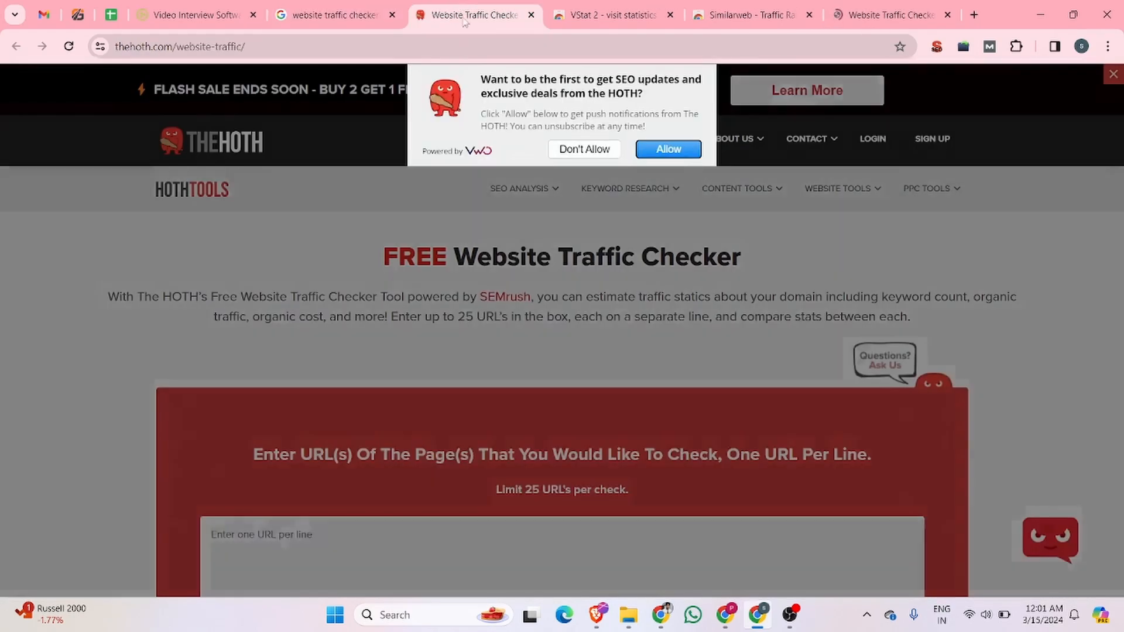
{"action": "left_click", "coordinate": [854, 177]}
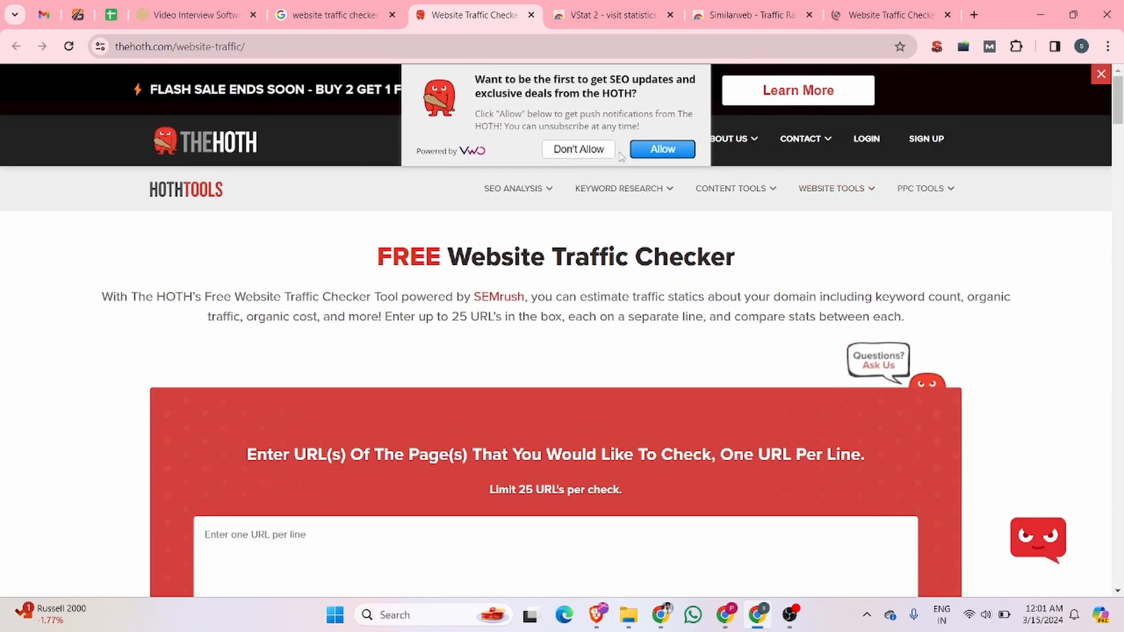
{"action": "left_click", "coordinate": [599, 151]}
{"action": "scroll", "coordinate": [550, 295], "scroll_direction": "down", "scroll_amount": 3}
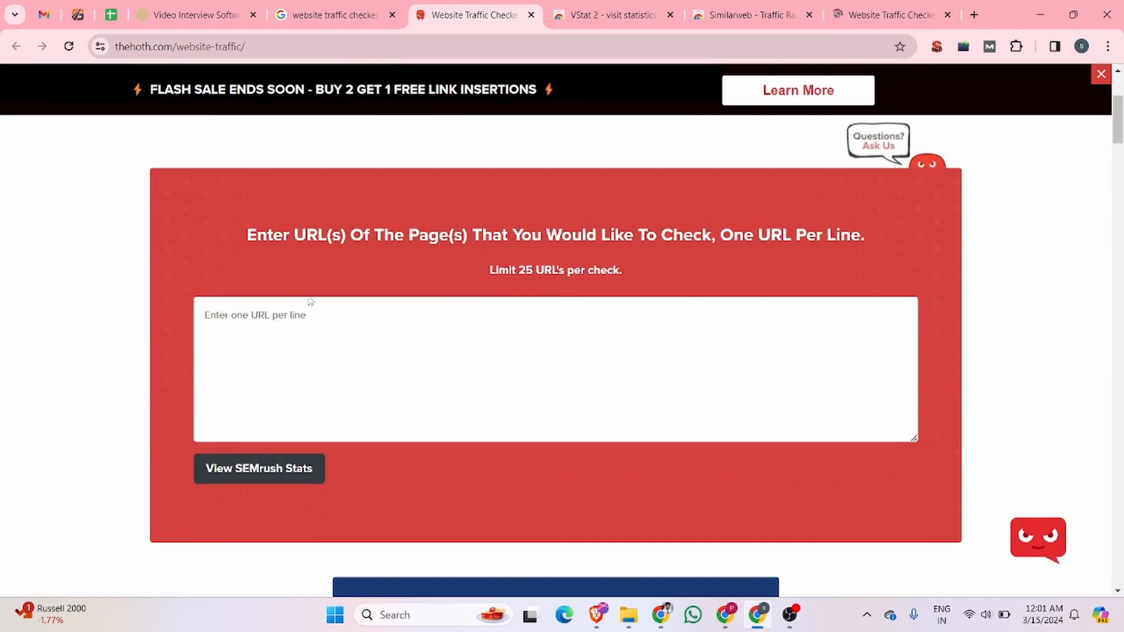
{"action": "left_click", "coordinate": [193, 14]}
{"action": "left_click", "coordinate": [209, 47]}
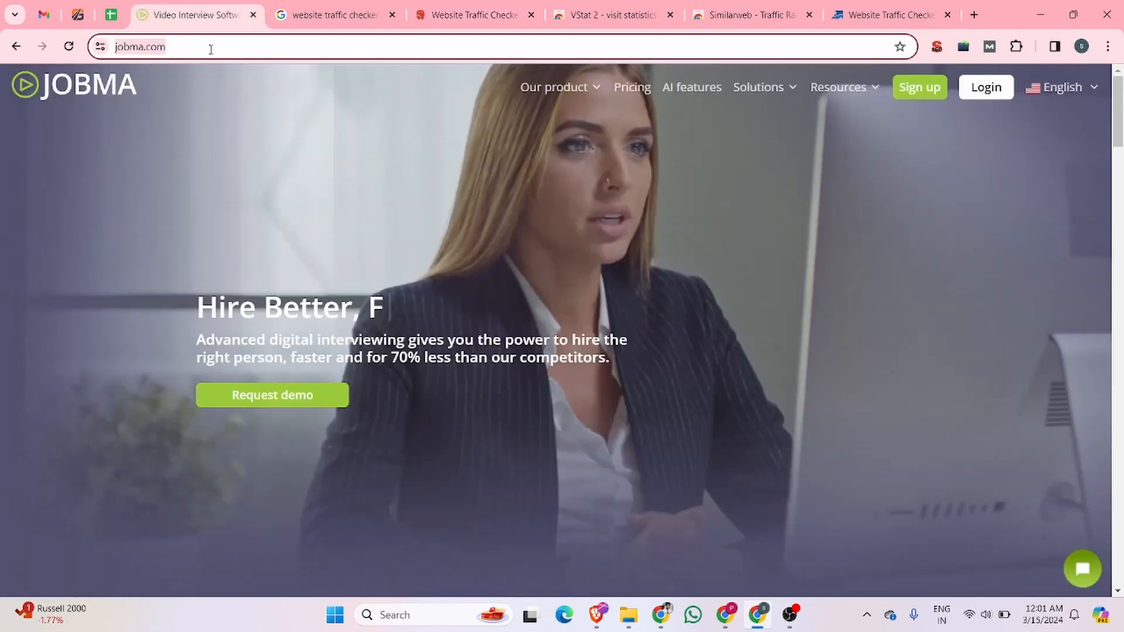
{"action": "left_click", "coordinate": [508, 8]}
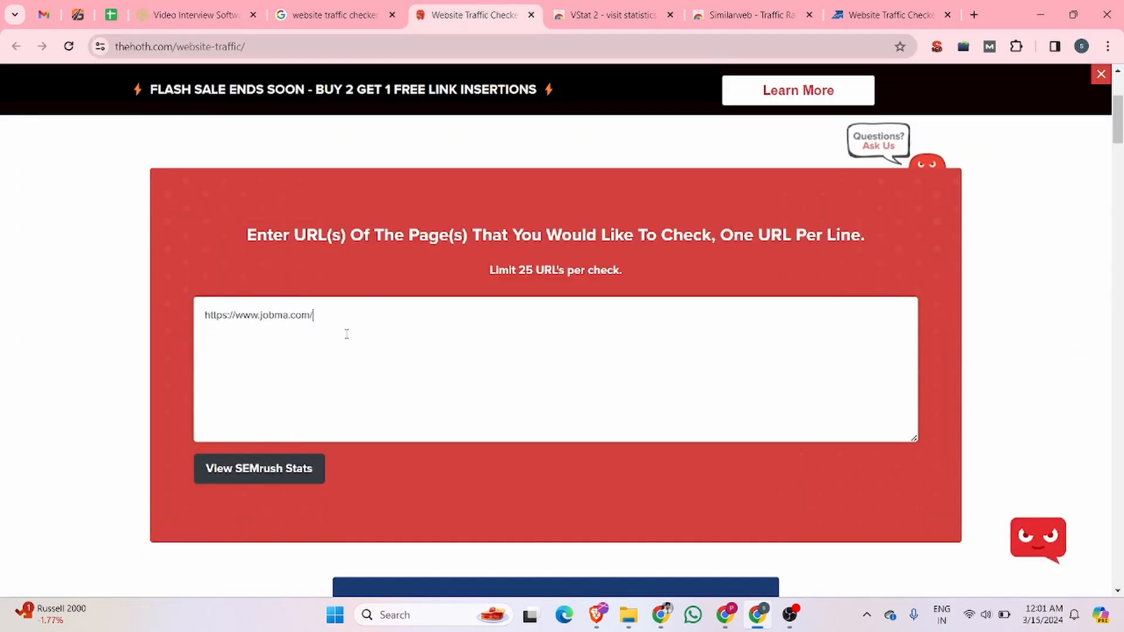
Step: Request the SEMrush stats for the entered URL and complete the CAPTCHA check to continue to the results
{"action": "left_click", "coordinate": [272, 469]}
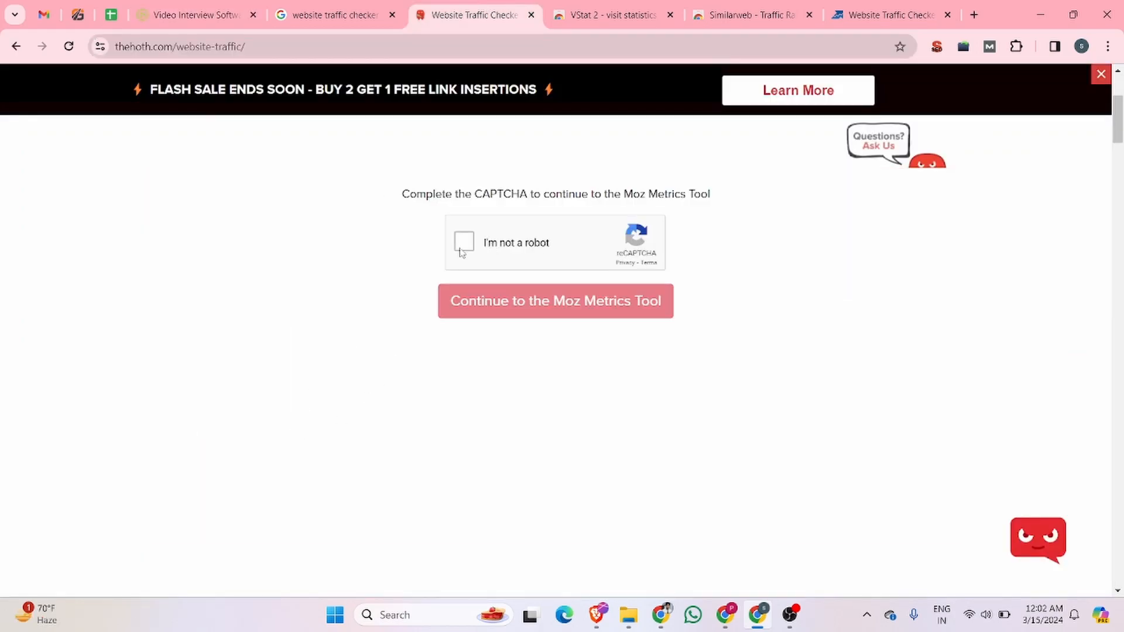
{"action": "left_click", "coordinate": [460, 251]}
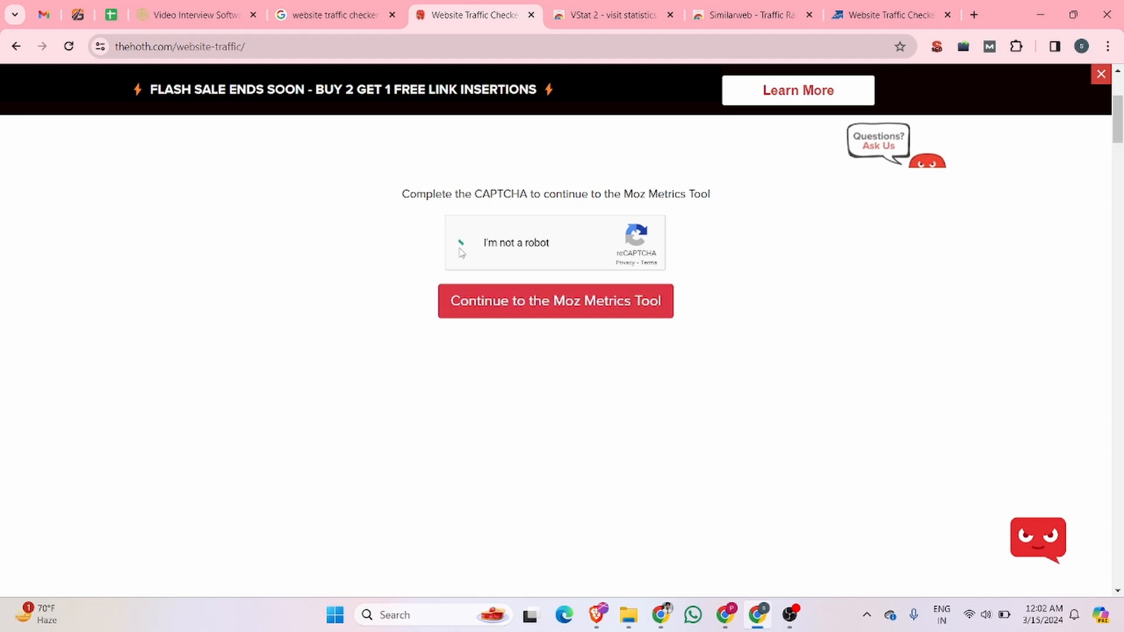
{"action": "left_click", "coordinate": [549, 308]}
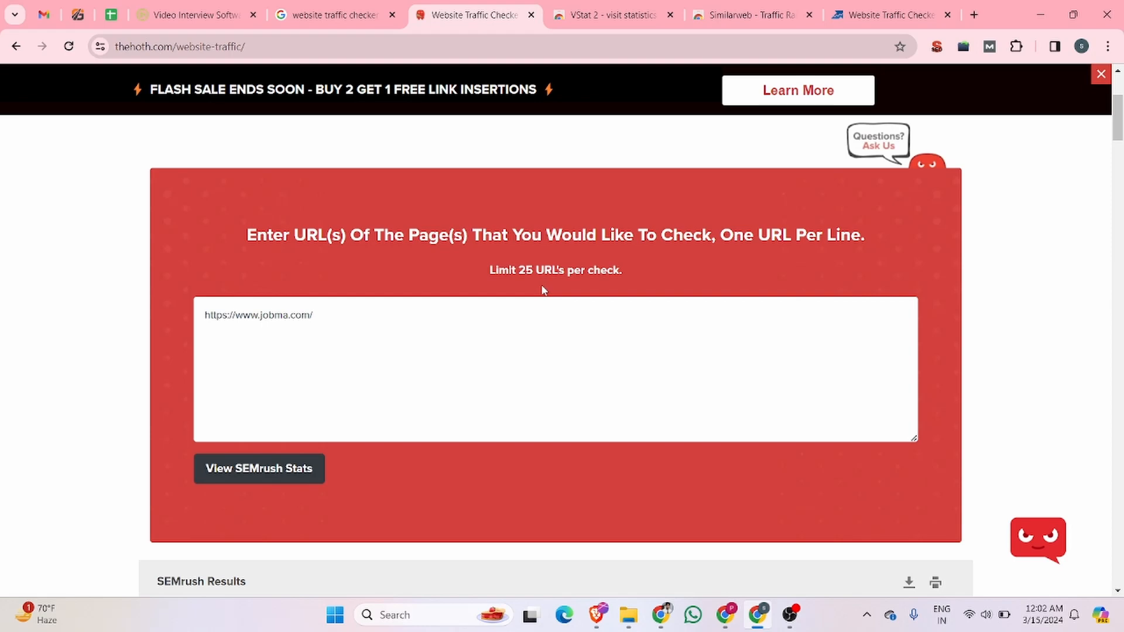
Step: Examine jobma.com's rank and organic traffic in the SEMrush results, then close The HOTH's tab
{"action": "scroll", "coordinate": [542, 289], "scroll_direction": "down", "scroll_amount": 5}
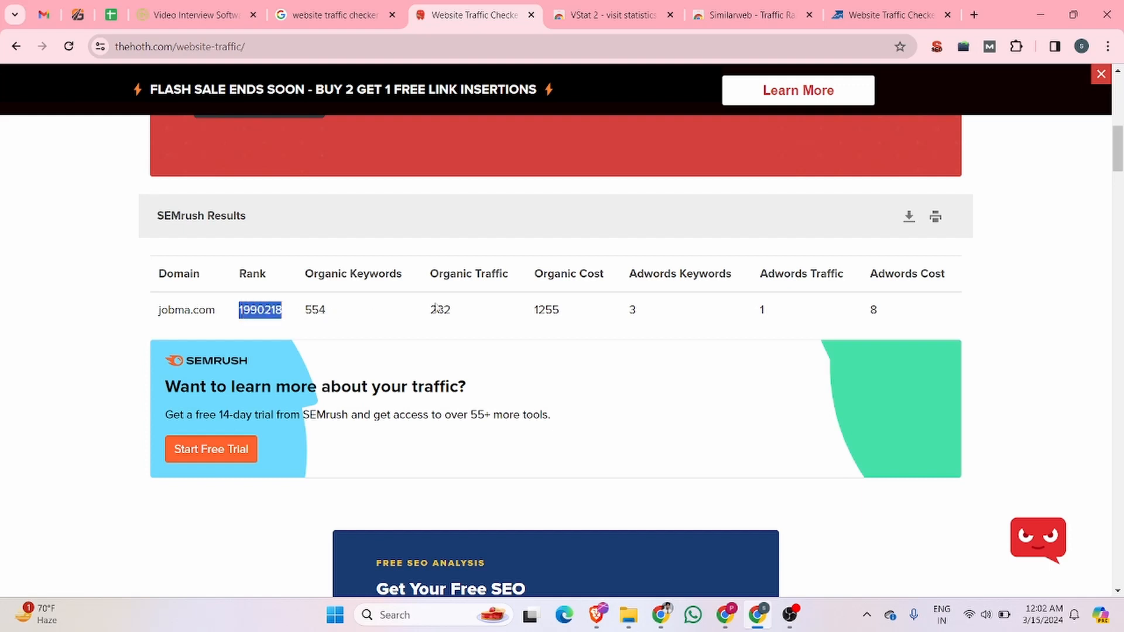
{"action": "left_click_drag", "start_coordinate": [426, 311], "coordinate": [452, 312]}
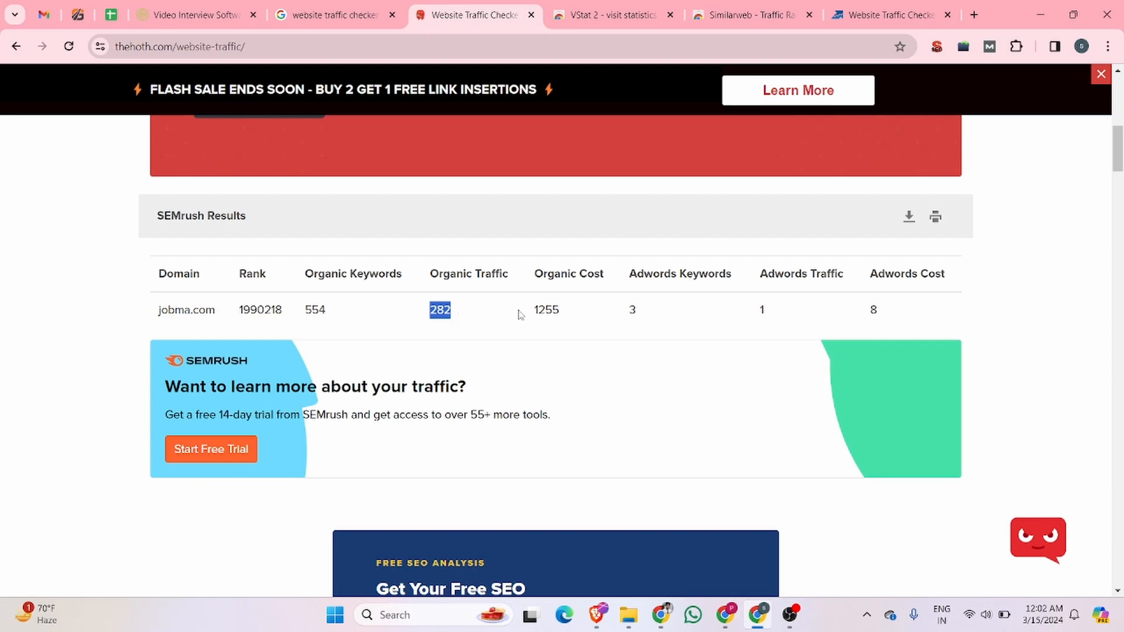
{"action": "scroll", "coordinate": [669, 307], "scroll_direction": "down", "scroll_amount": 10}
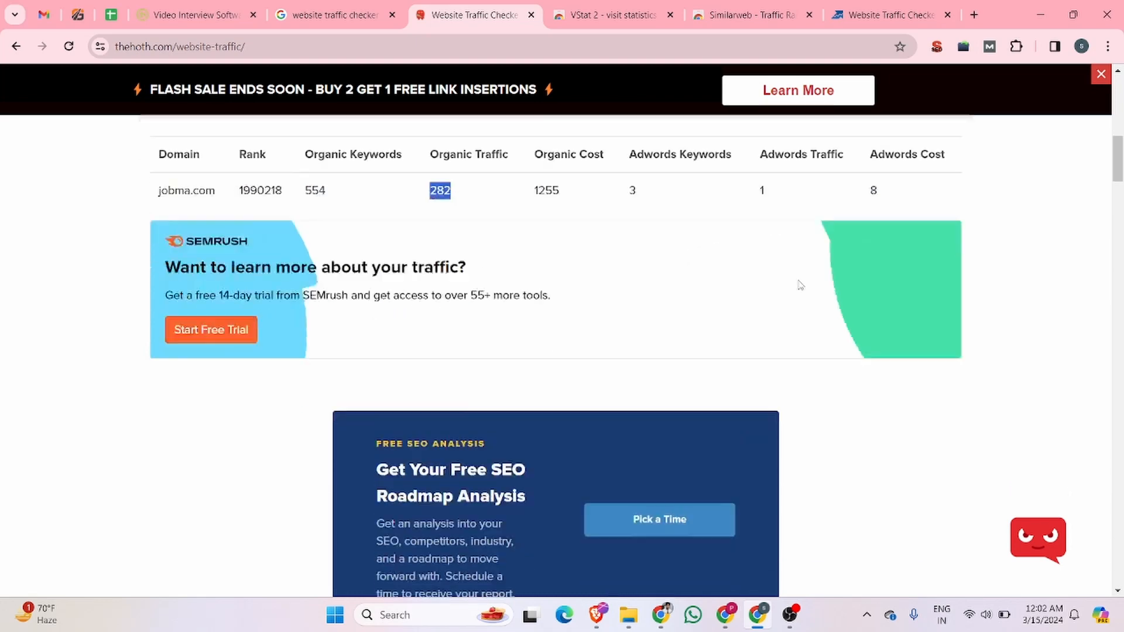
{"action": "scroll", "coordinate": [768, 298], "scroll_direction": "down", "scroll_amount": 15}
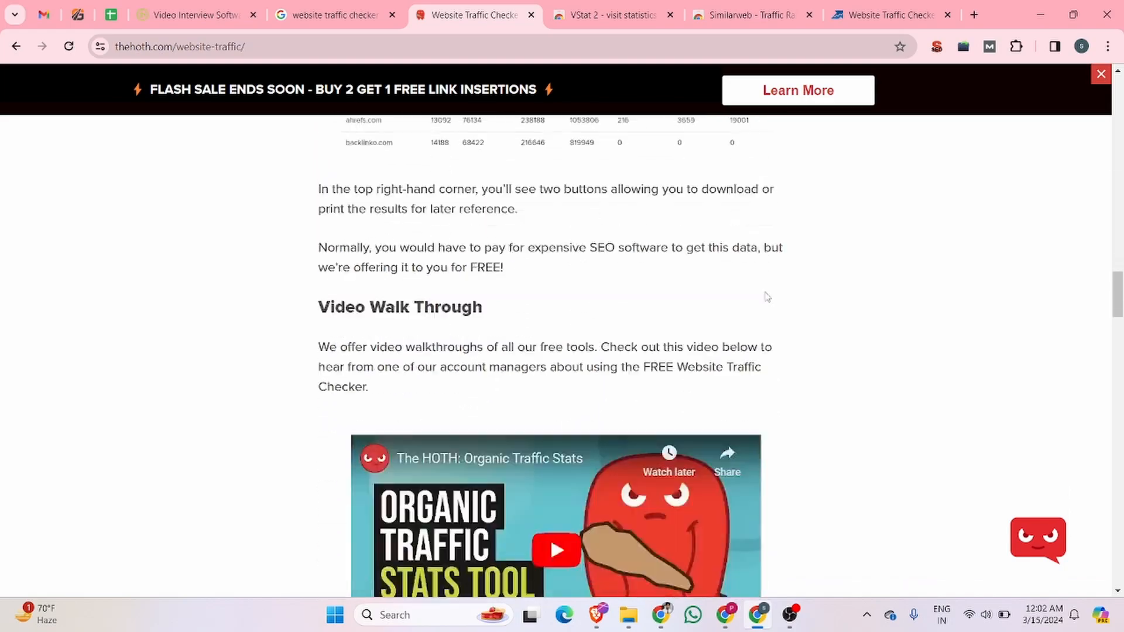
{"action": "scroll", "coordinate": [281, 311], "scroll_direction": "up", "scroll_amount": 5}
{"action": "scroll", "coordinate": [643, 330], "scroll_direction": "up", "scroll_amount": 15}
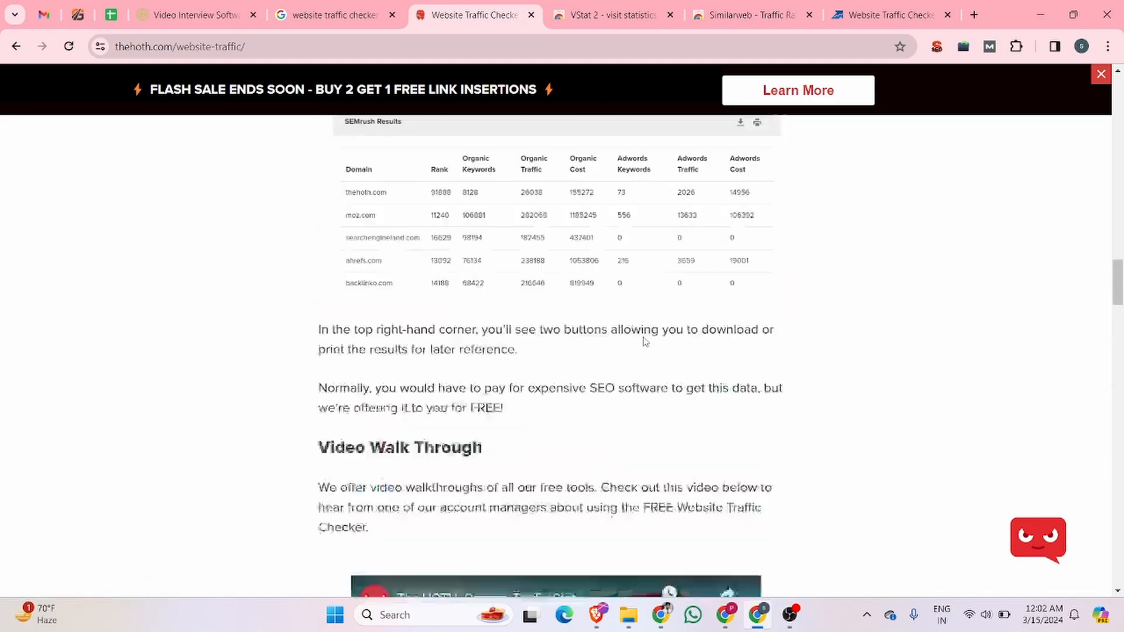
{"action": "scroll", "coordinate": [644, 333], "scroll_direction": "up", "scroll_amount": 6}
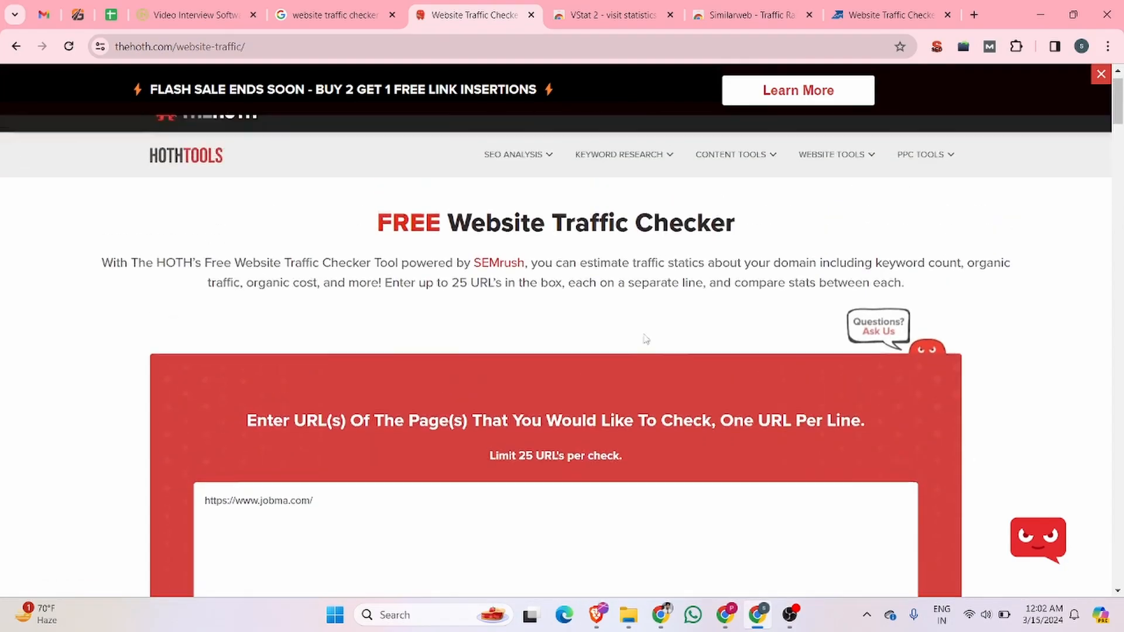
{"action": "scroll", "coordinate": [643, 334], "scroll_direction": "down", "scroll_amount": 4}
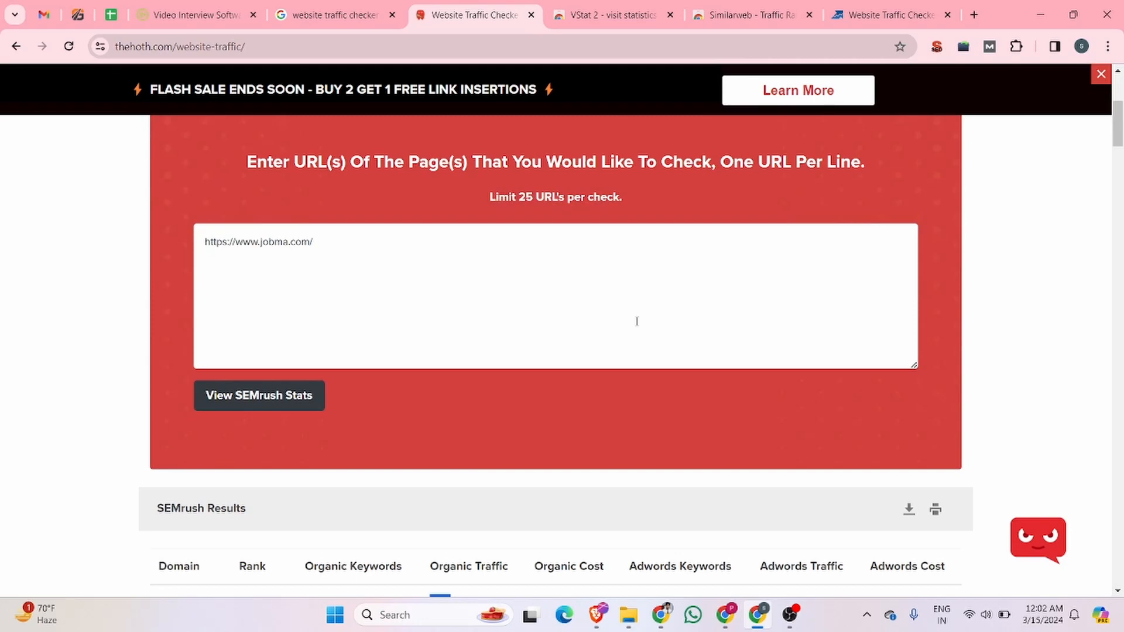
{"action": "key", "text": "ctrl+w"}
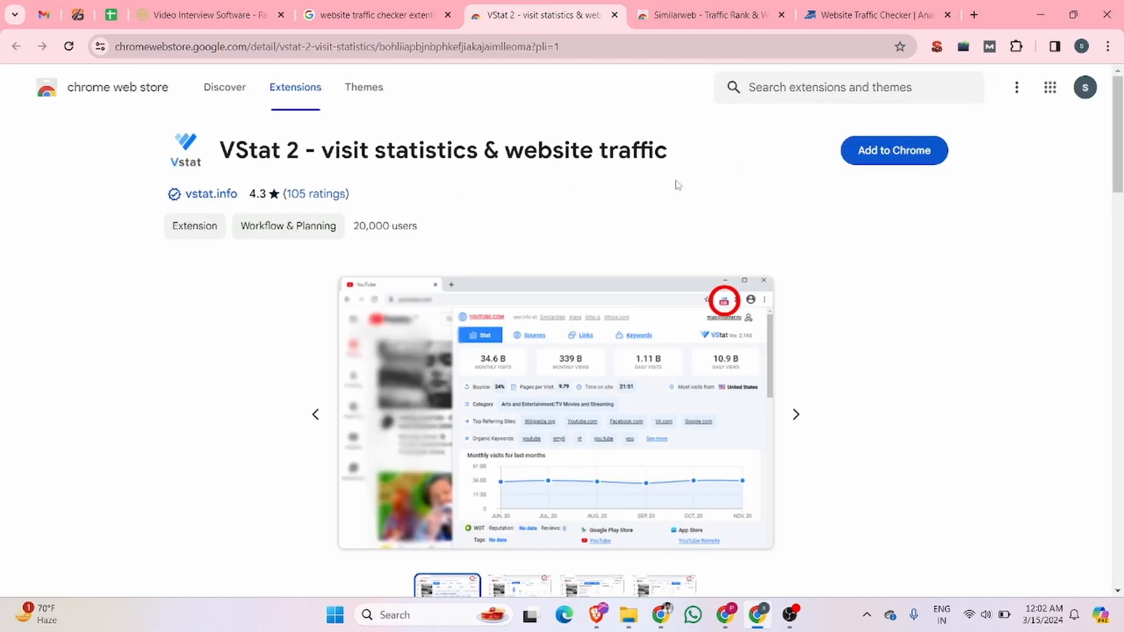
Step: Add the VStat 2 visit statistics and website traffic extension to Chrome and confirm the installation
{"action": "scroll", "coordinate": [503, 255], "scroll_direction": "down", "scroll_amount": 1}
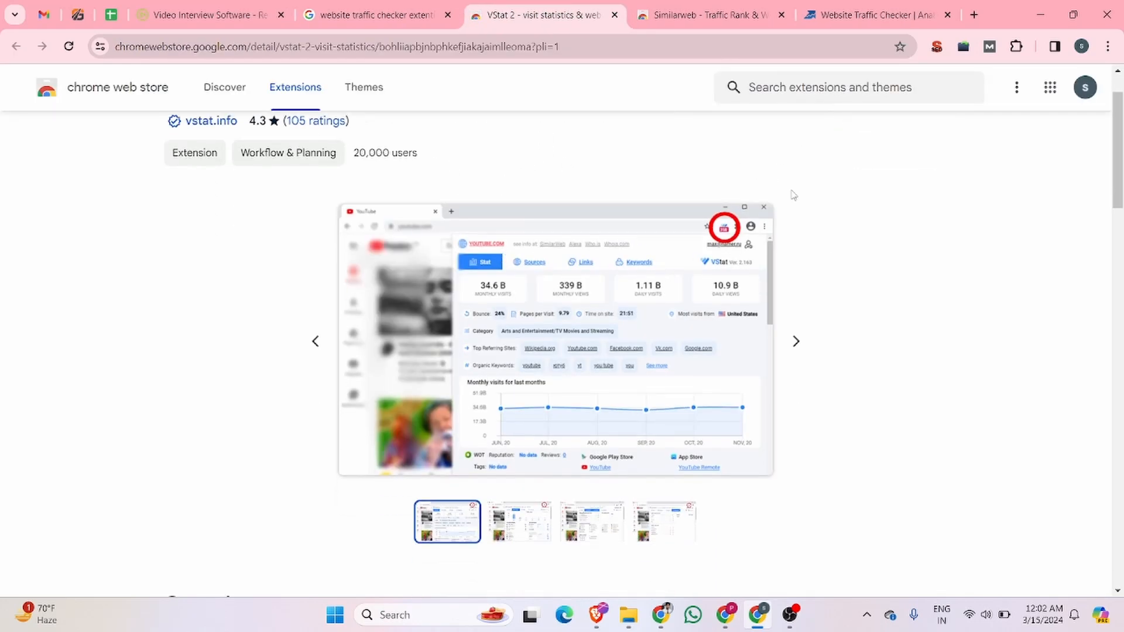
{"action": "scroll", "coordinate": [460, 223], "scroll_direction": "up", "scroll_amount": 1}
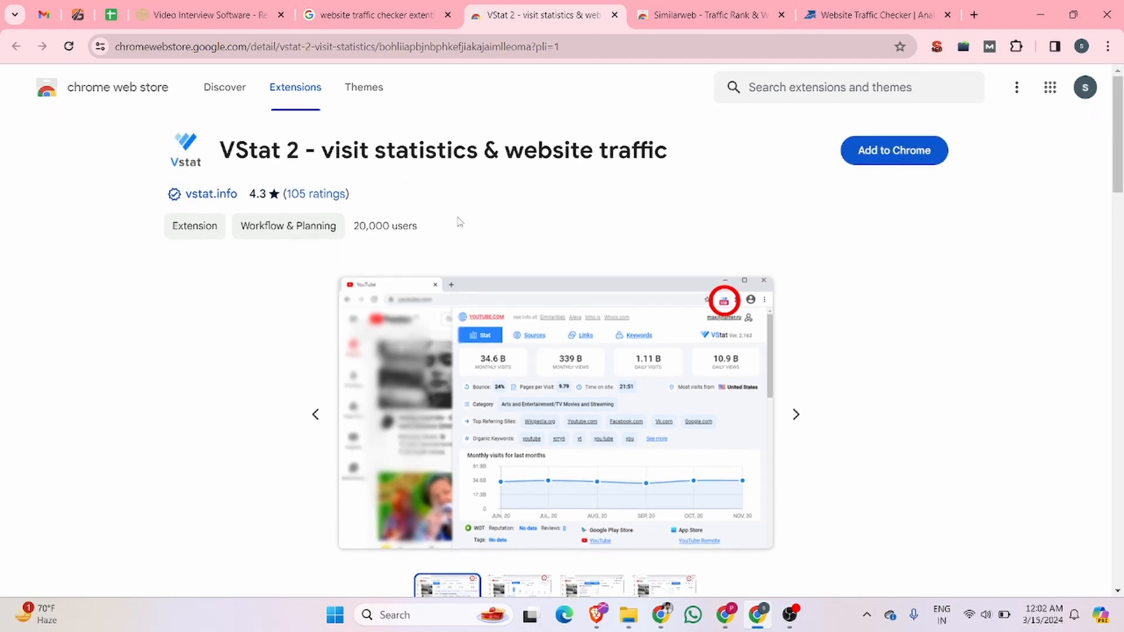
{"action": "left_click", "coordinate": [900, 157]}
{"action": "left_click", "coordinate": [645, 180]}
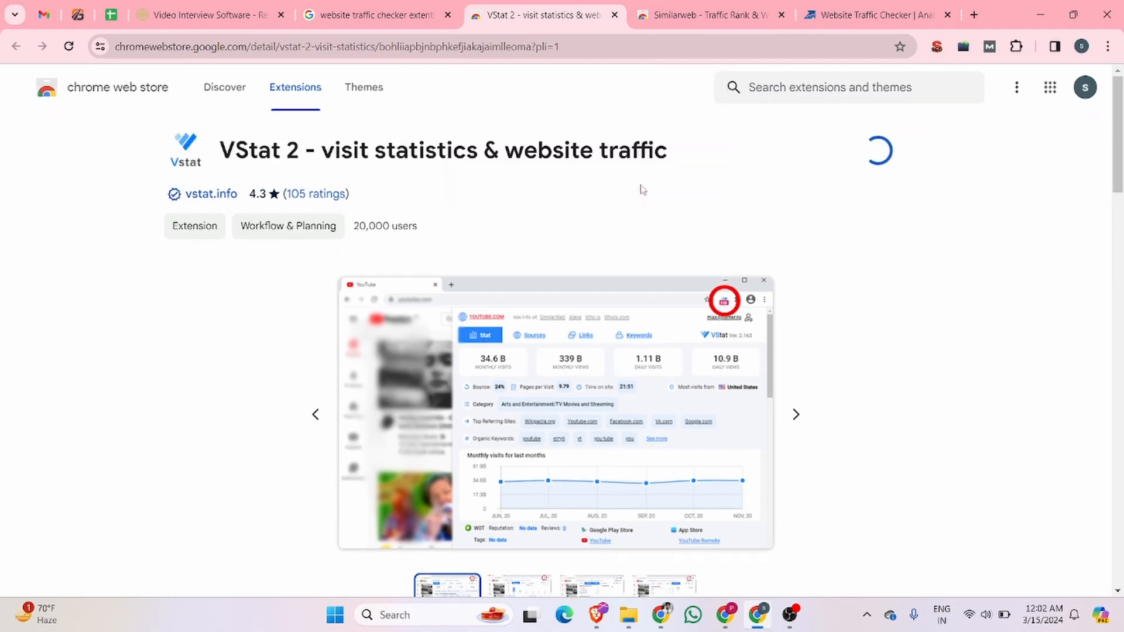
Step: Add the Similarweb - Traffic Rank & Website Analysis extension to Chrome and check that both traffic extensions are installed
{"action": "left_click", "coordinate": [708, 7]}
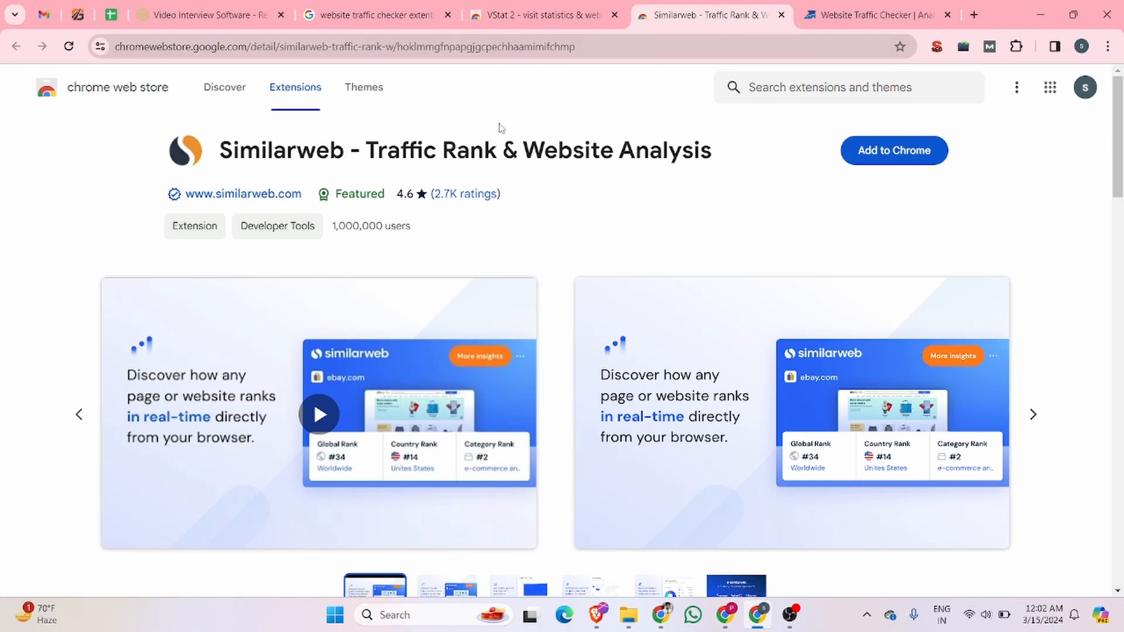
{"action": "left_click", "coordinate": [893, 151]}
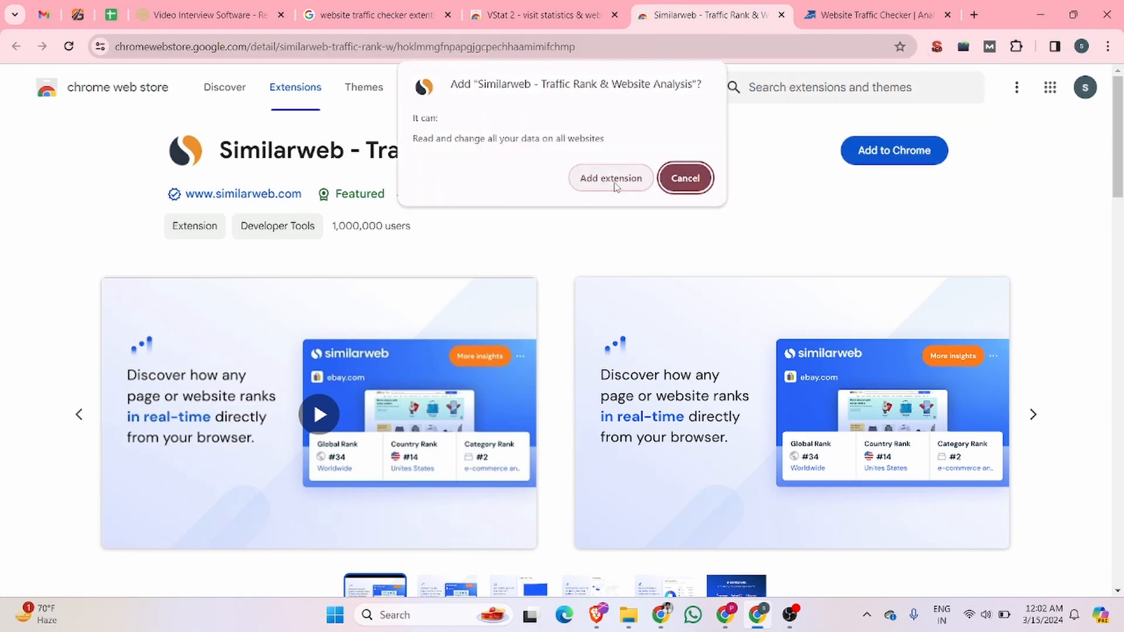
{"action": "left_click", "coordinate": [611, 178]}
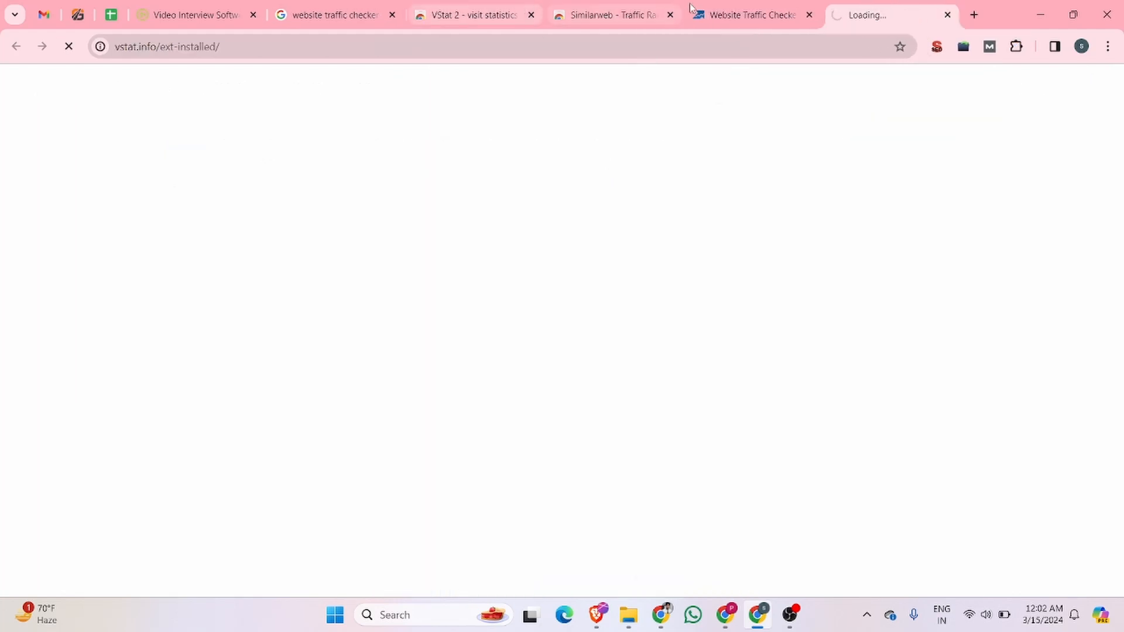
{"action": "left_click", "coordinate": [474, 14]}
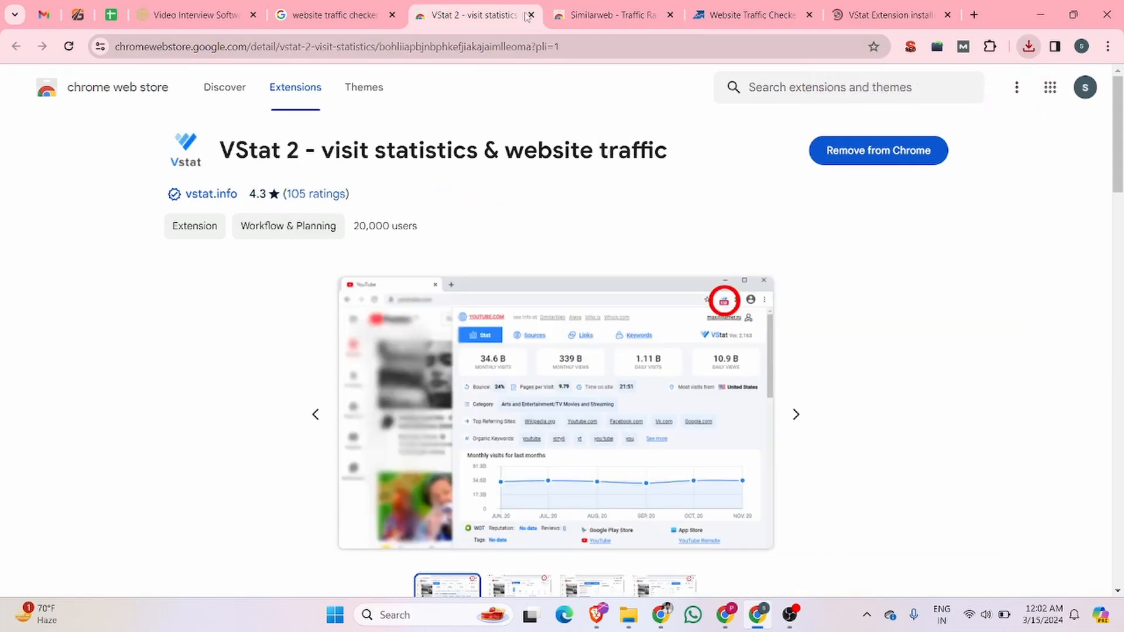
{"action": "left_click", "coordinate": [593, 6]}
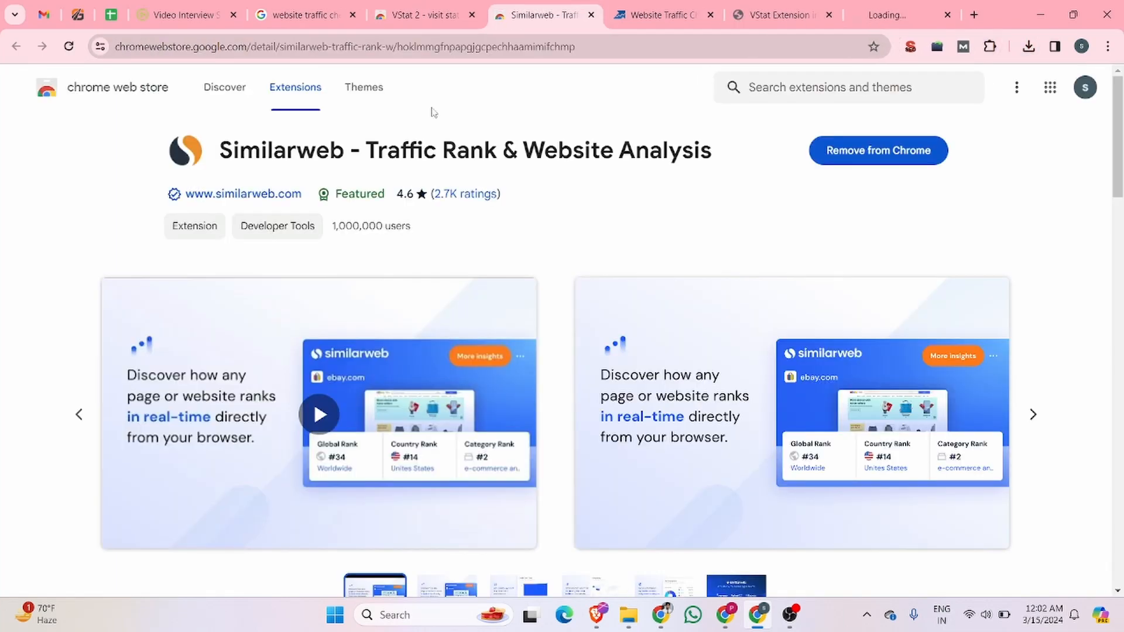
{"action": "left_click_drag", "start_coordinate": [606, 39], "coordinate": [108, 42]}
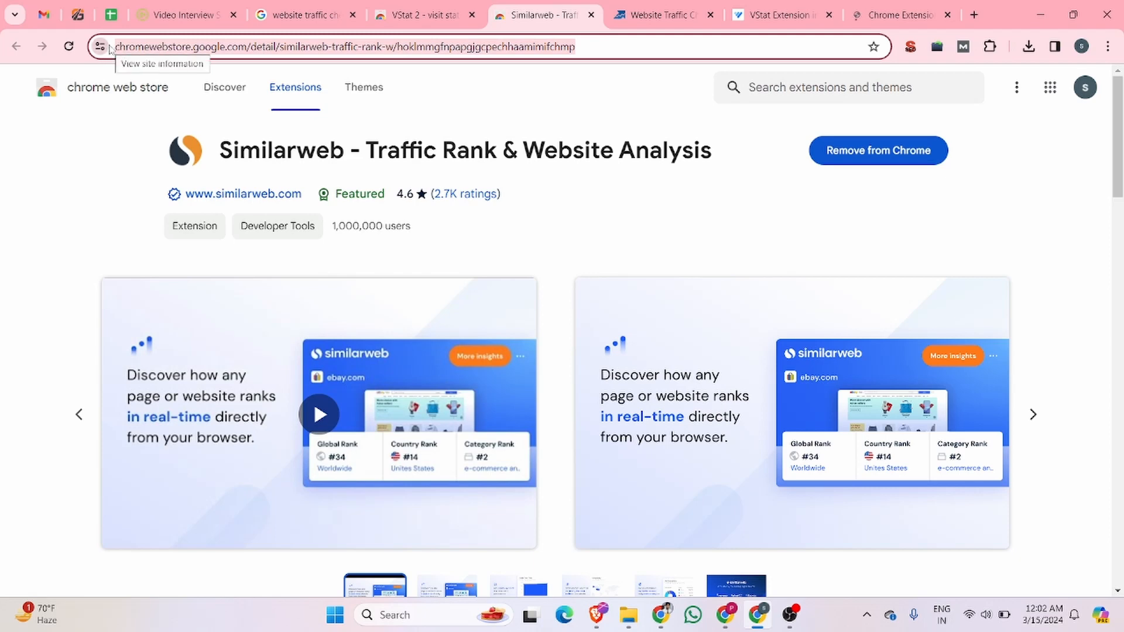
{"action": "left_click", "coordinate": [394, 6]}
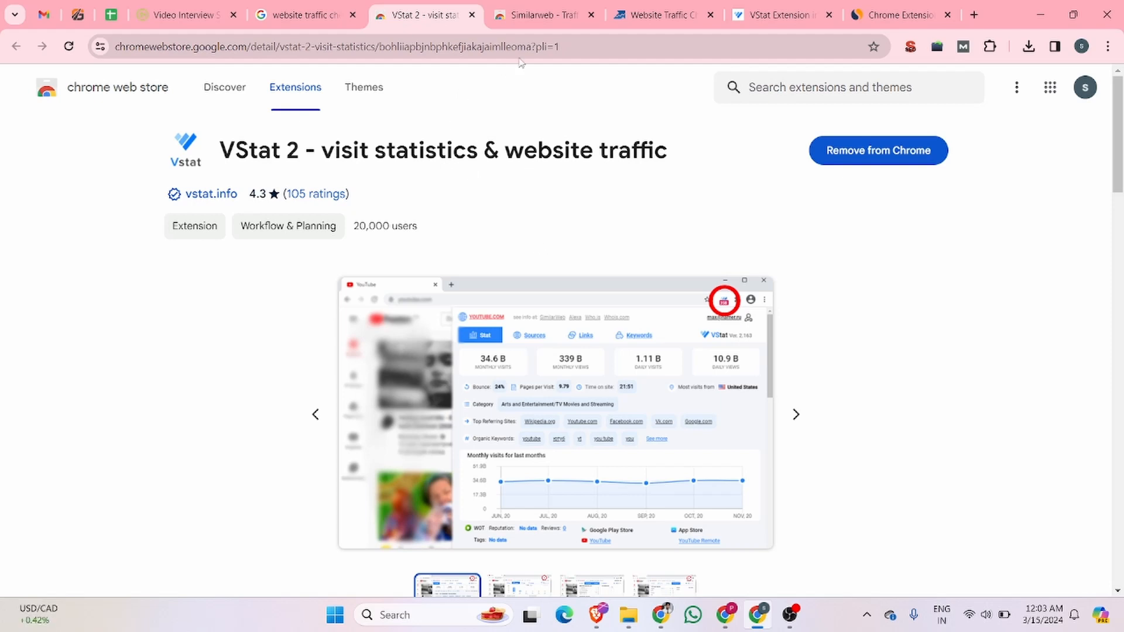
{"action": "left_click", "coordinate": [91, 46]}
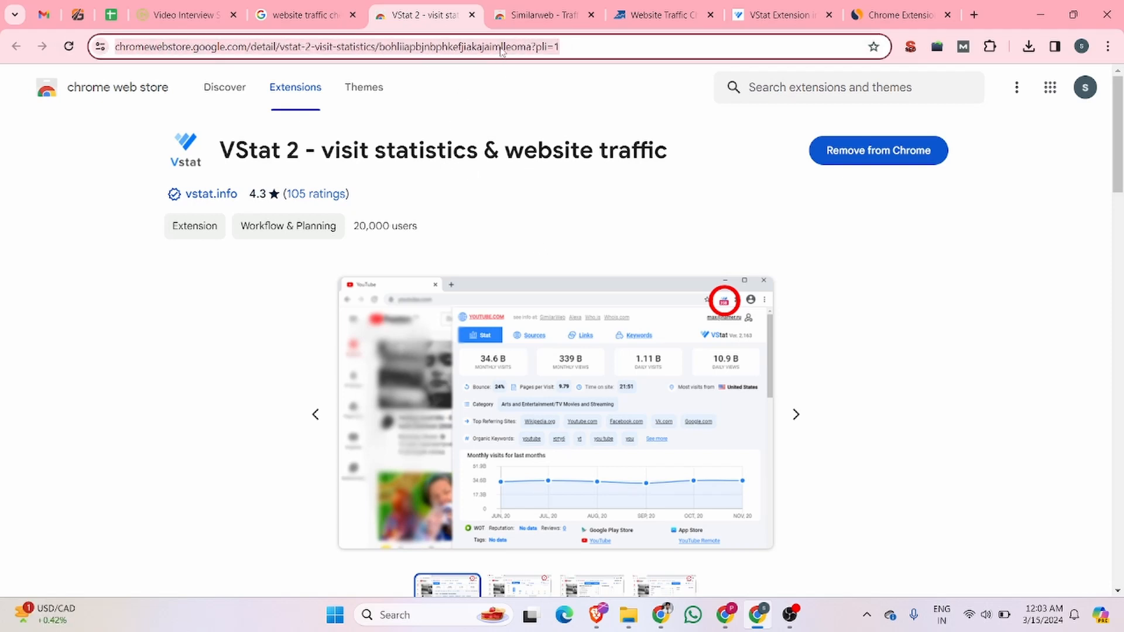
Step: Examine VStat's post-installation page for the instructions on making its icon visible in Chrome and the FAQ
{"action": "left_click", "coordinate": [770, 17]}
{"action": "scroll", "coordinate": [595, 155], "scroll_direction": "down", "scroll_amount": 3}
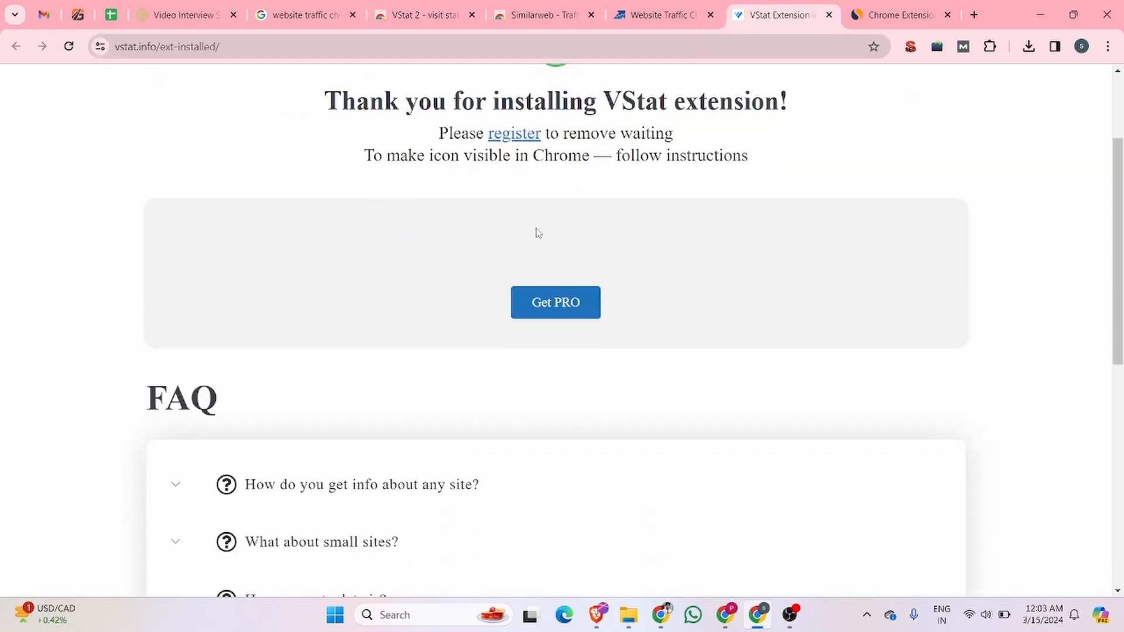
{"action": "scroll", "coordinate": [515, 246], "scroll_direction": "down", "scroll_amount": 3}
{"action": "scroll", "coordinate": [490, 253], "scroll_direction": "up", "scroll_amount": 5}
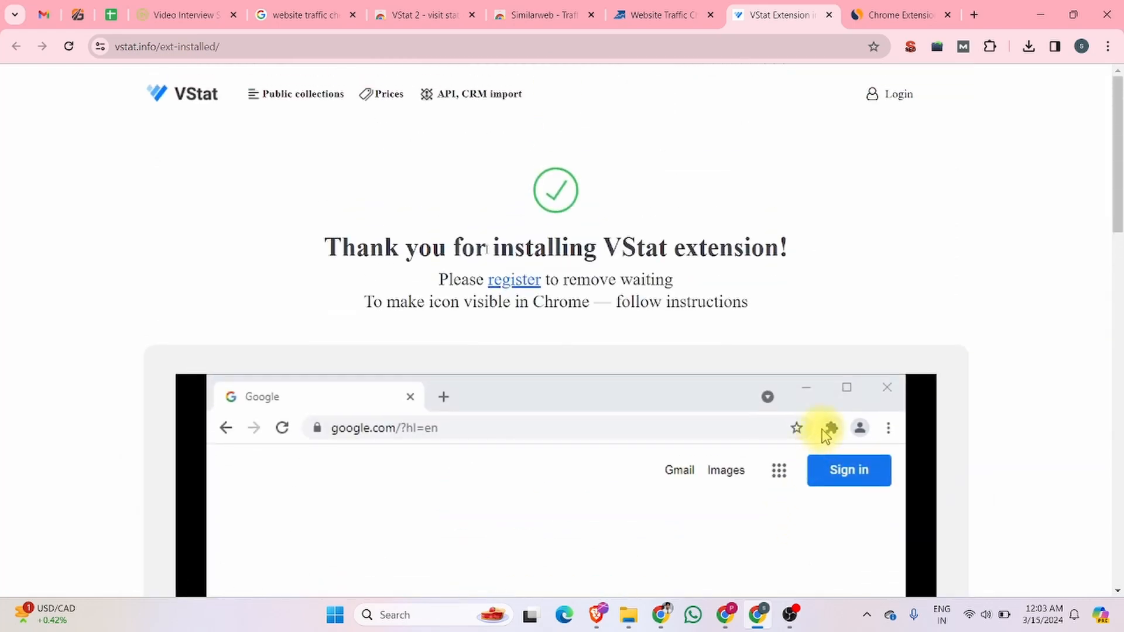
{"action": "scroll", "coordinate": [486, 249], "scroll_direction": "down", "scroll_amount": 7}
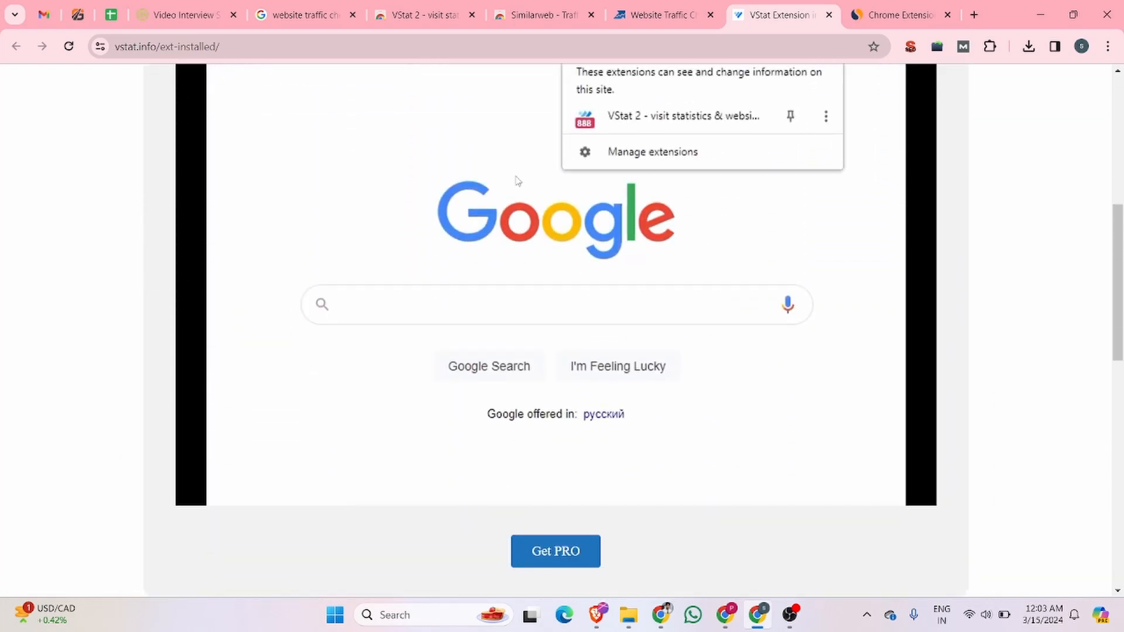
{"action": "scroll", "coordinate": [599, 248], "scroll_direction": "down", "scroll_amount": 7}
{"action": "scroll", "coordinate": [595, 251], "scroll_direction": "up", "scroll_amount": 7}
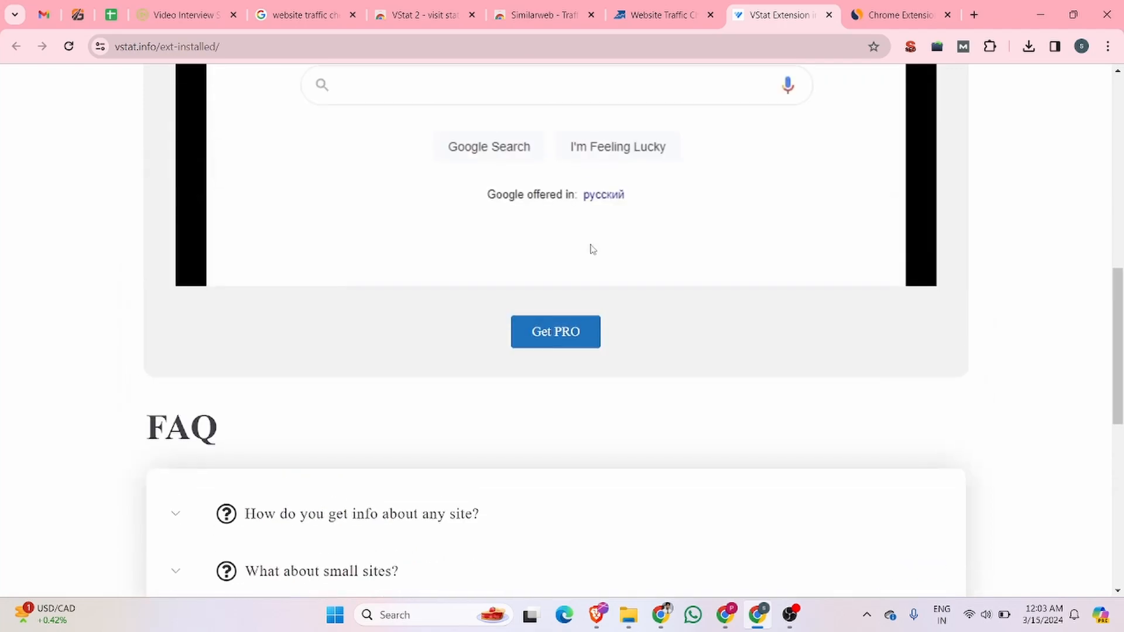
{"action": "scroll", "coordinate": [570, 283], "scroll_direction": "up", "scroll_amount": 7}
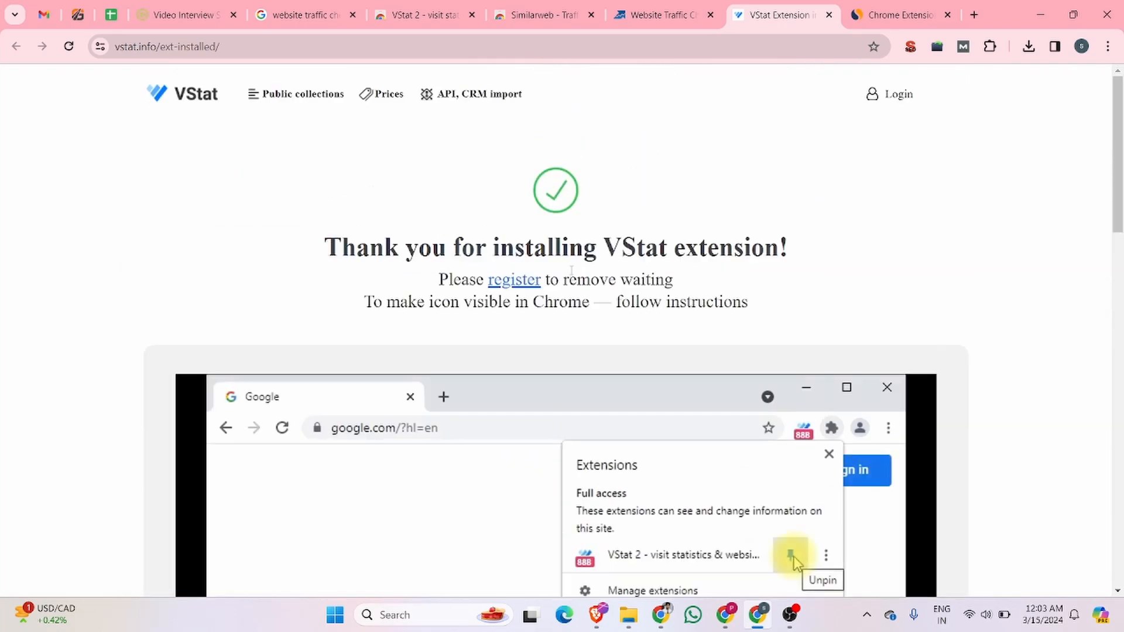
Step: Try to get the traffic for a domain in Serpstat's Website Traffic Checker, then close its tab
{"action": "left_click", "coordinate": [542, 14]}
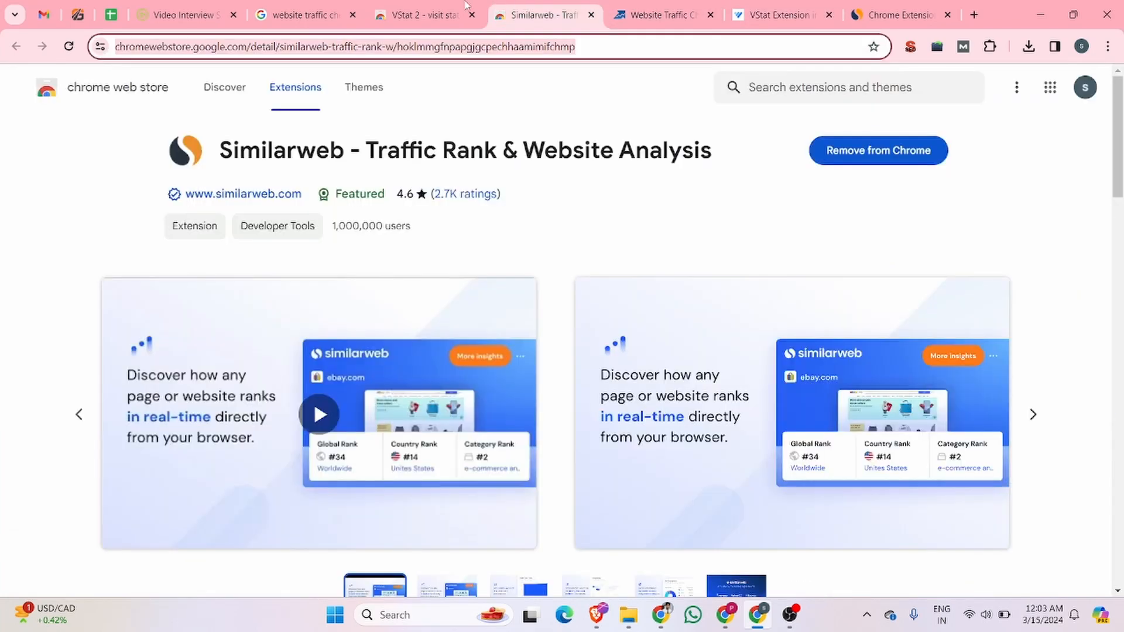
{"action": "left_click", "coordinate": [454, 4]}
{"action": "left_click", "coordinate": [656, 15]}
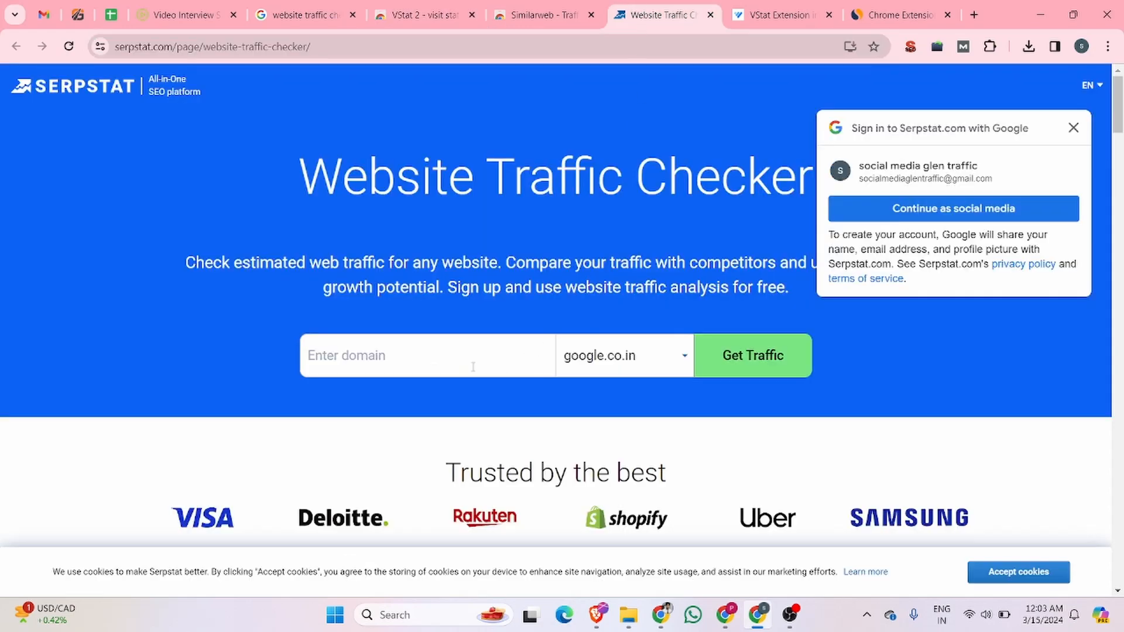
{"action": "left_click", "coordinate": [441, 354]}
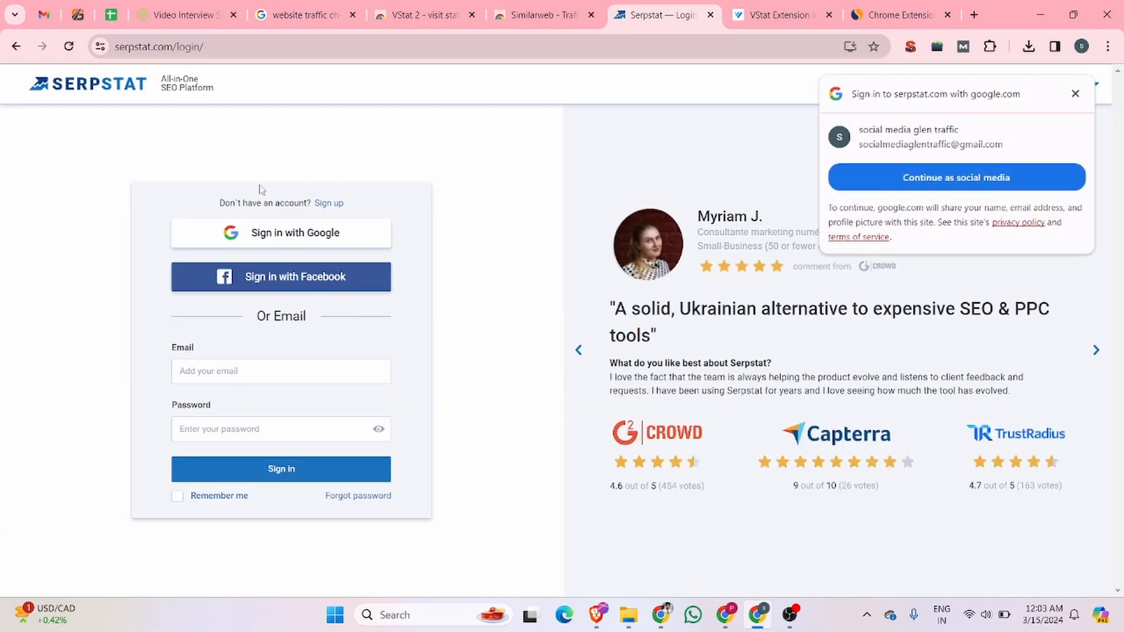
{"action": "key", "text": "ctrl+w"}
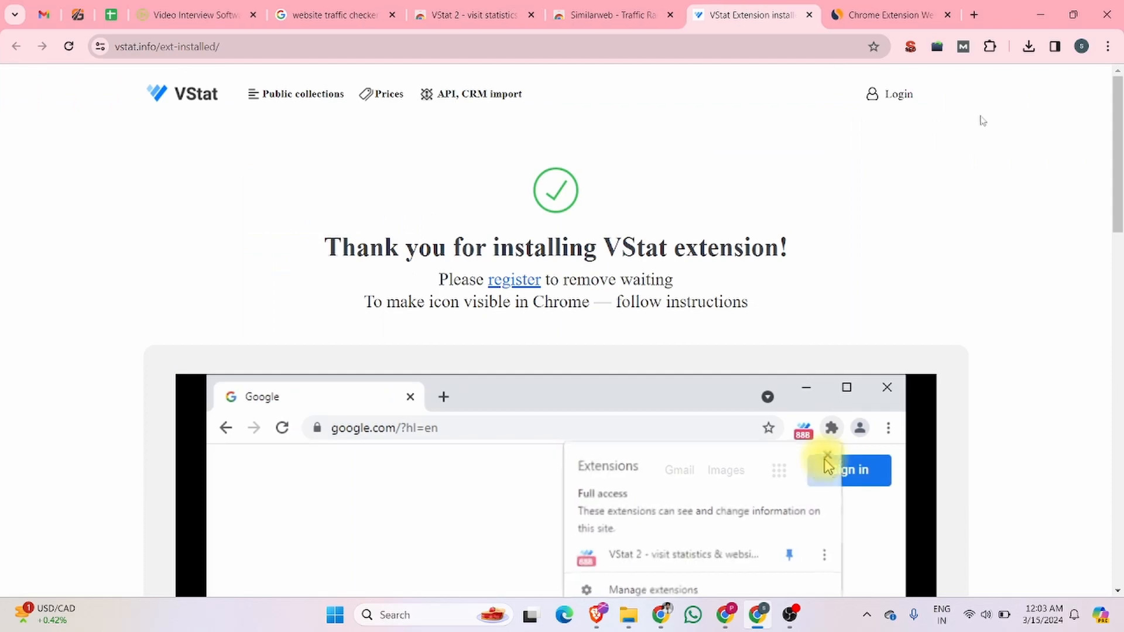
Step: Pin the Similarweb and VStat 2 extensions to the Chrome toolbar and close the extensions list
{"action": "left_click", "coordinate": [554, 6]}
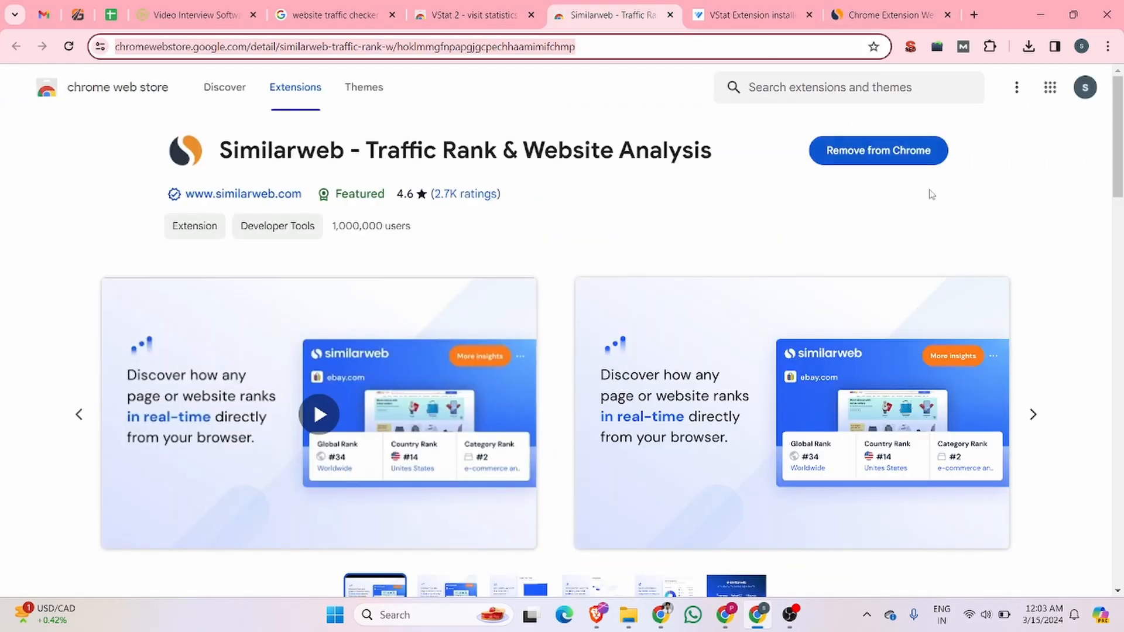
{"action": "left_click", "coordinate": [395, 6]}
{"action": "left_click", "coordinate": [469, 12]}
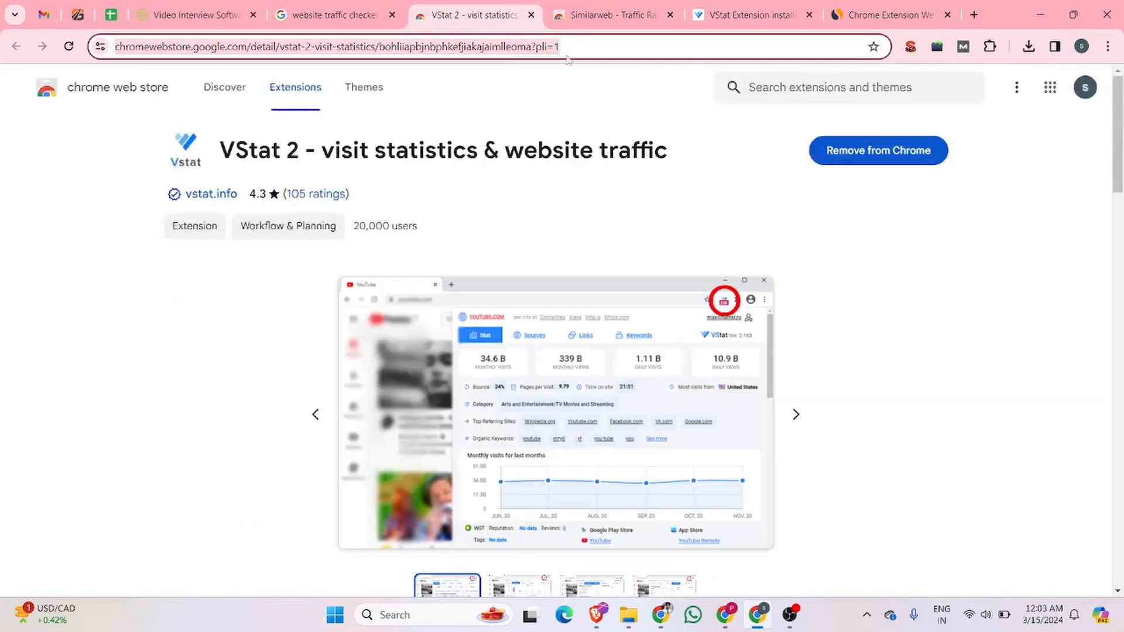
{"action": "left_click", "coordinate": [989, 46]}
{"action": "key", "text": "ctrl+l"}
{"action": "left_click", "coordinate": [989, 47]}
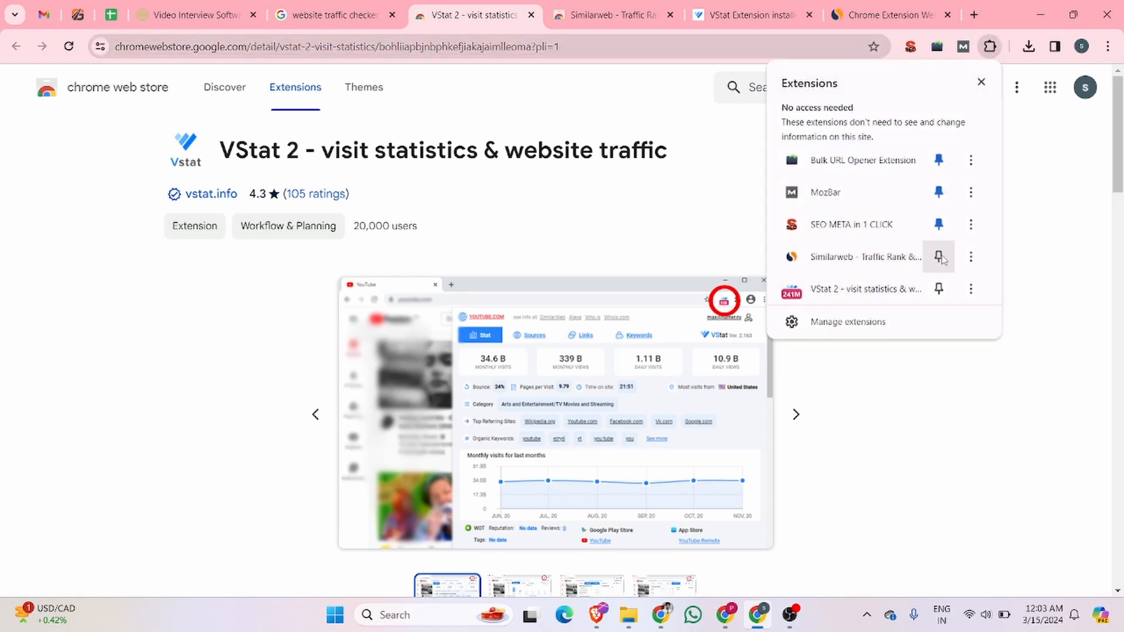
{"action": "left_click", "coordinate": [939, 289]}
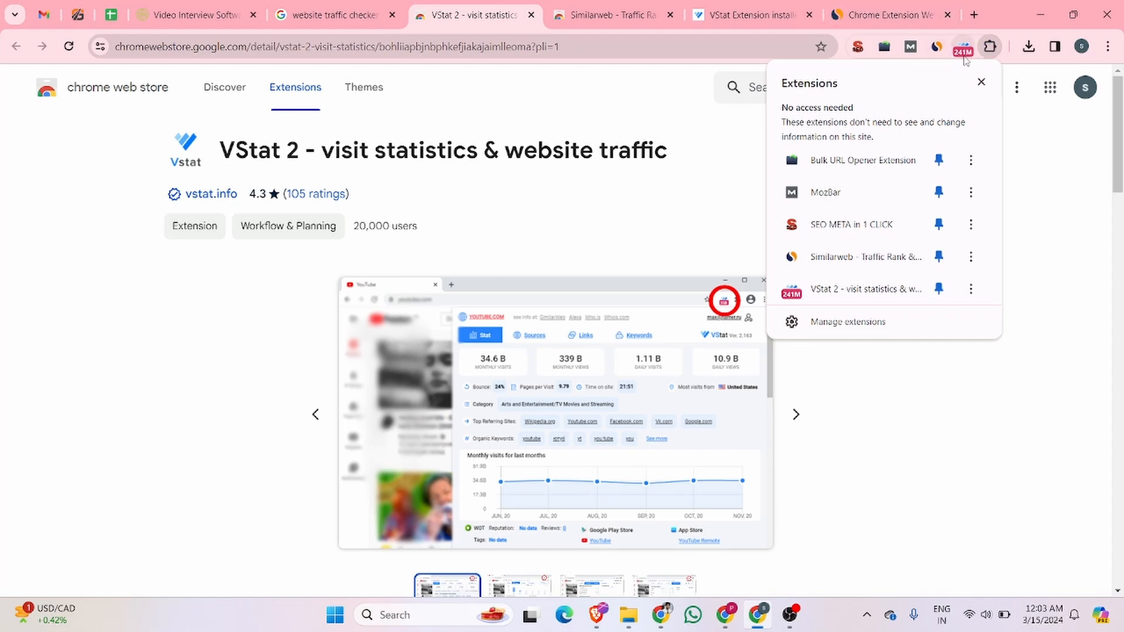
{"action": "left_click", "coordinate": [990, 47]}
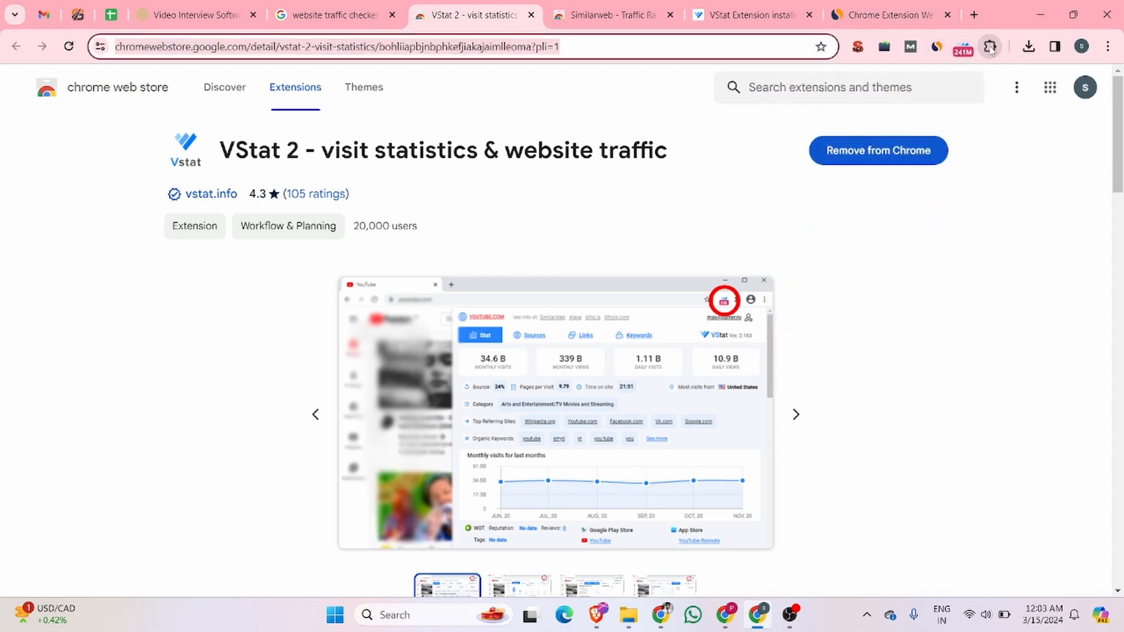
{"action": "left_click", "coordinate": [990, 47]}
{"action": "left_click", "coordinate": [989, 47]}
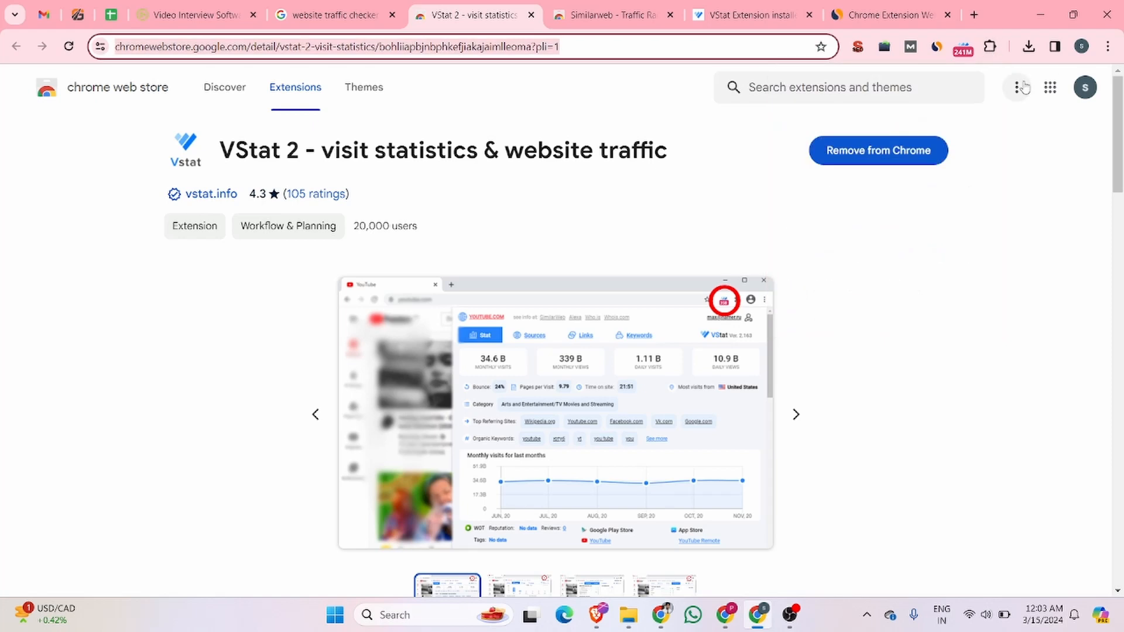
Step: Open Chrome's extension management page and review the Similarweb extension's details and site access options
{"action": "left_click", "coordinate": [1108, 47]}
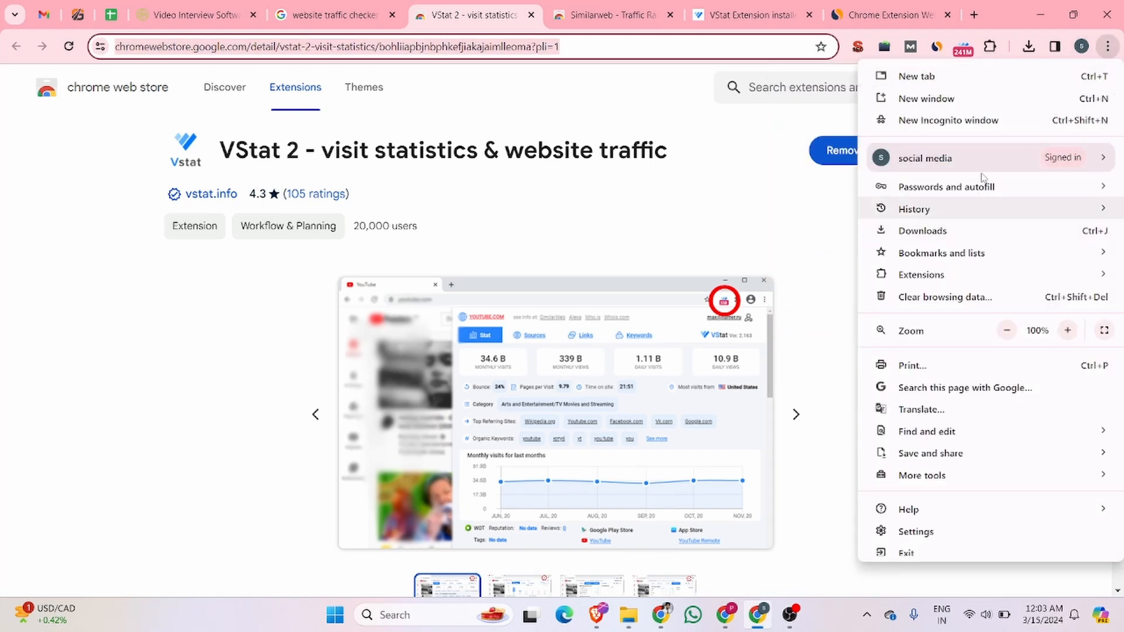
{"action": "mouse_move", "coordinate": [976, 275]}
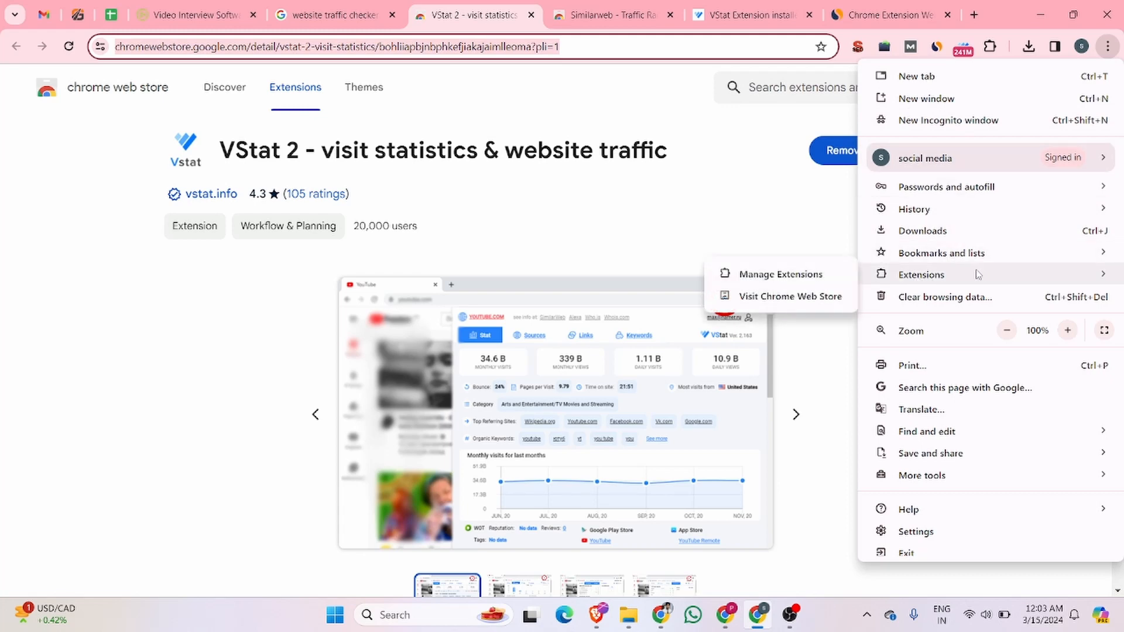
{"action": "left_click", "coordinate": [805, 275]}
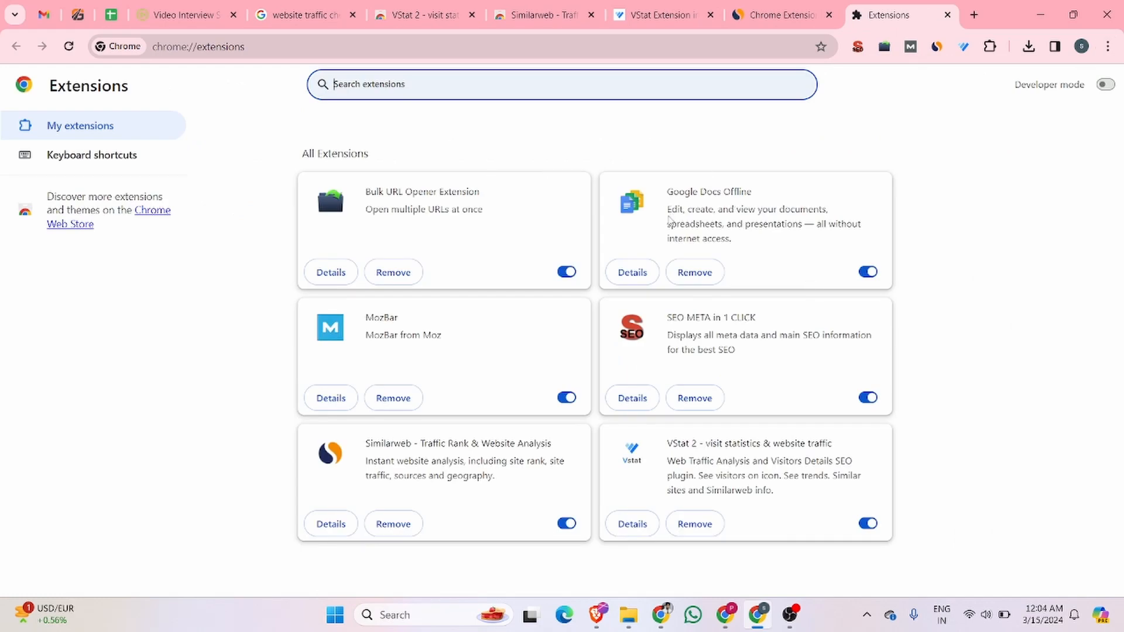
{"action": "left_click", "coordinate": [329, 523]}
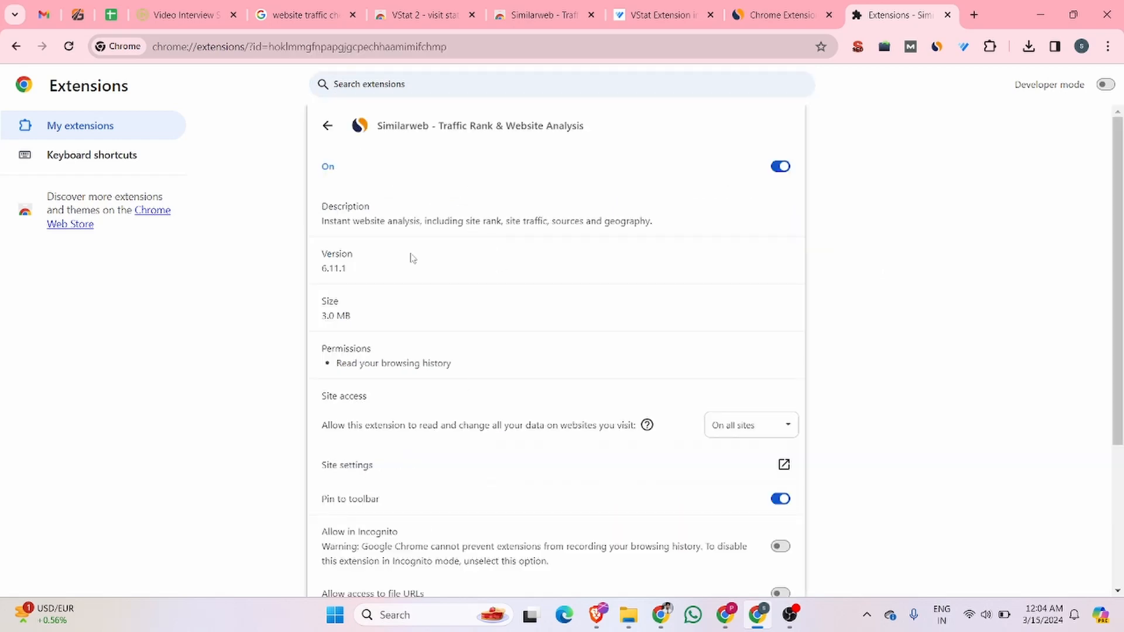
{"action": "scroll", "coordinate": [743, 384], "scroll_direction": "down", "scroll_amount": 4}
{"action": "left_click", "coordinate": [776, 219]}
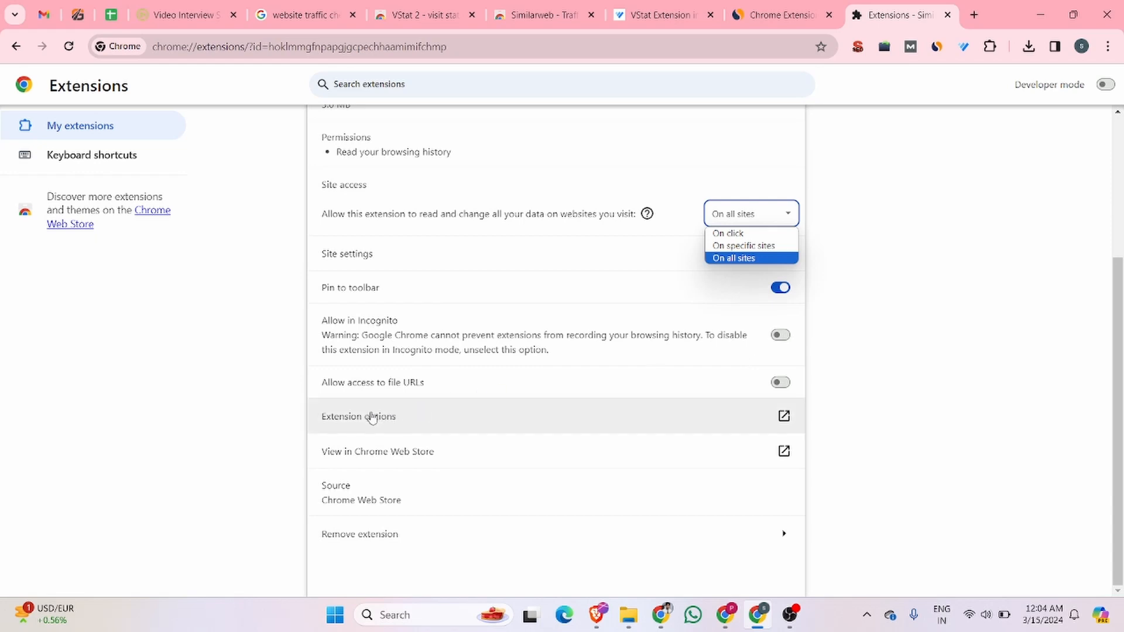
{"action": "left_click", "coordinate": [440, 391]}
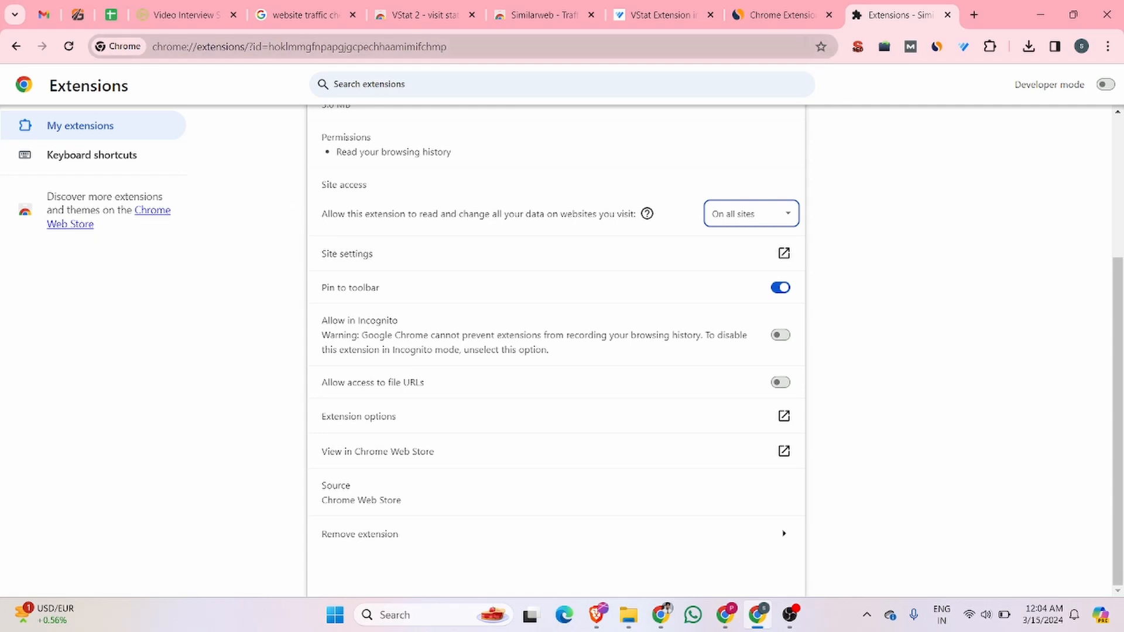
{"action": "left_click", "coordinate": [1107, 47]}
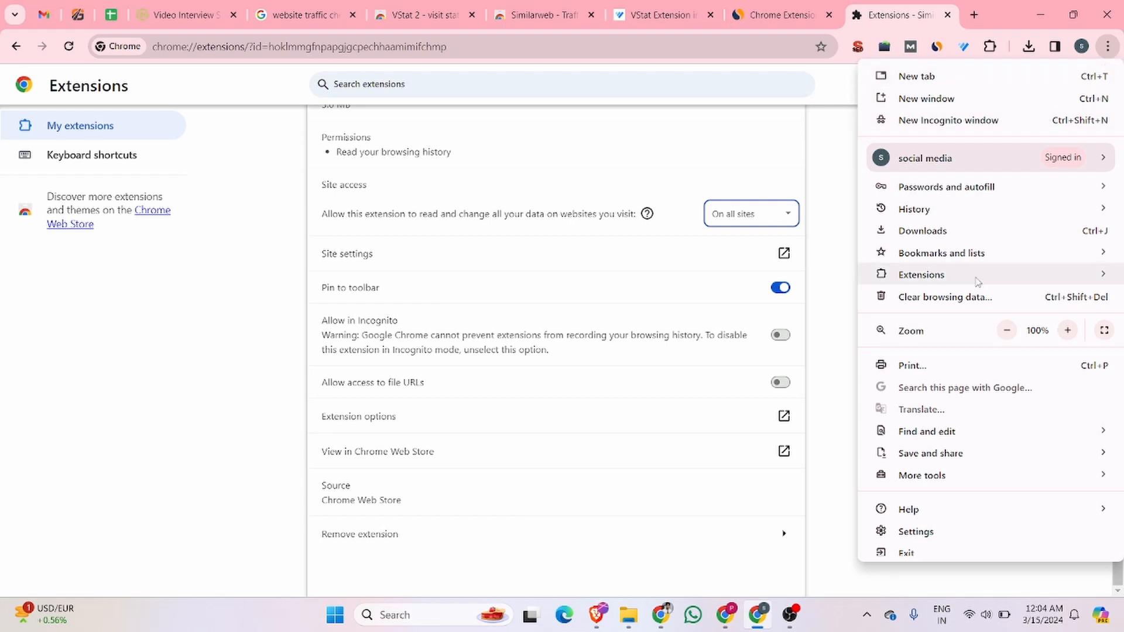
{"action": "mouse_move", "coordinate": [1062, 274]}
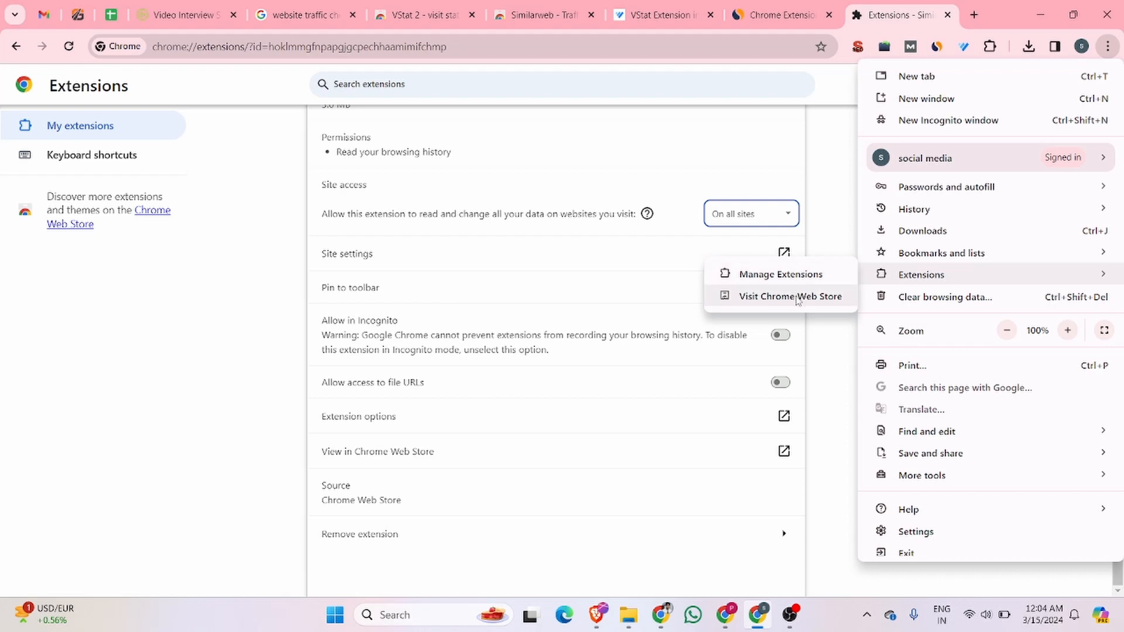
{"action": "left_click", "coordinate": [560, 5]}
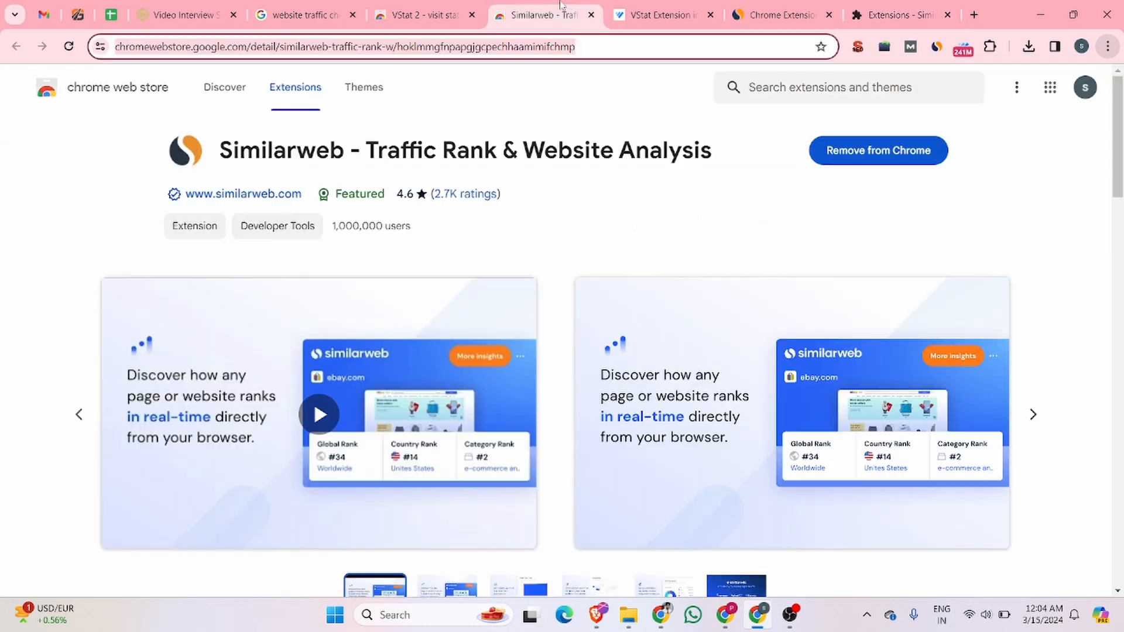
Step: Return to the Jobma website and reload its home page for the pinned traffic extensions
{"action": "left_click", "coordinate": [182, 14]}
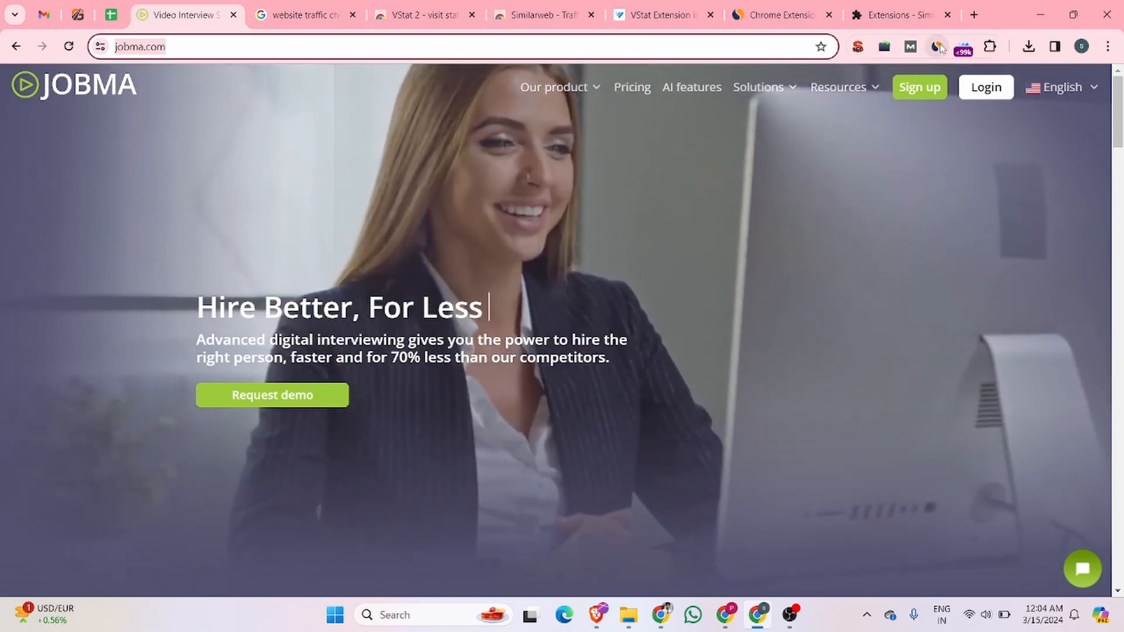
{"action": "scroll", "coordinate": [765, 226], "scroll_direction": "down", "scroll_amount": 4}
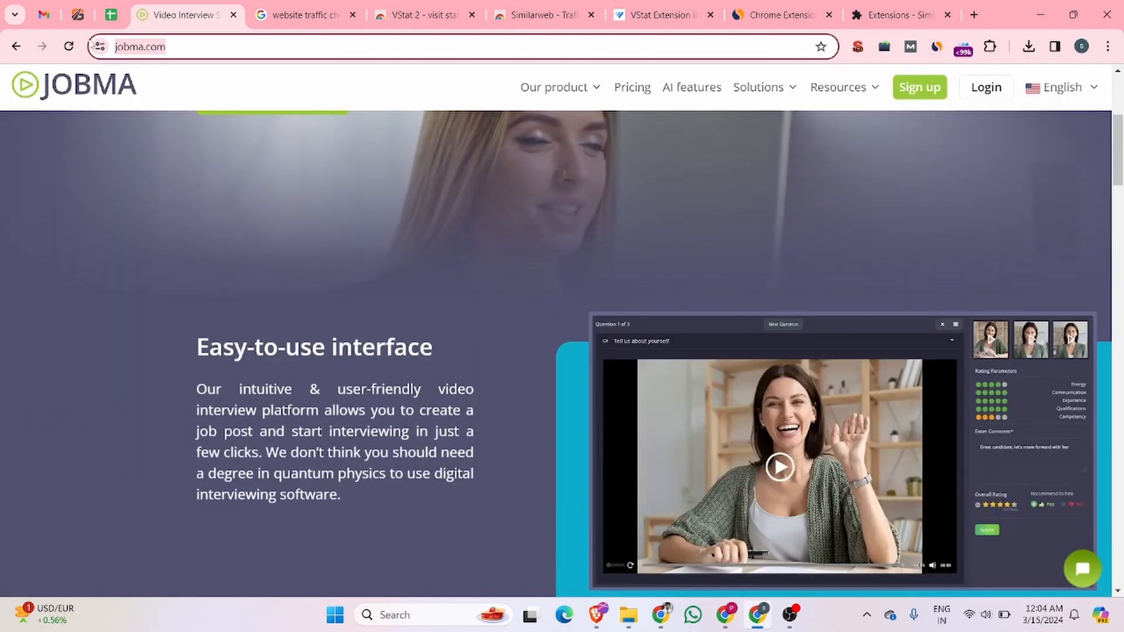
{"action": "left_click", "coordinate": [68, 47]}
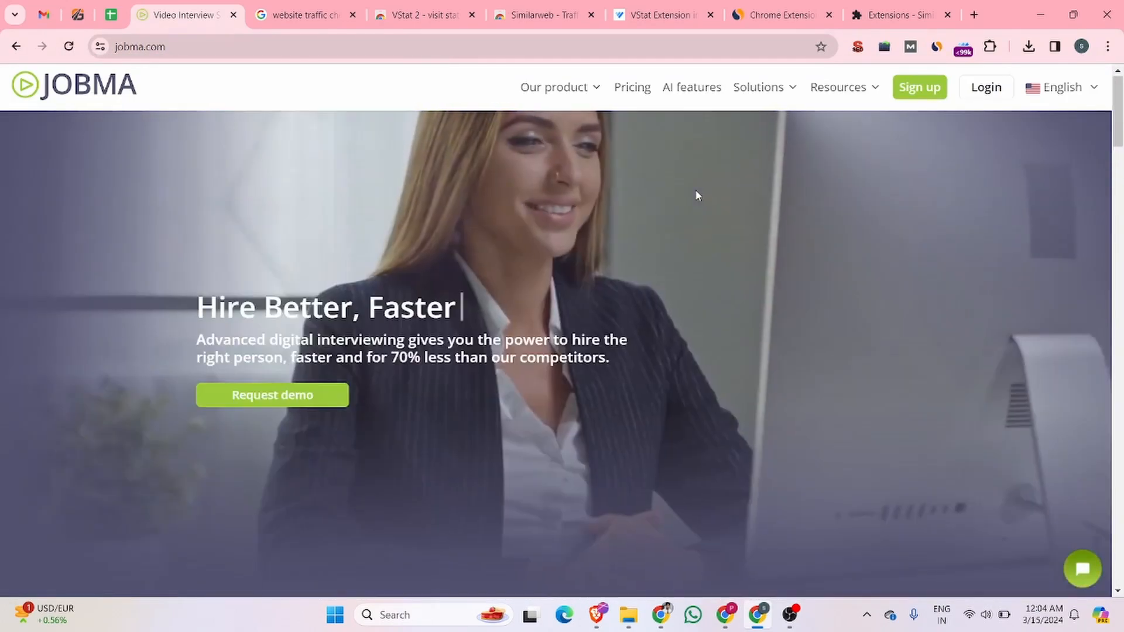
Step: Open the Similarweb extension, accept joining its contributor network, and review jobma.com's visits over time, engagement metrics and rankings
{"action": "left_click", "coordinate": [936, 47]}
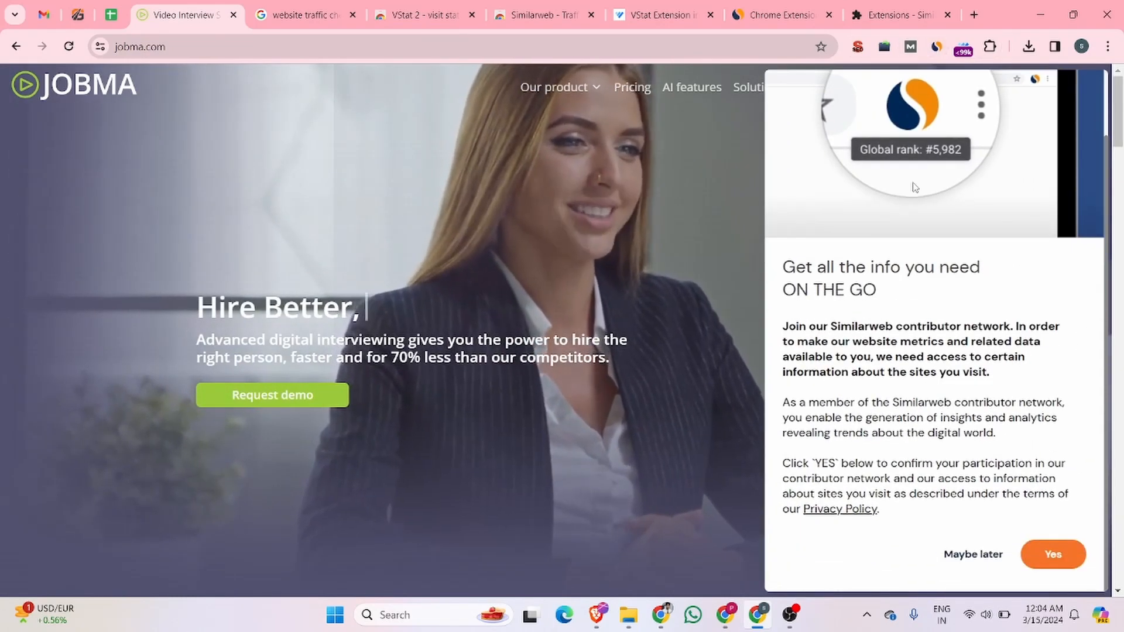
{"action": "left_click", "coordinate": [1052, 554]}
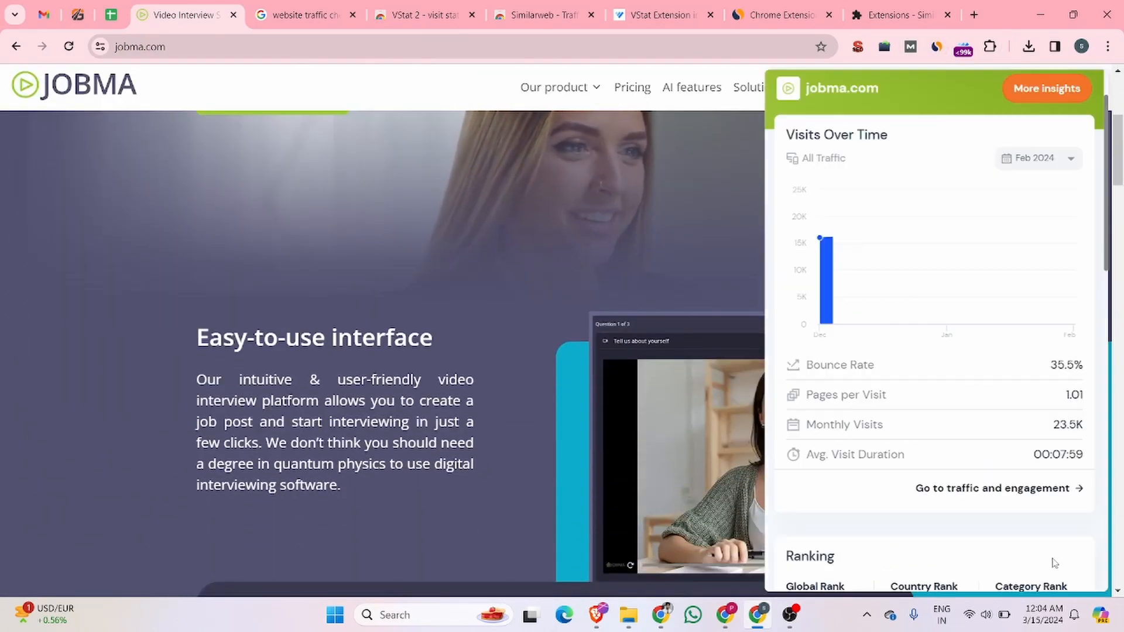
{"action": "scroll", "coordinate": [969, 239], "scroll_direction": "down", "scroll_amount": 4}
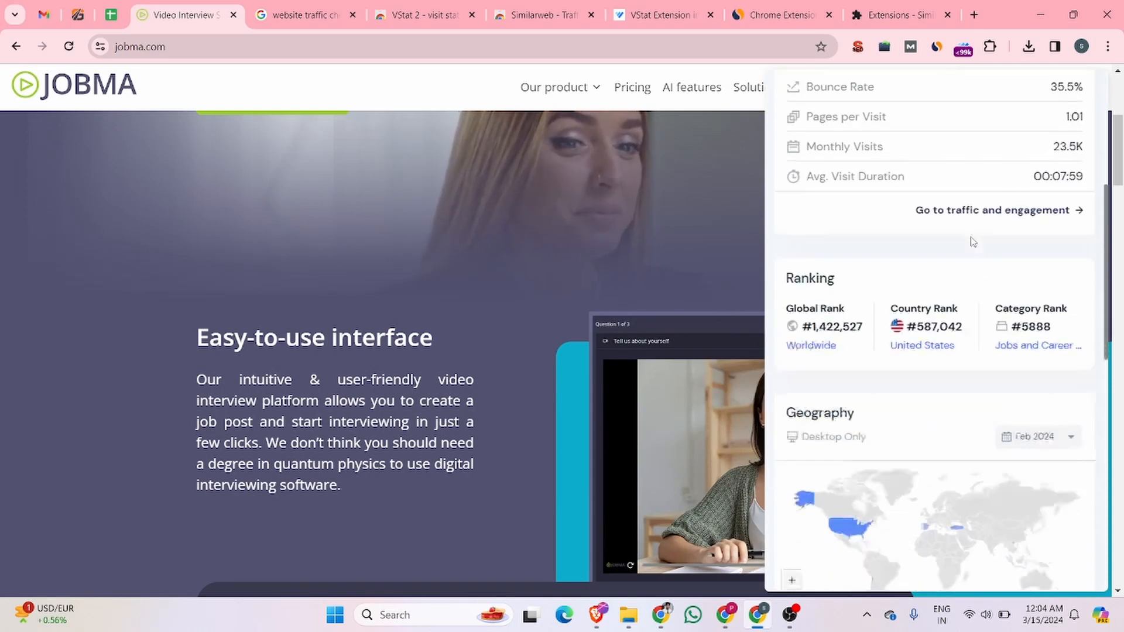
{"action": "scroll", "coordinate": [980, 239], "scroll_direction": "up", "scroll_amount": 5}
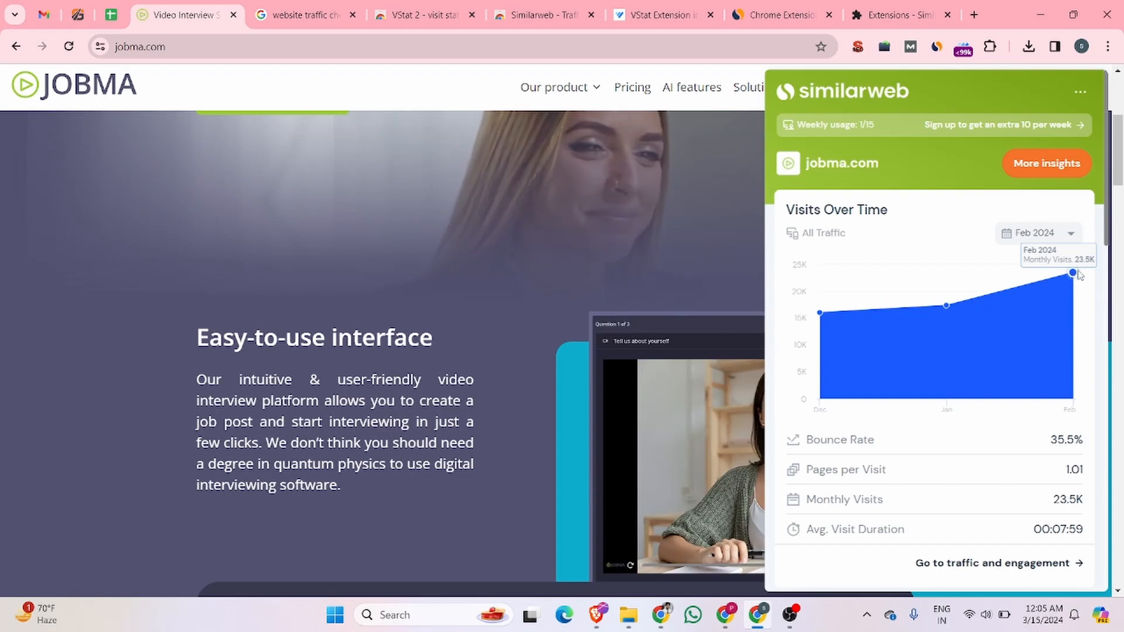
{"action": "scroll", "coordinate": [1079, 275], "scroll_direction": "down", "scroll_amount": 4}
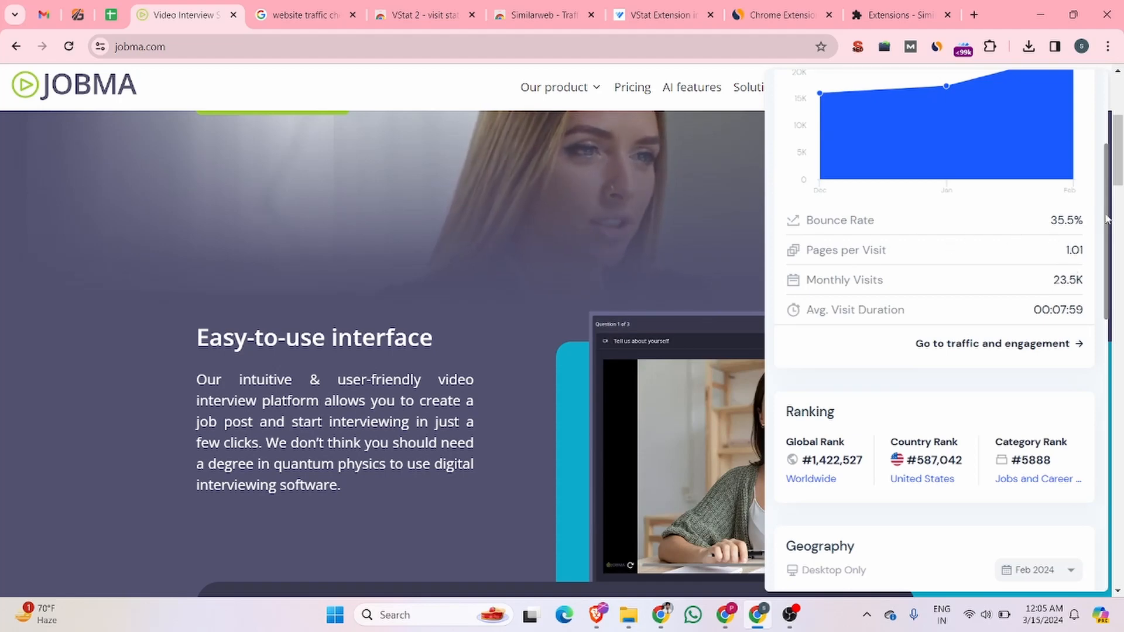
{"action": "scroll", "coordinate": [1043, 294], "scroll_direction": "down", "scroll_amount": 3}
{"action": "scroll", "coordinate": [1003, 269], "scroll_direction": "up", "scroll_amount": 2}
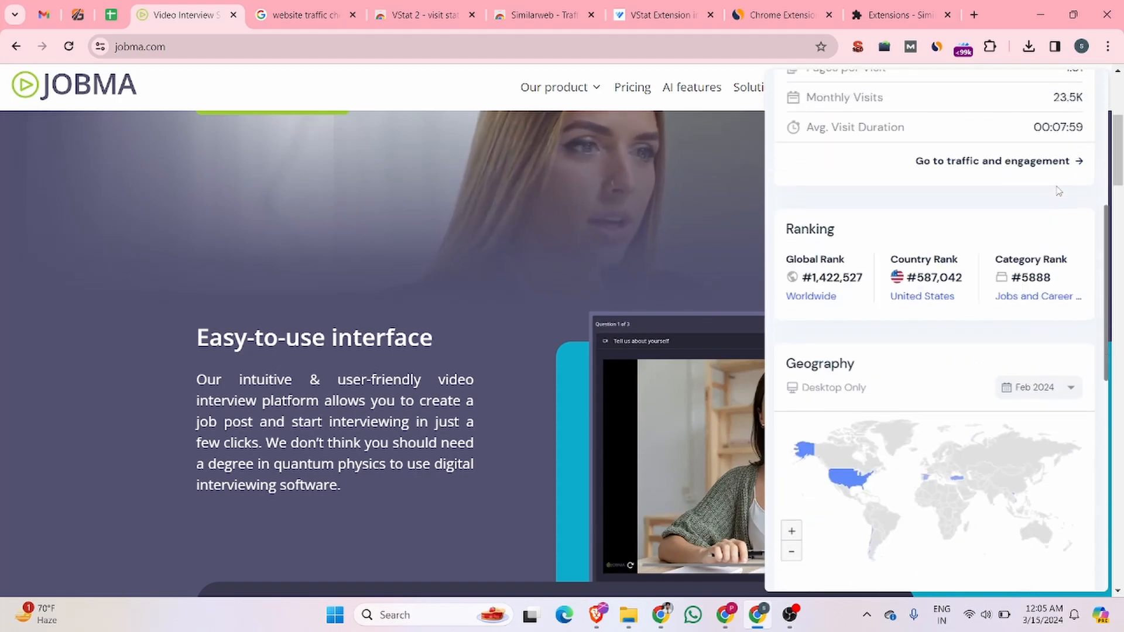
{"action": "scroll", "coordinate": [967, 256], "scroll_direction": "down", "scroll_amount": 1}
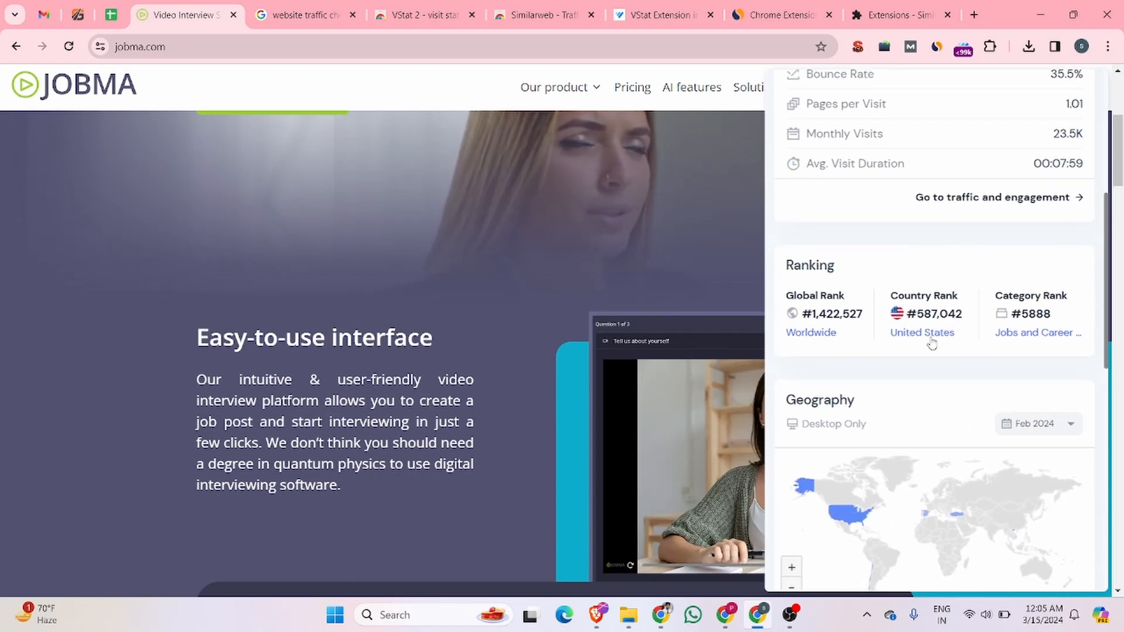
Step: Examine jobma.com's top countries and traffic sources in the Similarweb extension, then close it
{"action": "scroll", "coordinate": [933, 339], "scroll_direction": "down", "scroll_amount": 6}
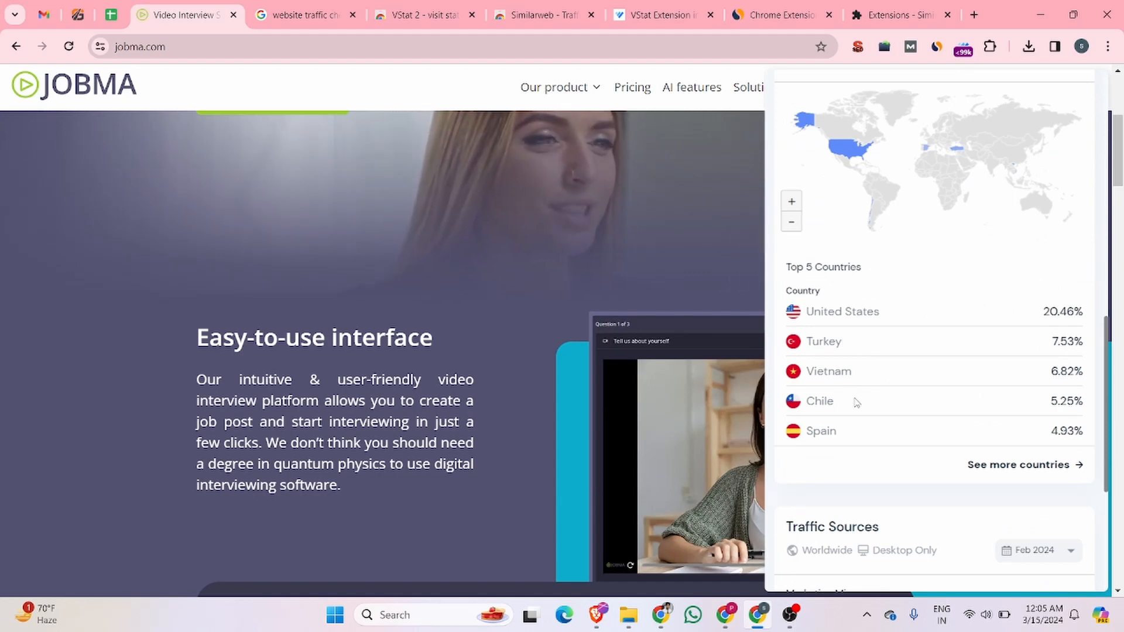
{"action": "scroll", "coordinate": [852, 371], "scroll_direction": "down", "scroll_amount": 3}
{"action": "scroll", "coordinate": [855, 320], "scroll_direction": "down", "scroll_amount": 3}
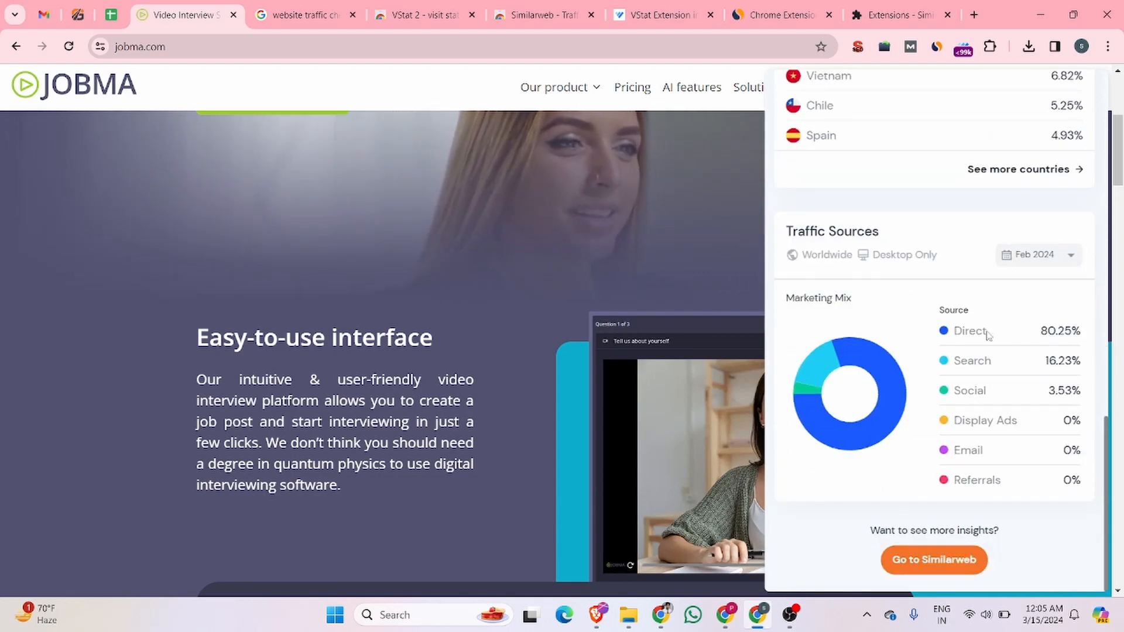
{"action": "scroll", "coordinate": [1058, 350], "scroll_direction": "down", "scroll_amount": 3}
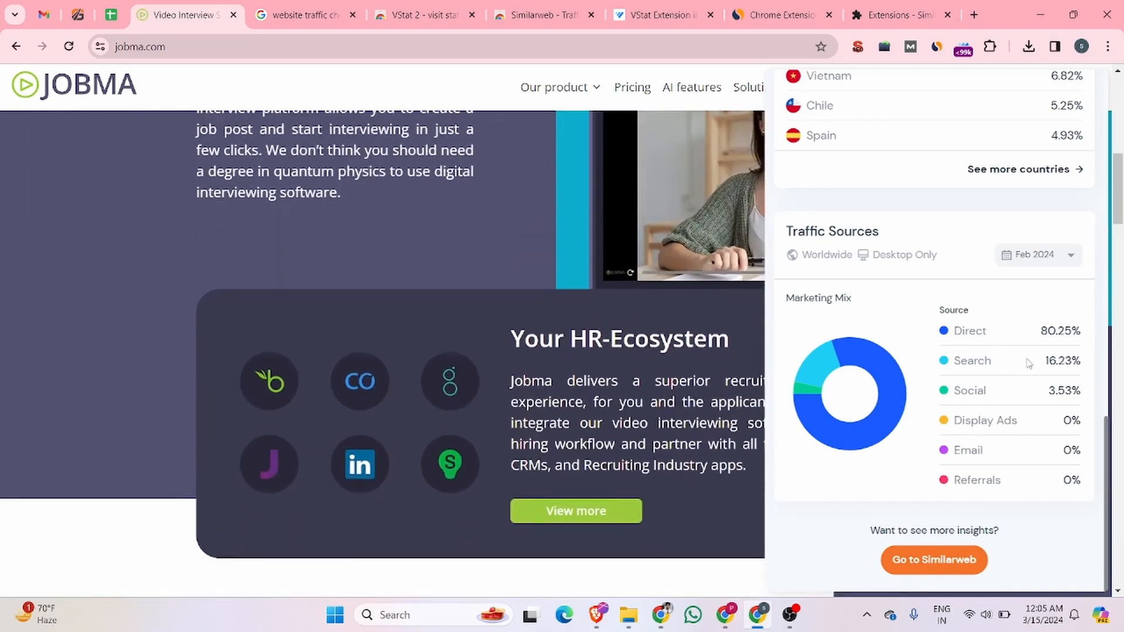
{"action": "scroll", "coordinate": [950, 410], "scroll_direction": "down", "scroll_amount": 4}
{"action": "scroll", "coordinate": [943, 358], "scroll_direction": "up", "scroll_amount": 15}
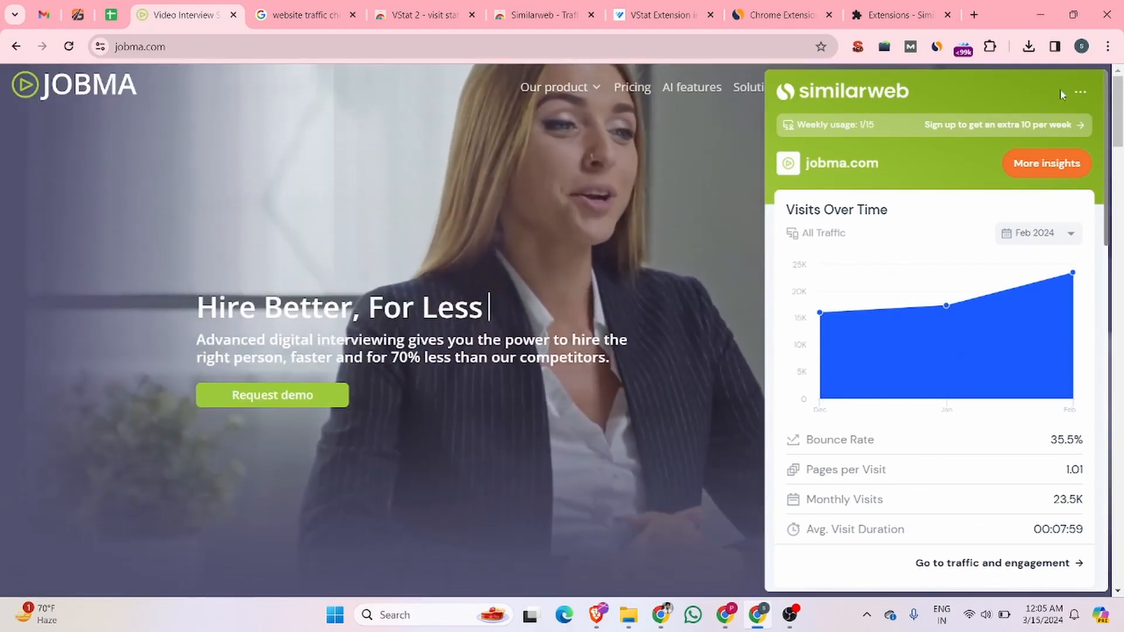
{"action": "mouse_move", "coordinate": [846, 135]}
{"action": "left_click", "coordinate": [581, 181]}
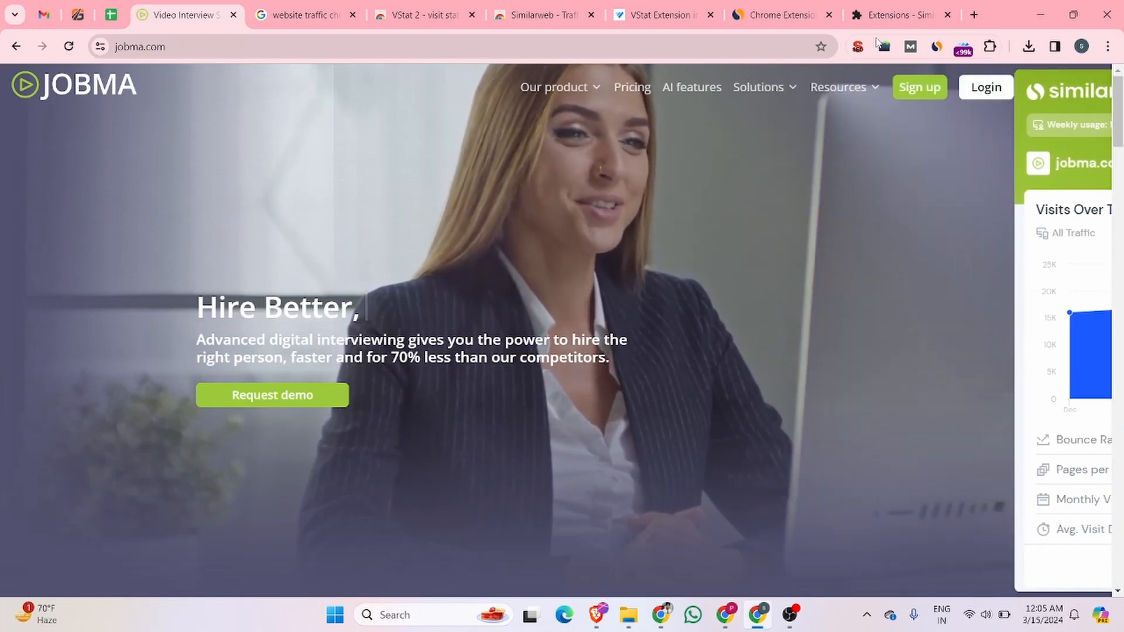
Step: Open the VStat 2 extension for jobma.com and review its visit statistics, category and organic keywords
{"action": "left_click", "coordinate": [964, 50]}
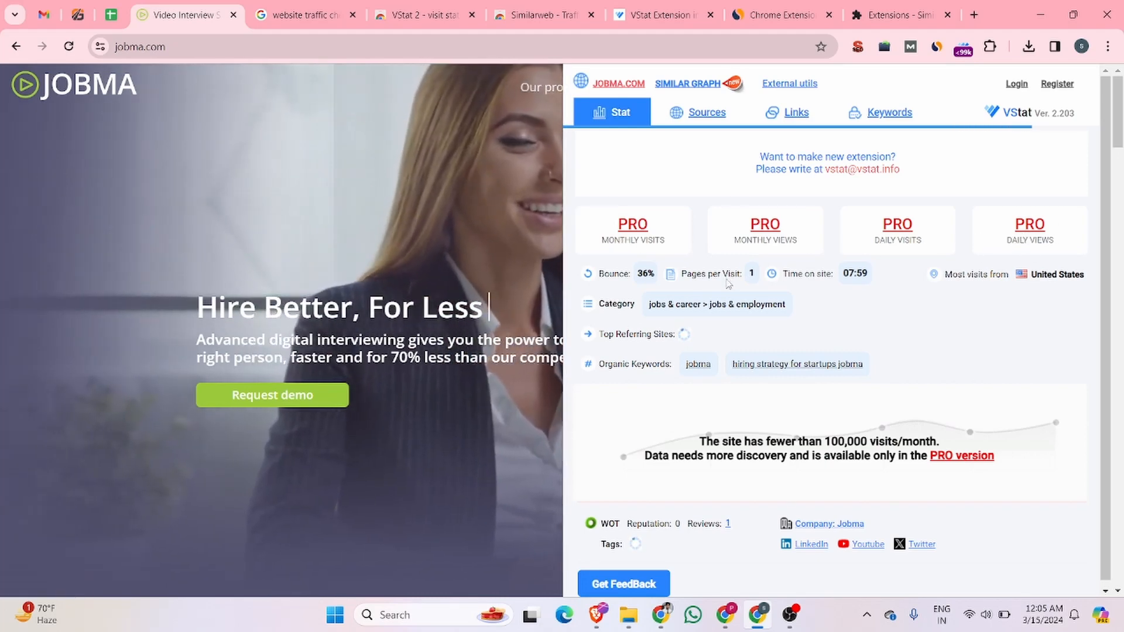
{"action": "scroll", "coordinate": [735, 296], "scroll_direction": "down", "scroll_amount": 1}
{"action": "scroll", "coordinate": [735, 296], "scroll_direction": "down", "scroll_amount": 5}
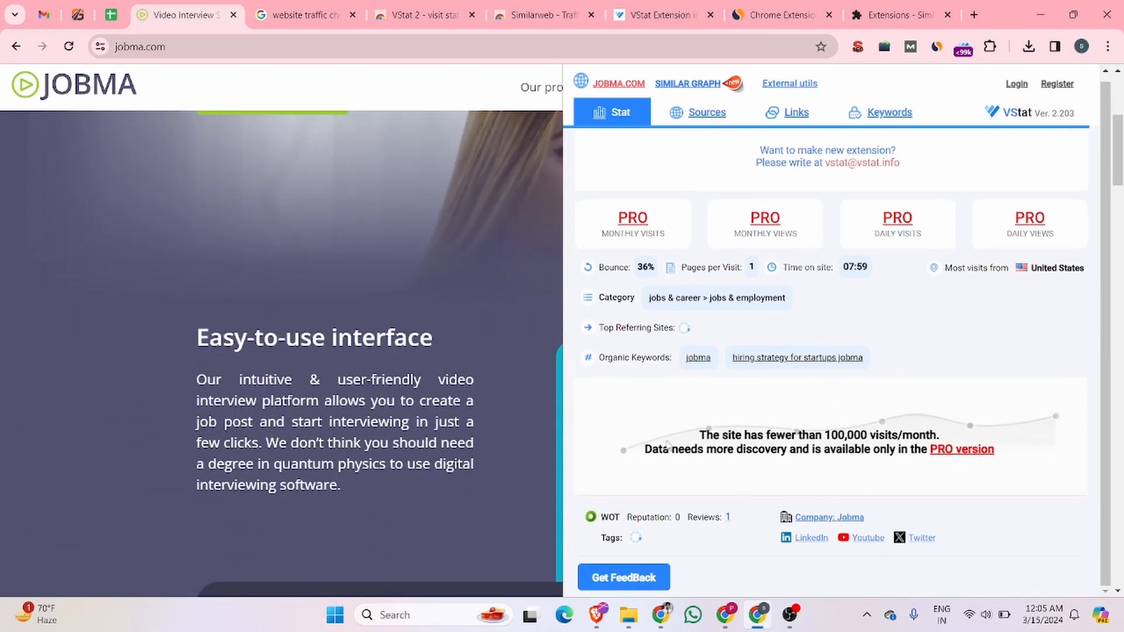
{"action": "scroll", "coordinate": [782, 402], "scroll_direction": "up", "scroll_amount": 1}
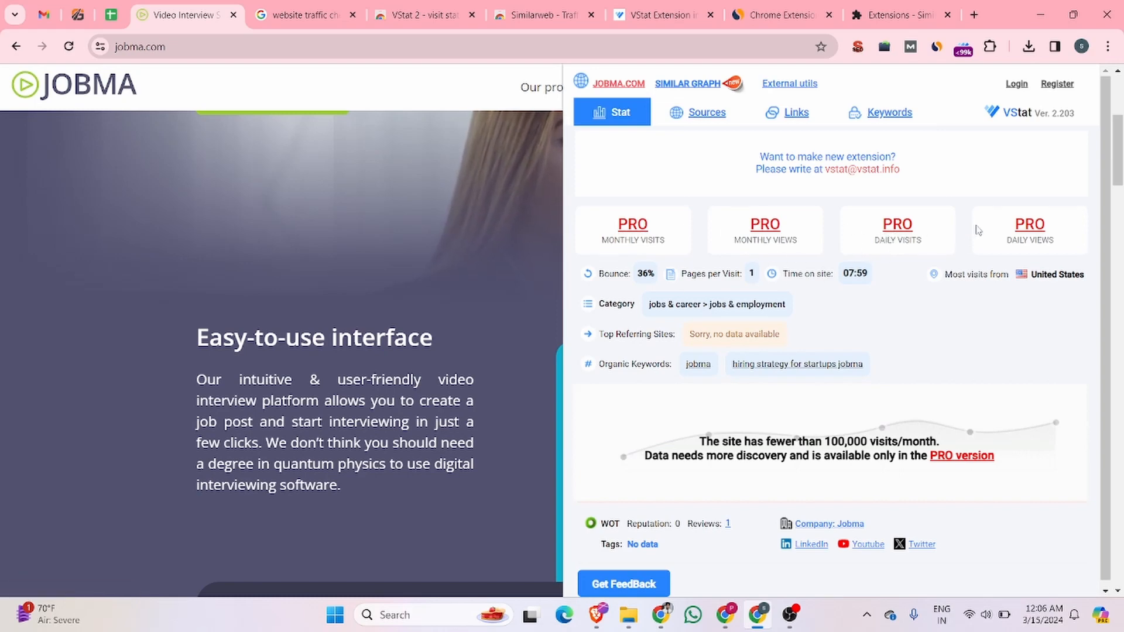
{"action": "scroll", "coordinate": [835, 326], "scroll_direction": "down", "scroll_amount": 1}
{"action": "scroll", "coordinate": [834, 310], "scroll_direction": "down", "scroll_amount": 1}
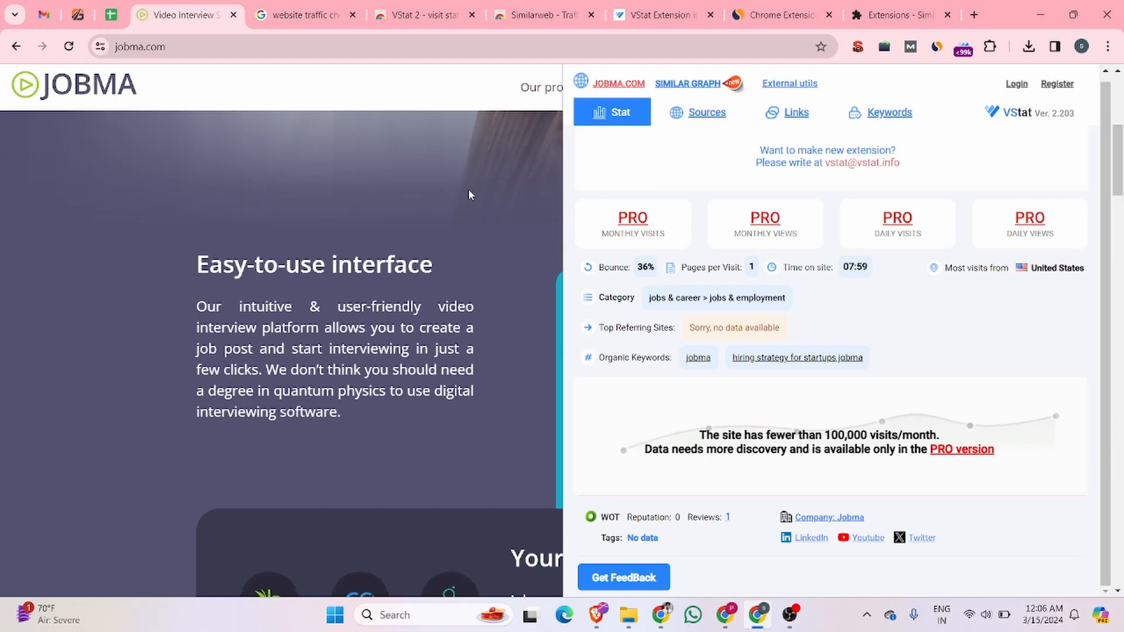
Step: Remove the VStat 2 extension from Chrome
{"action": "left_click", "coordinate": [990, 47]}
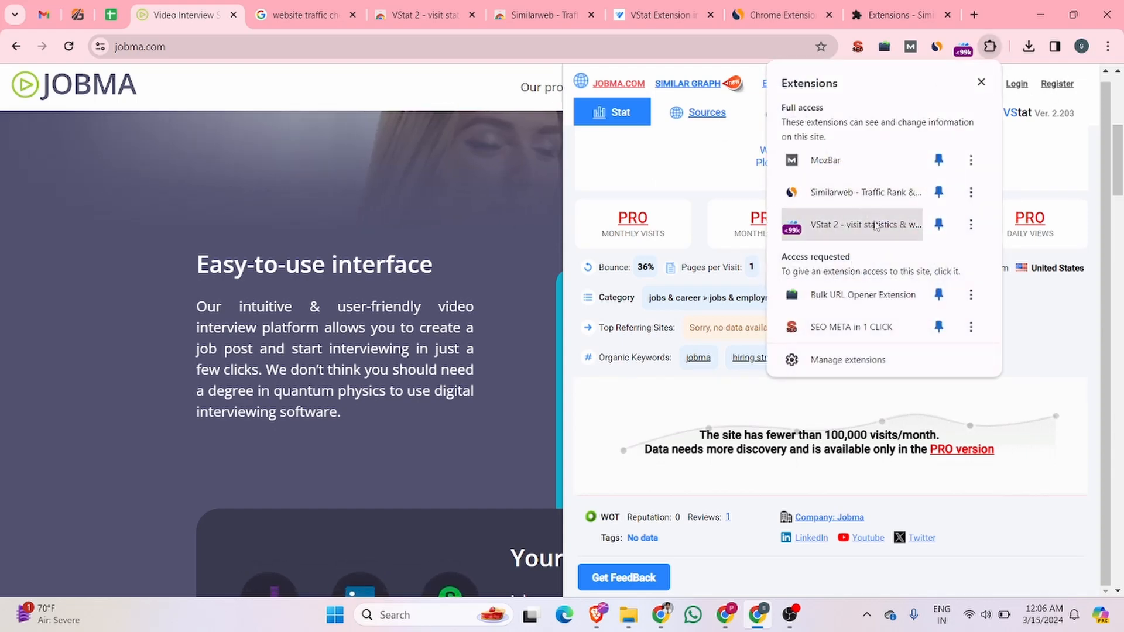
{"action": "left_click", "coordinate": [970, 224]}
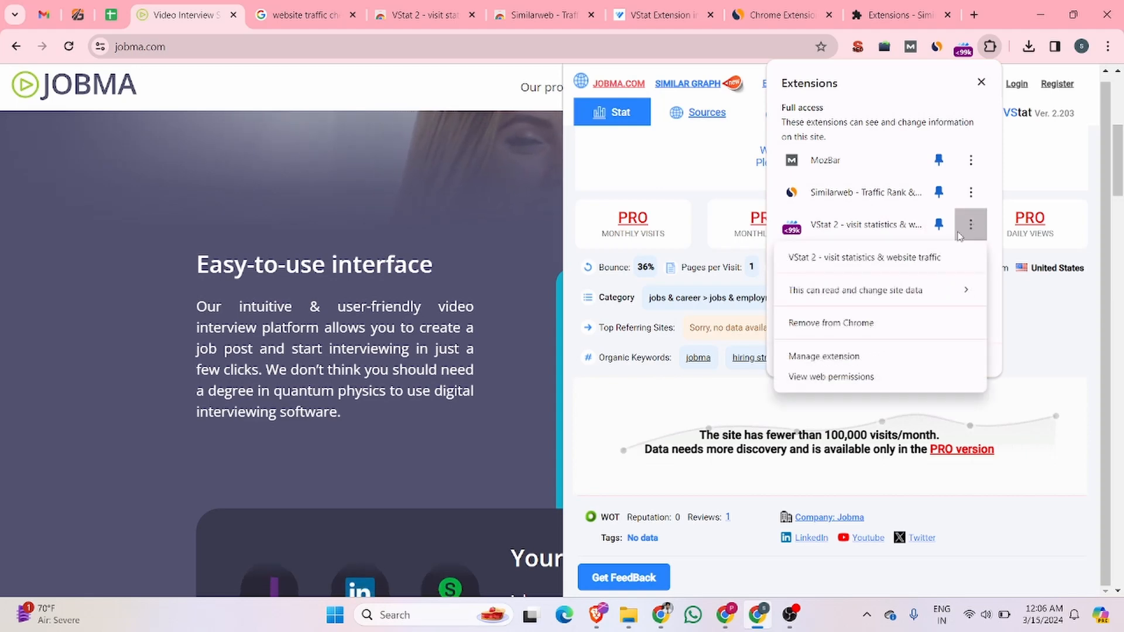
{"action": "left_click", "coordinate": [845, 324]}
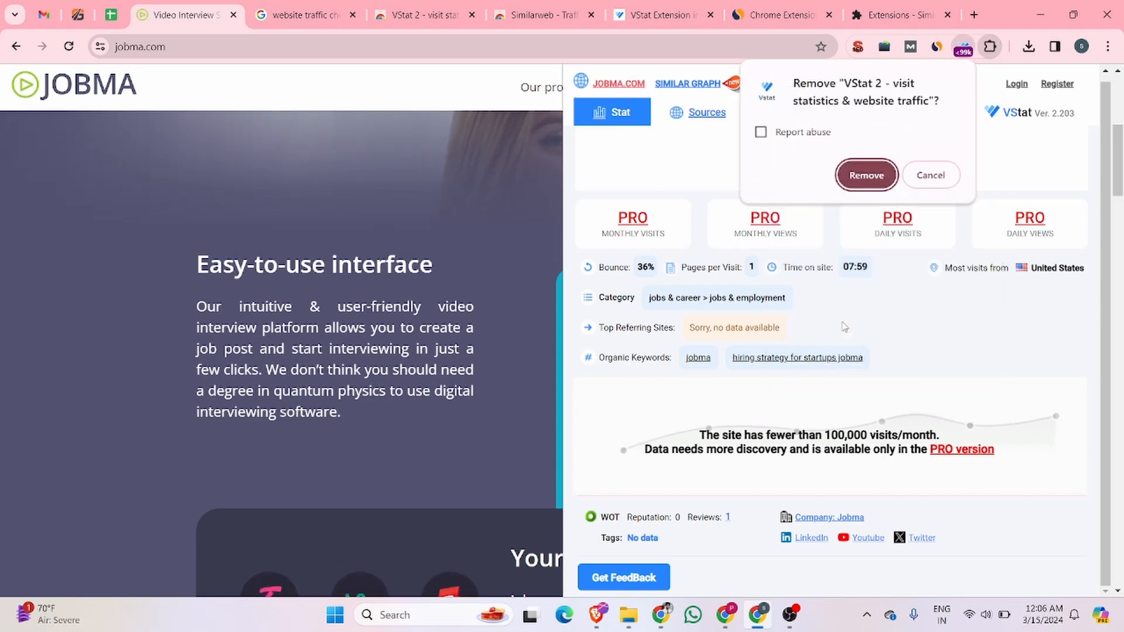
{"action": "left_click", "coordinate": [884, 165]}
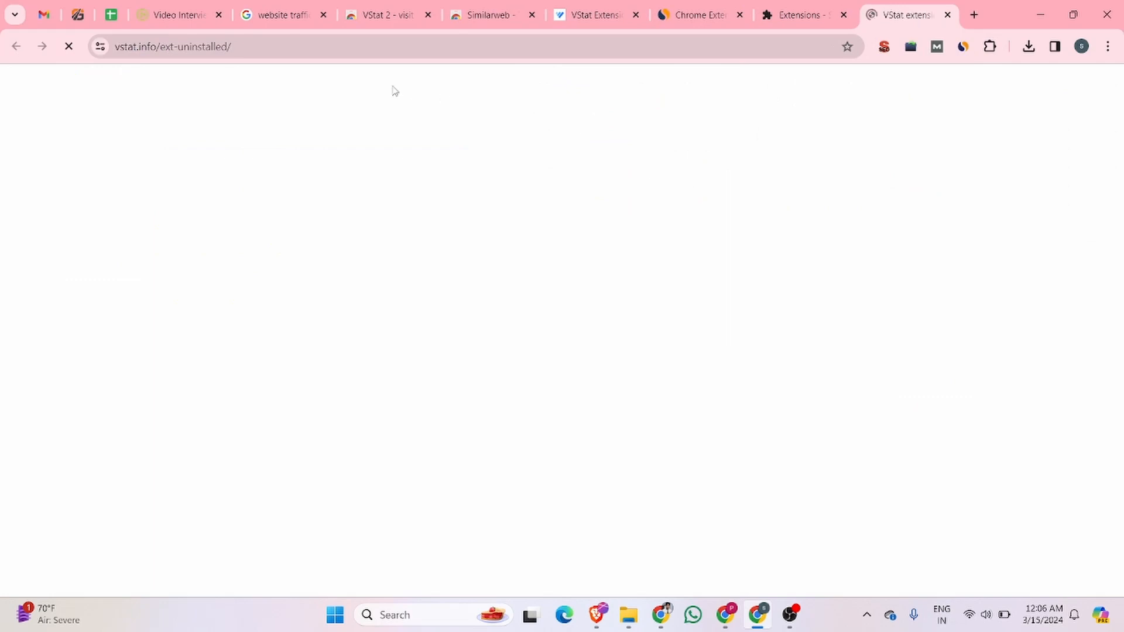
Step: Return to the Jobma home page and open its AI features page in a separate tab
{"action": "left_click", "coordinate": [170, 7]}
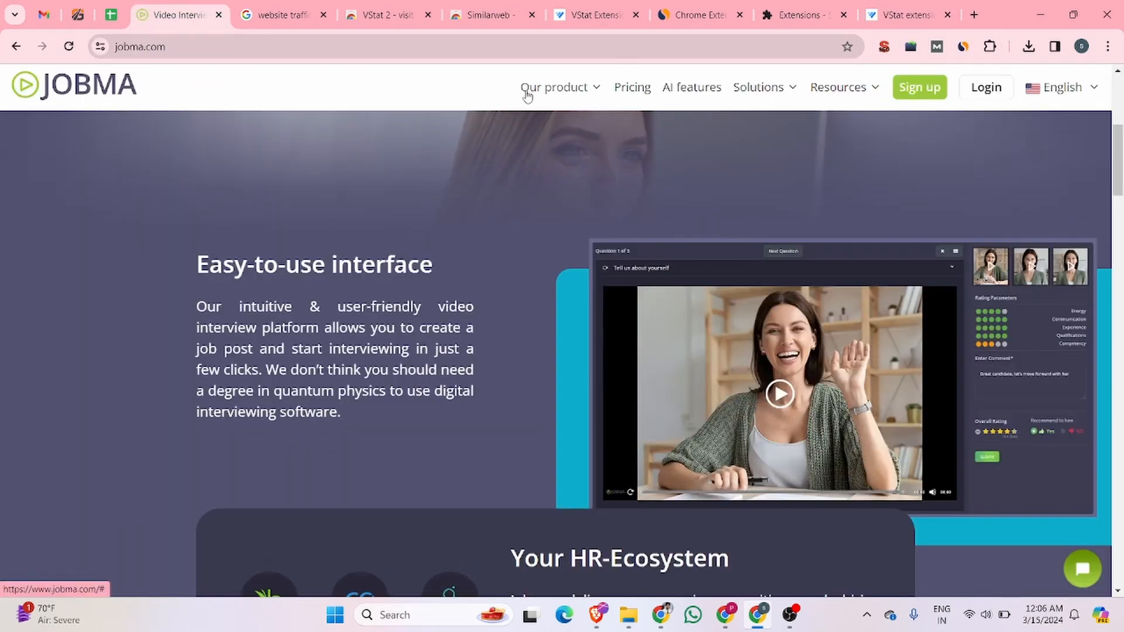
{"action": "left_click", "coordinate": [838, 88]}
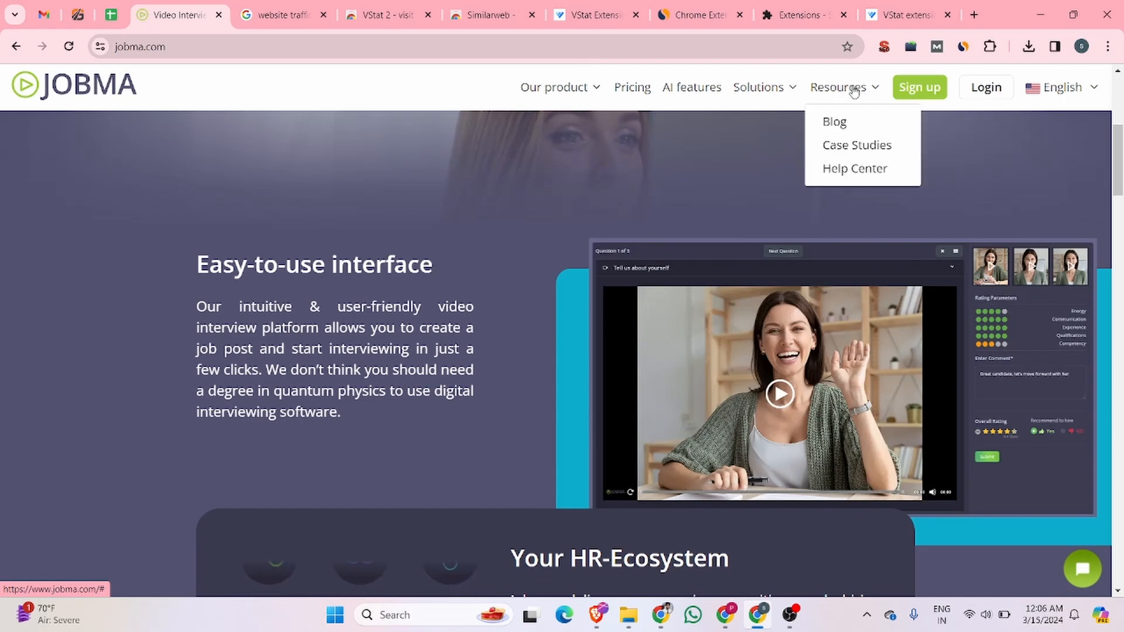
{"action": "middle_click", "coordinate": [679, 88]}
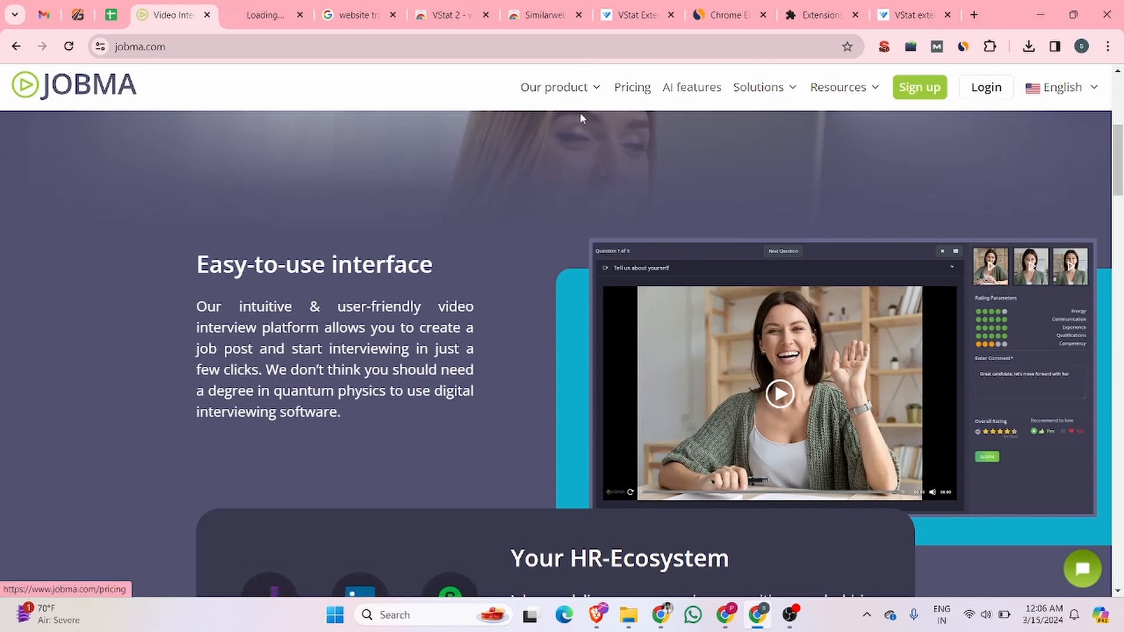
{"action": "left_click", "coordinate": [266, 15]}
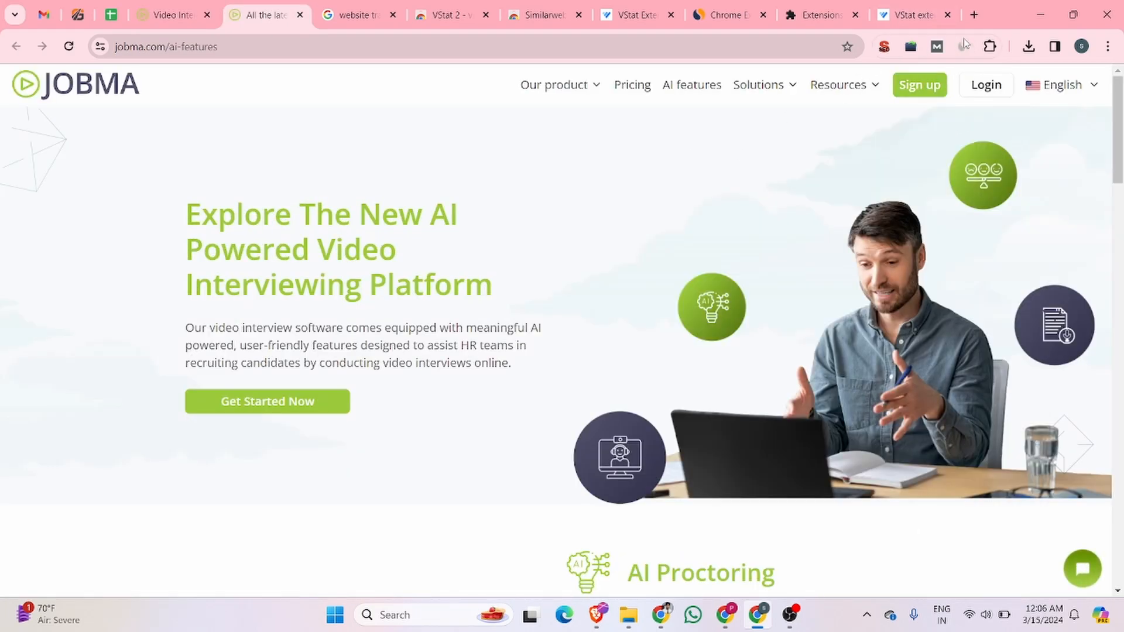
Step: Open the Similarweb extension on the AI features page and check the monthly visits for January and February 2024
{"action": "left_click", "coordinate": [963, 47]}
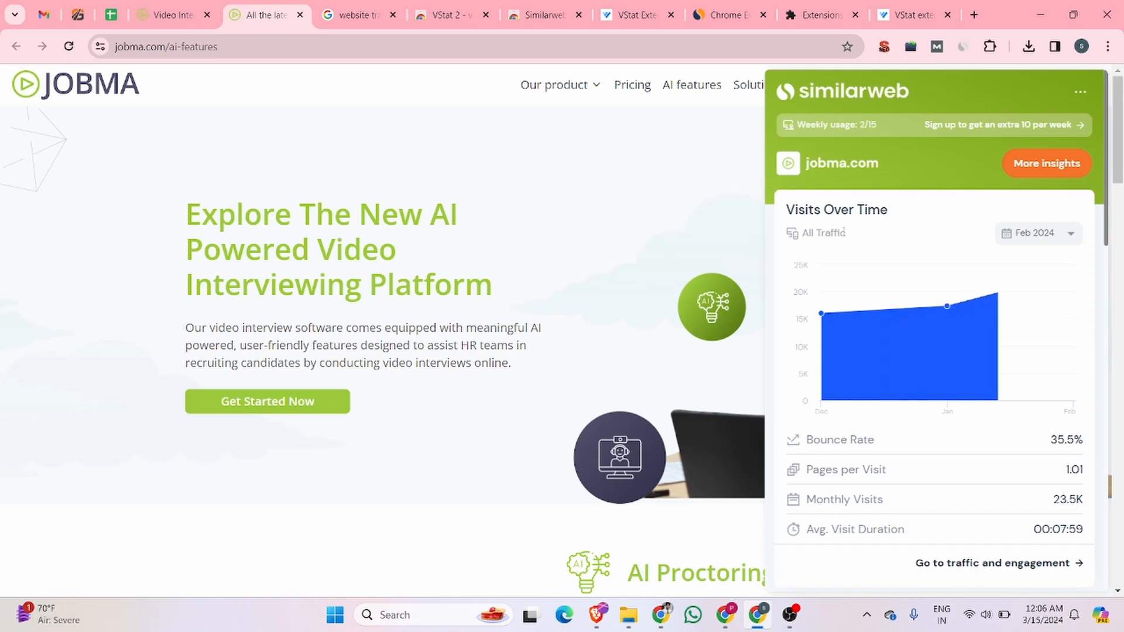
{"action": "mouse_move", "coordinate": [922, 292]}
{"action": "scroll", "coordinate": [922, 292], "scroll_direction": "down", "scroll_amount": 1}
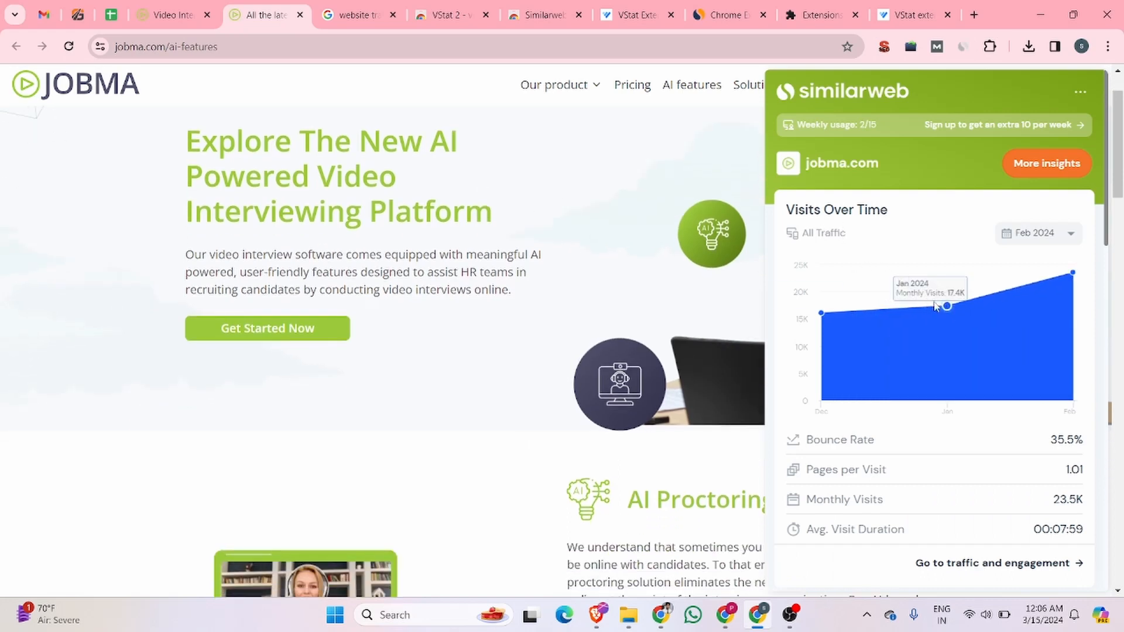
{"action": "mouse_move", "coordinate": [1072, 273]}
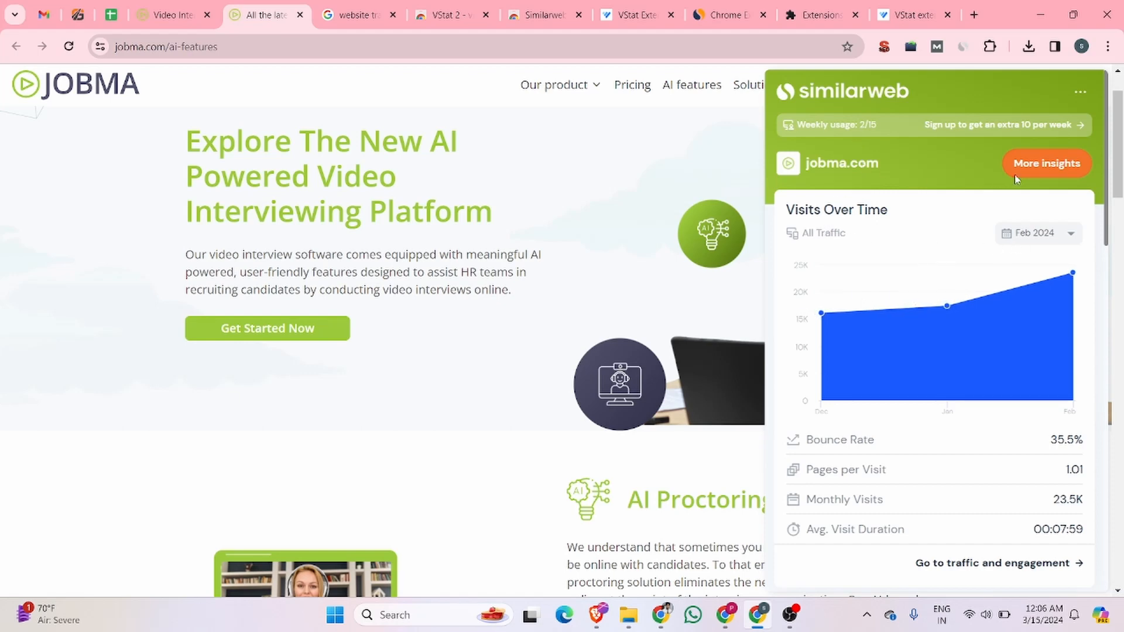
Step: Try to get more insights on jobma.com from Similarweb, then close the registration page and return to the AI features page
{"action": "left_click", "coordinate": [1043, 171]}
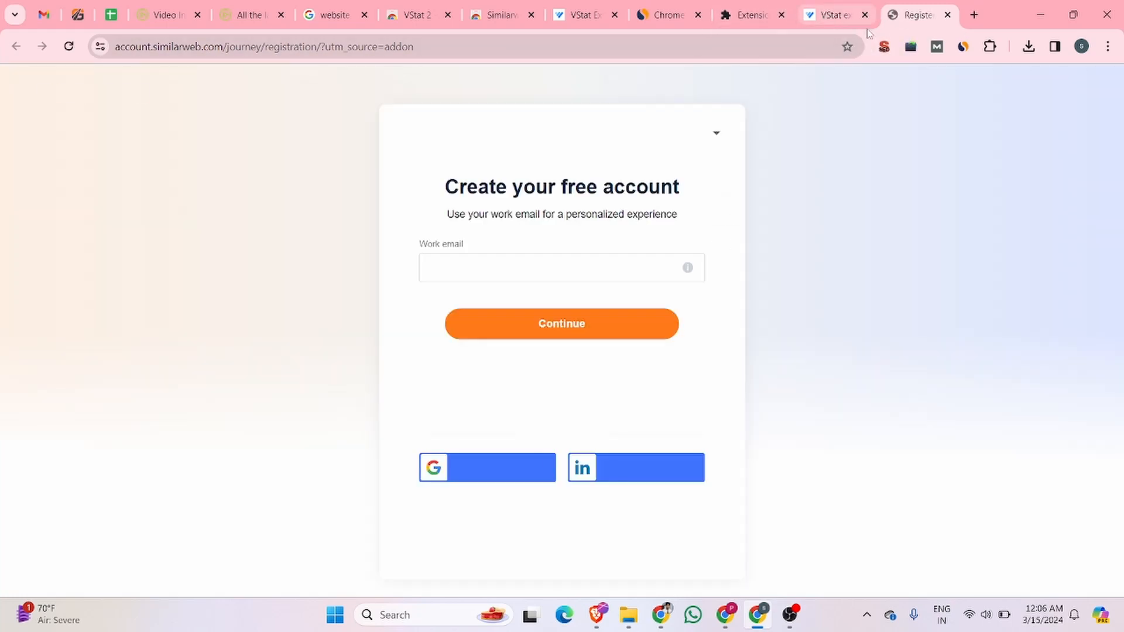
{"action": "key", "text": "ctrl+w"}
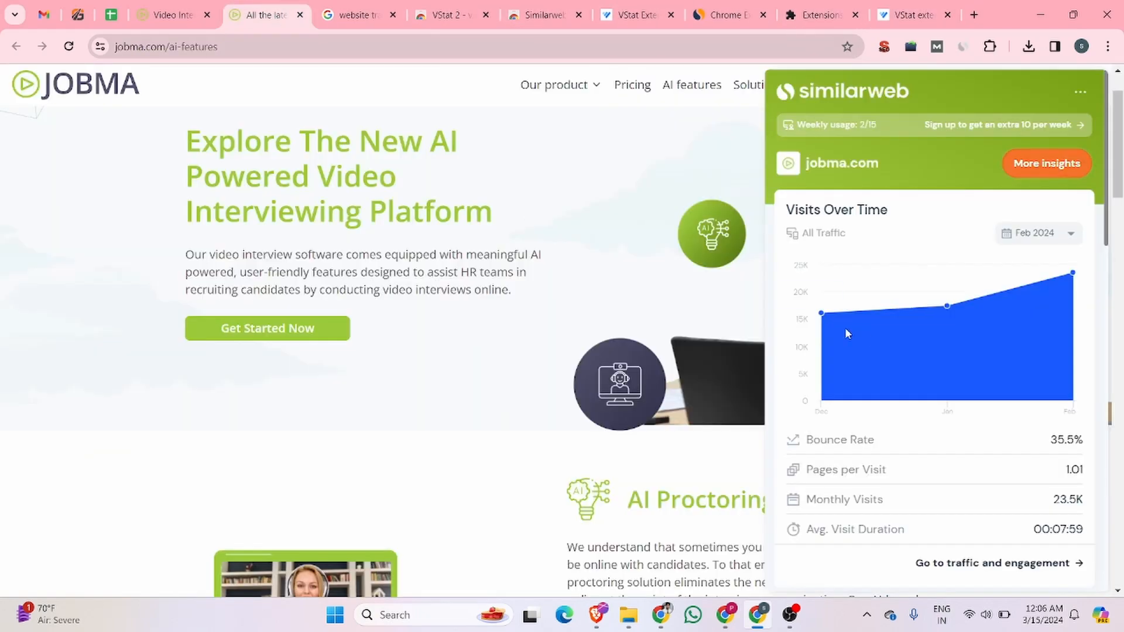
{"action": "left_click", "coordinate": [264, 14]}
Step: Review the rankings, top countries, monthly visits and weekly usage allowance in the Similarweb extension for the AI features page
{"action": "scroll", "coordinate": [844, 328], "scroll_direction": "down", "scroll_amount": 5}
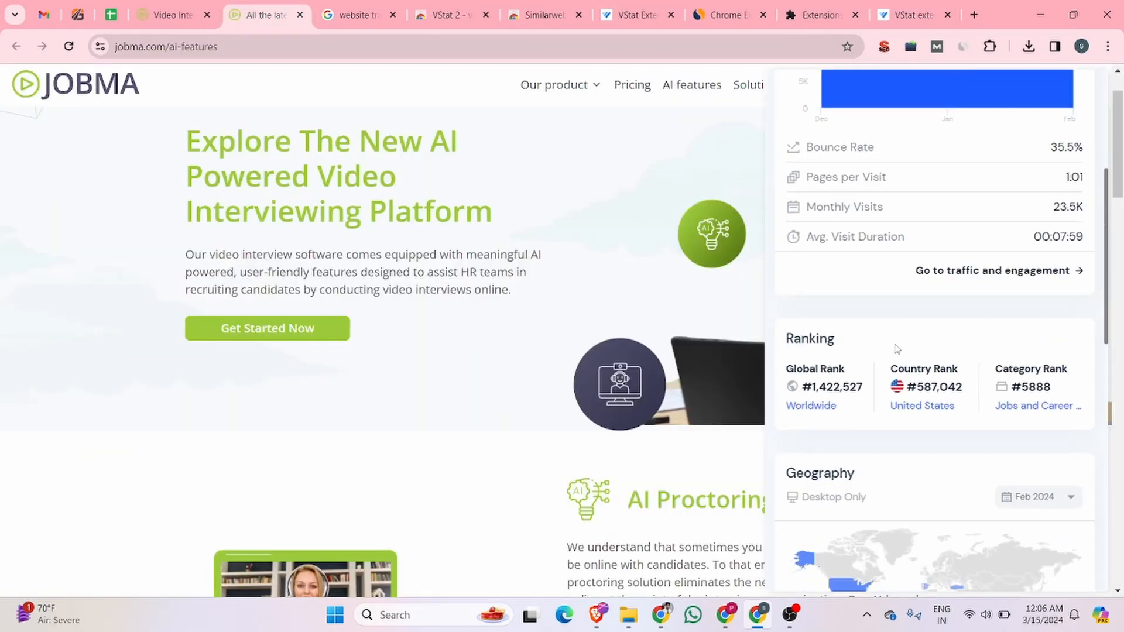
{"action": "scroll", "coordinate": [896, 348], "scroll_direction": "down", "scroll_amount": 7}
{"action": "scroll", "coordinate": [896, 349], "scroll_direction": "down", "scroll_amount": 3}
{"action": "scroll", "coordinate": [896, 345], "scroll_direction": "up", "scroll_amount": 10}
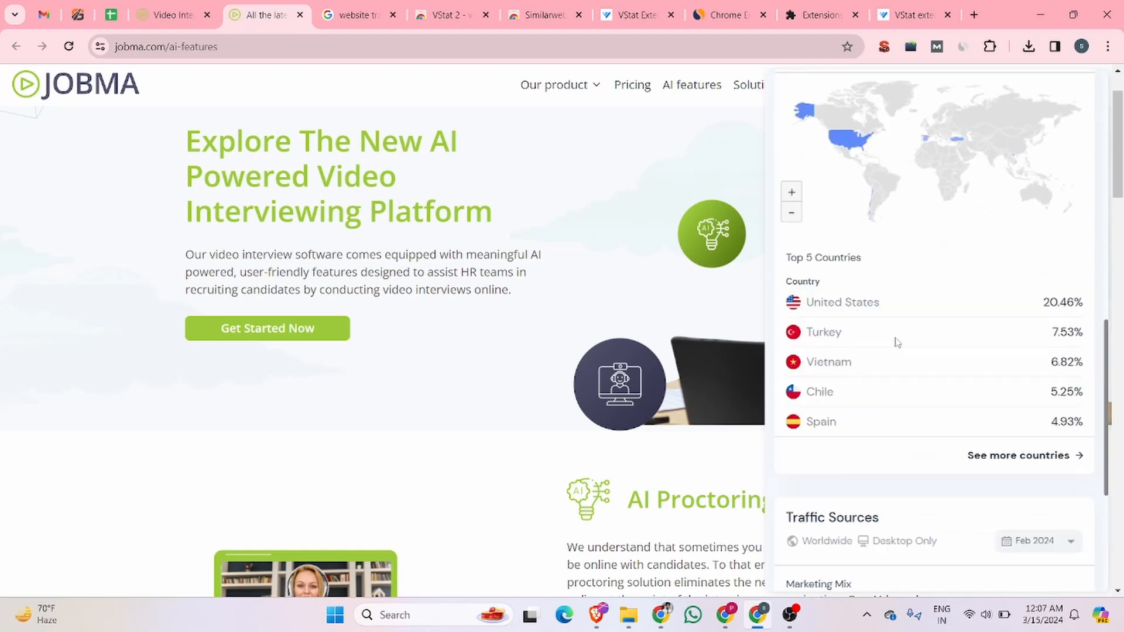
{"action": "mouse_move", "coordinate": [1045, 286]}
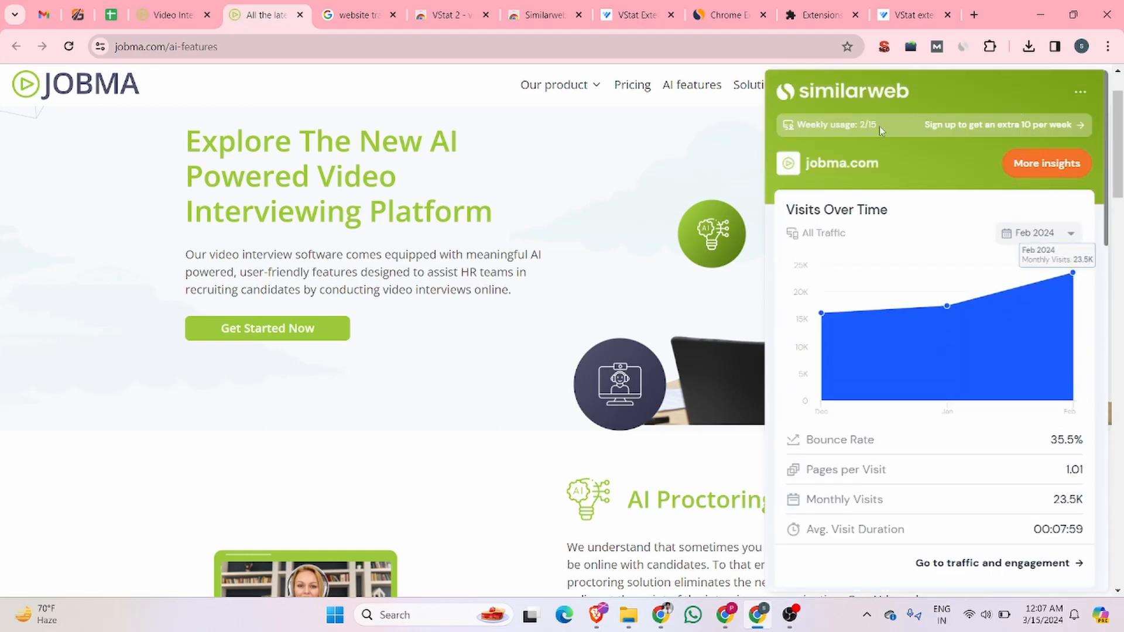
{"action": "mouse_move", "coordinate": [854, 131]}
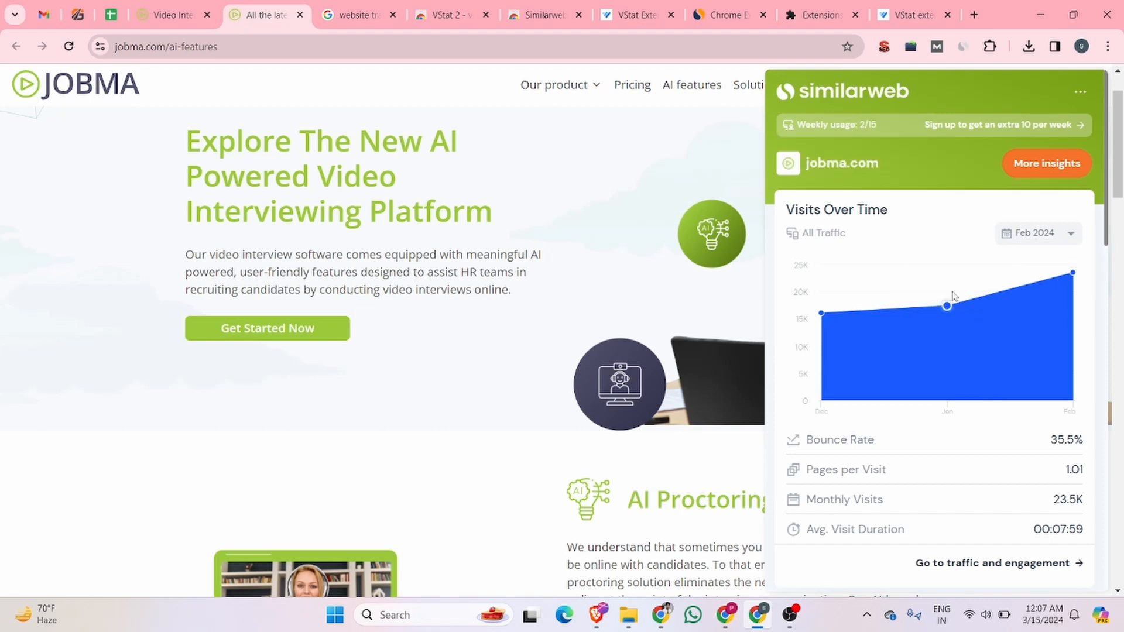
{"action": "mouse_move", "coordinate": [980, 314]}
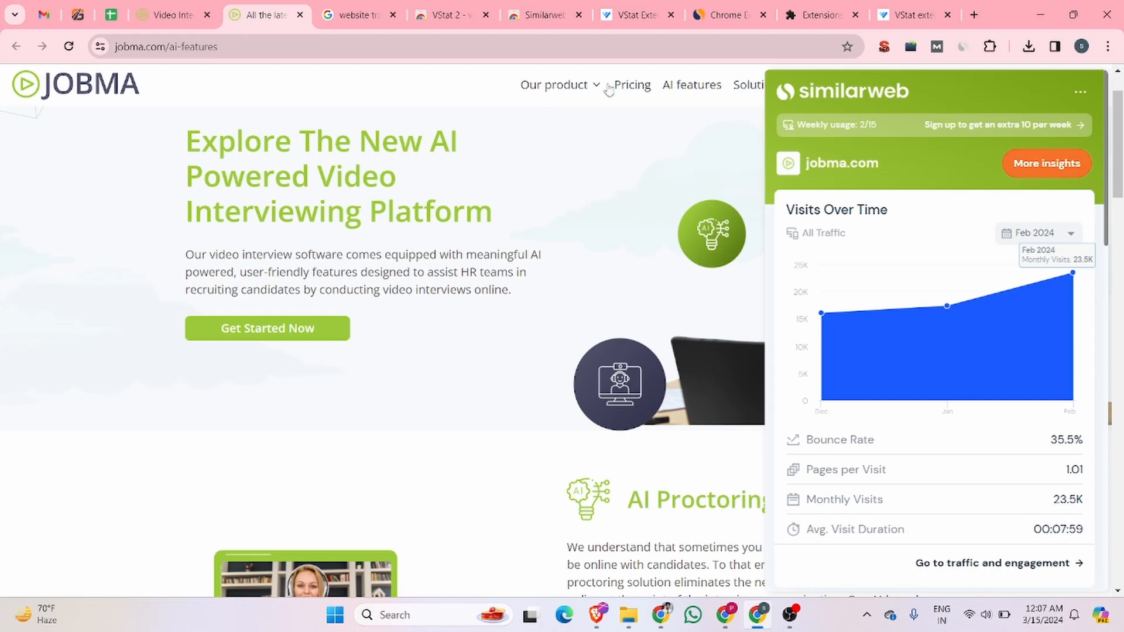
Step: Copy the AI features page address and open the Similarweb website in a new tab
{"action": "left_click", "coordinate": [259, 44]}
{"action": "key", "text": "ctrl+c"}
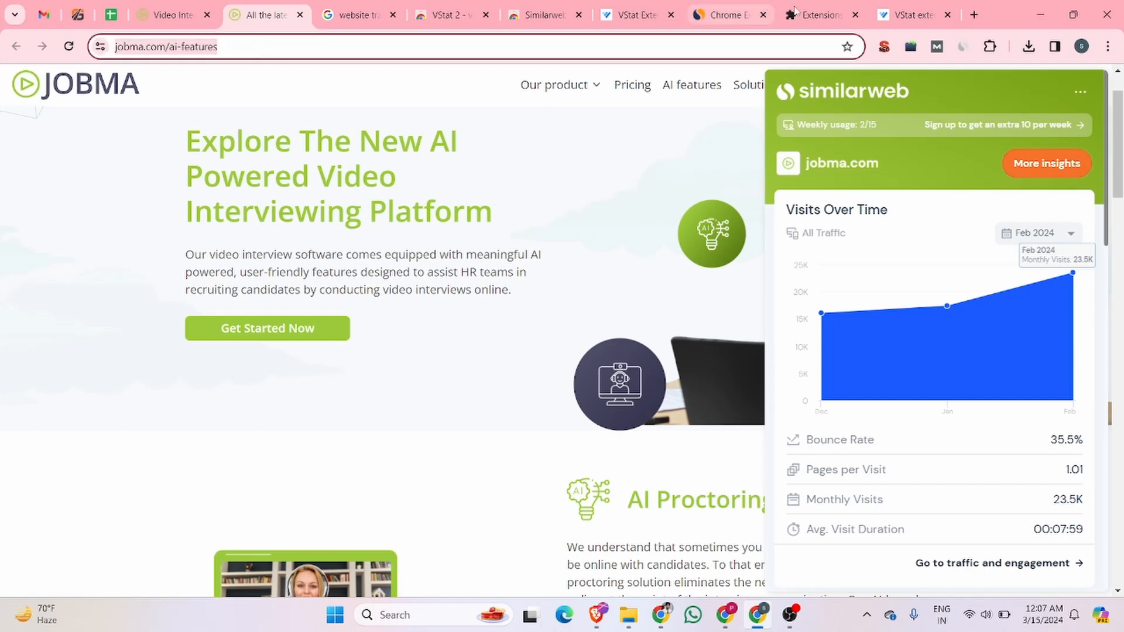
{"action": "left_click", "coordinate": [974, 15]}
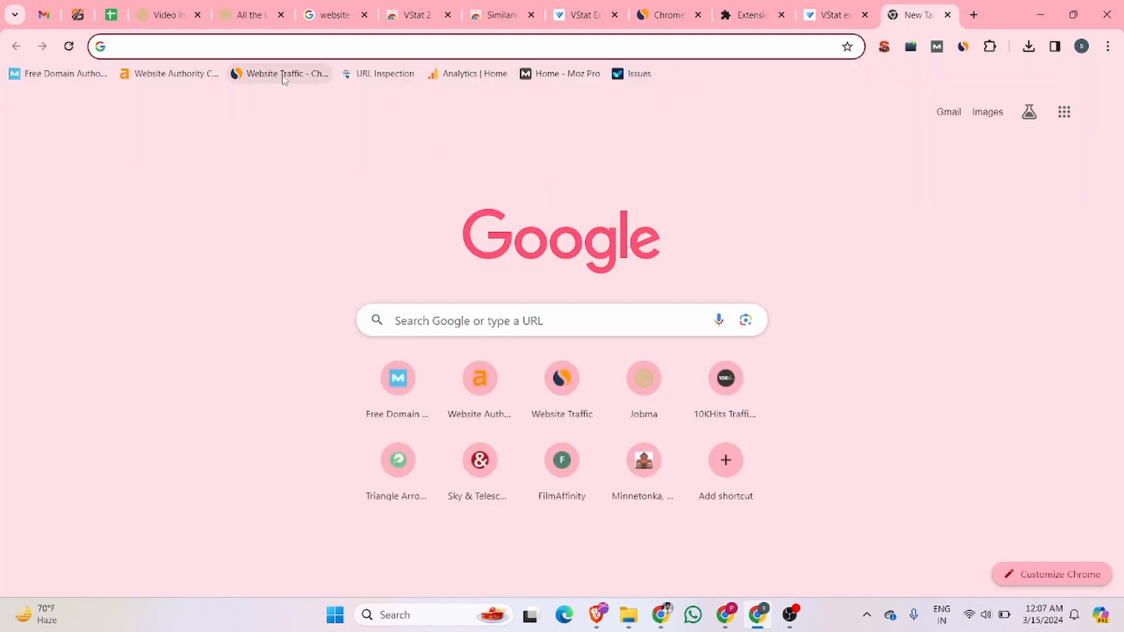
{"action": "left_click", "coordinate": [282, 77]}
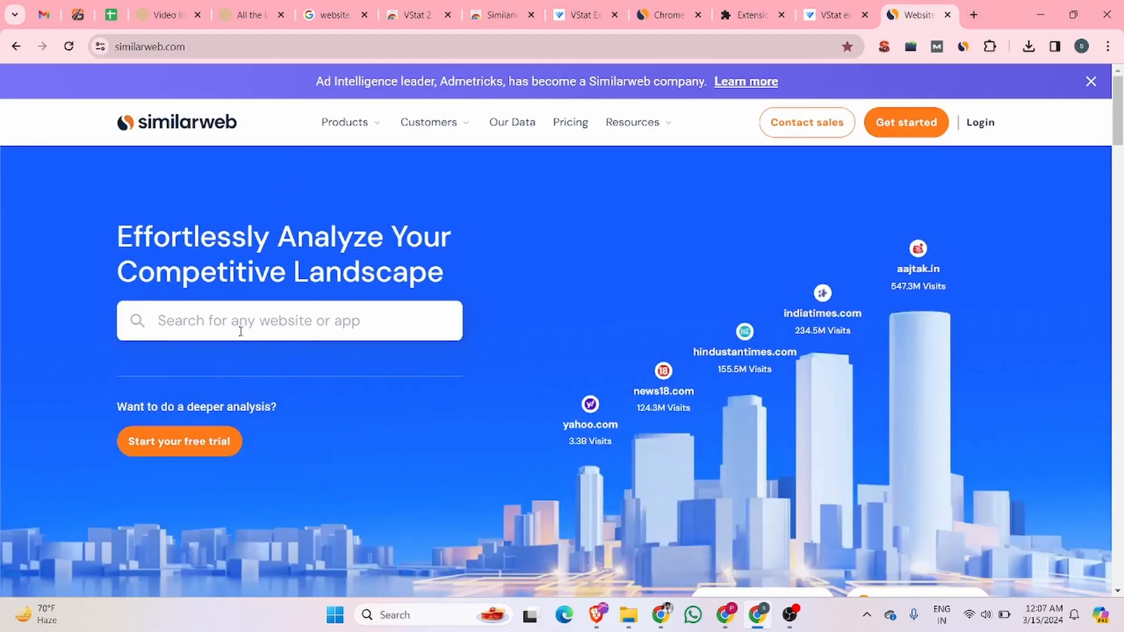
Step: Look up the copied AI features page address on the Similarweb website and check its total visits and engagement figures
{"action": "left_click", "coordinate": [240, 325]}
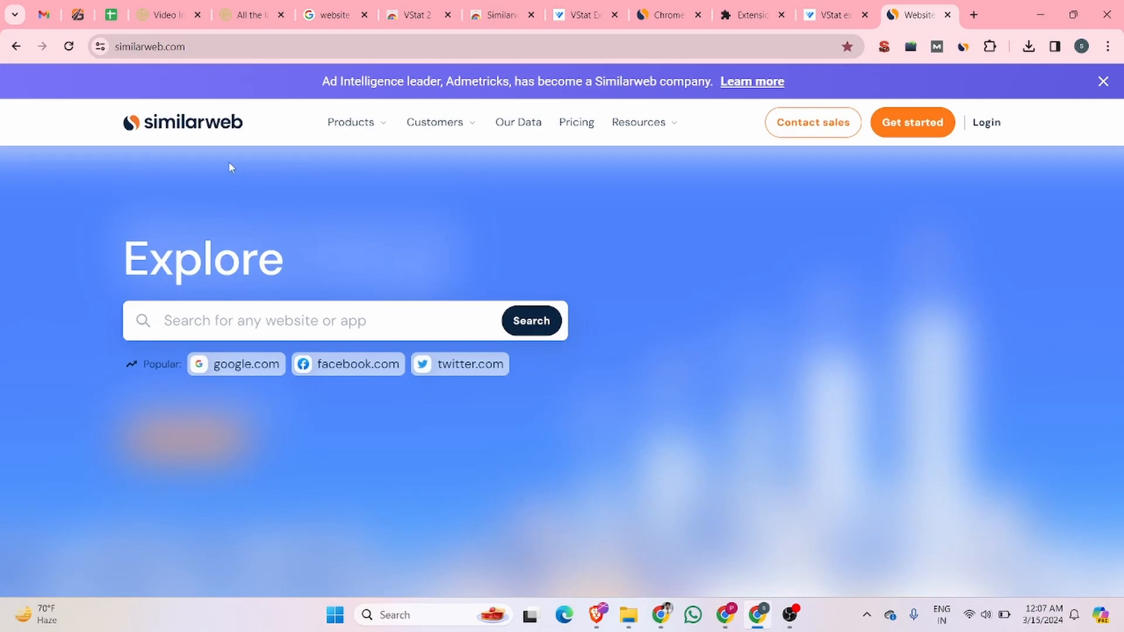
{"action": "left_click", "coordinate": [226, 52]}
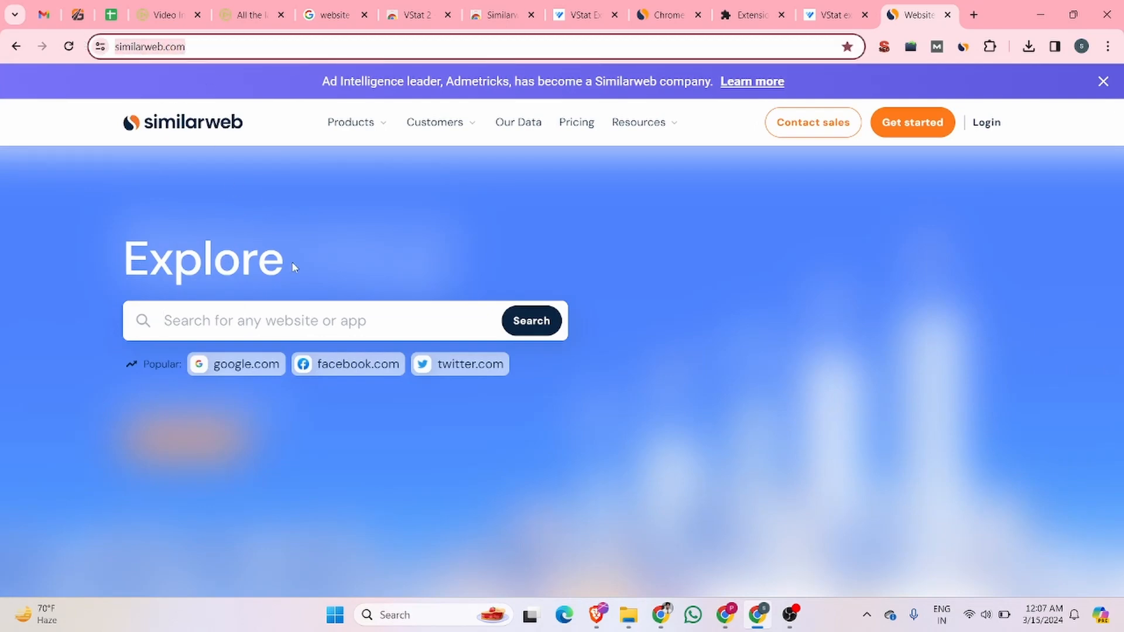
{"action": "left_click", "coordinate": [259, 313]}
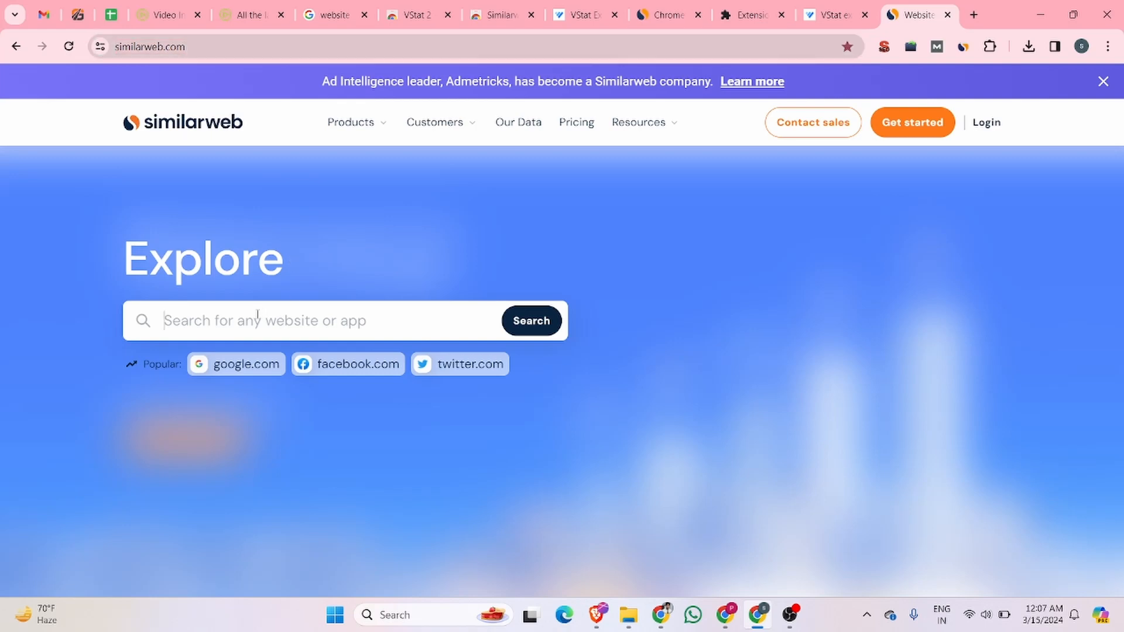
{"action": "key", "text": "ctrl+v"}
{"action": "left_click", "coordinate": [531, 324]}
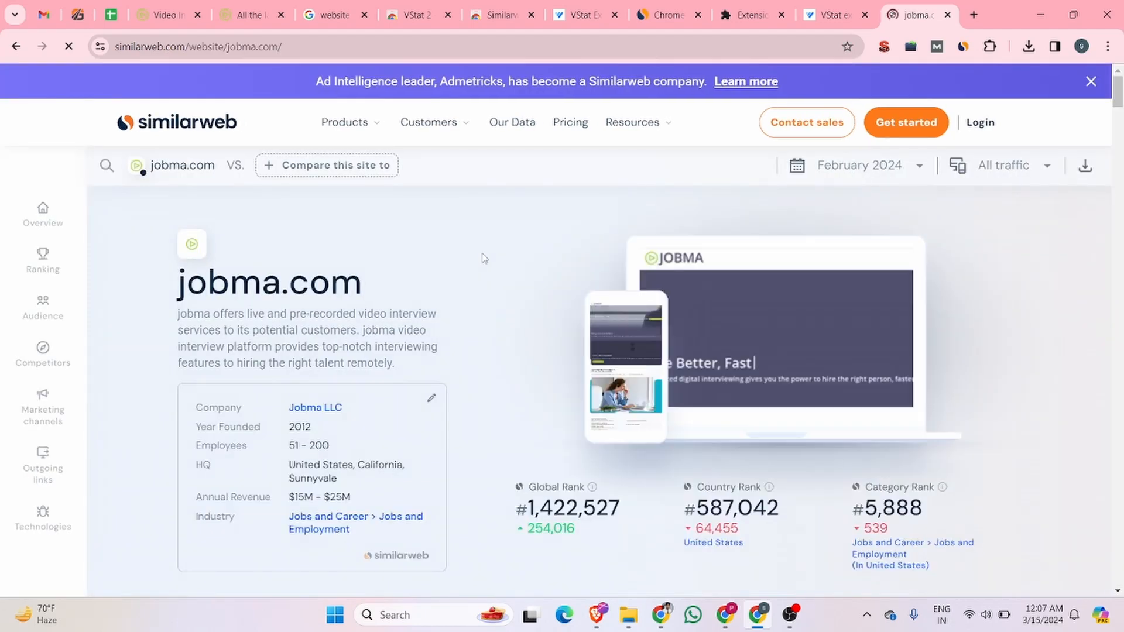
{"action": "scroll", "coordinate": [484, 257], "scroll_direction": "down", "scroll_amount": 5}
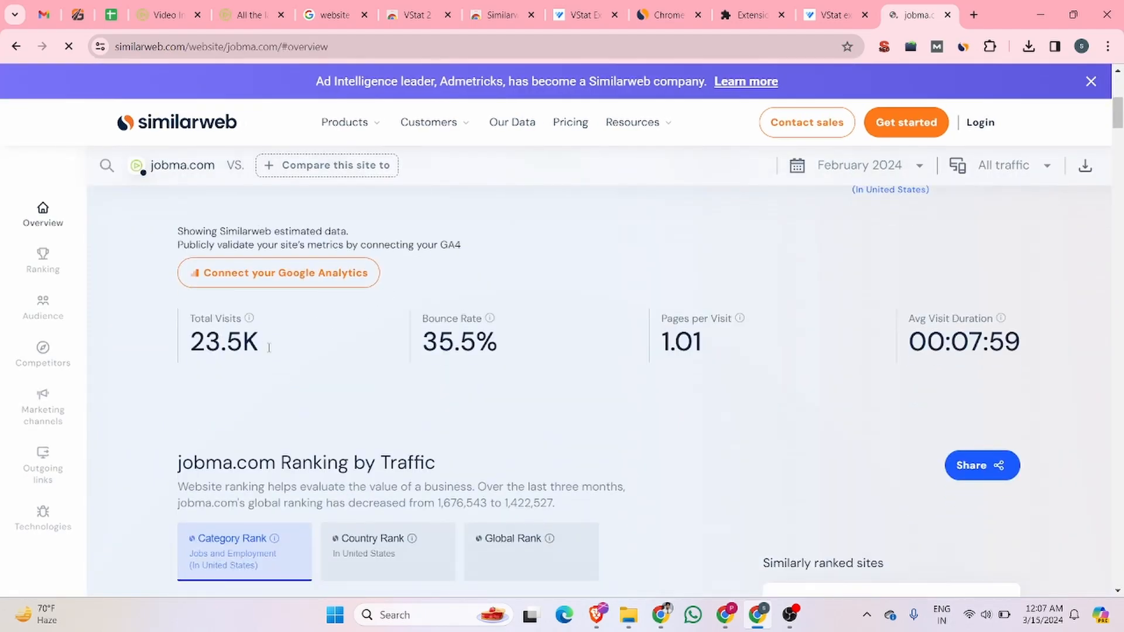
{"action": "scroll", "coordinate": [288, 356], "scroll_direction": "up", "scroll_amount": 1}
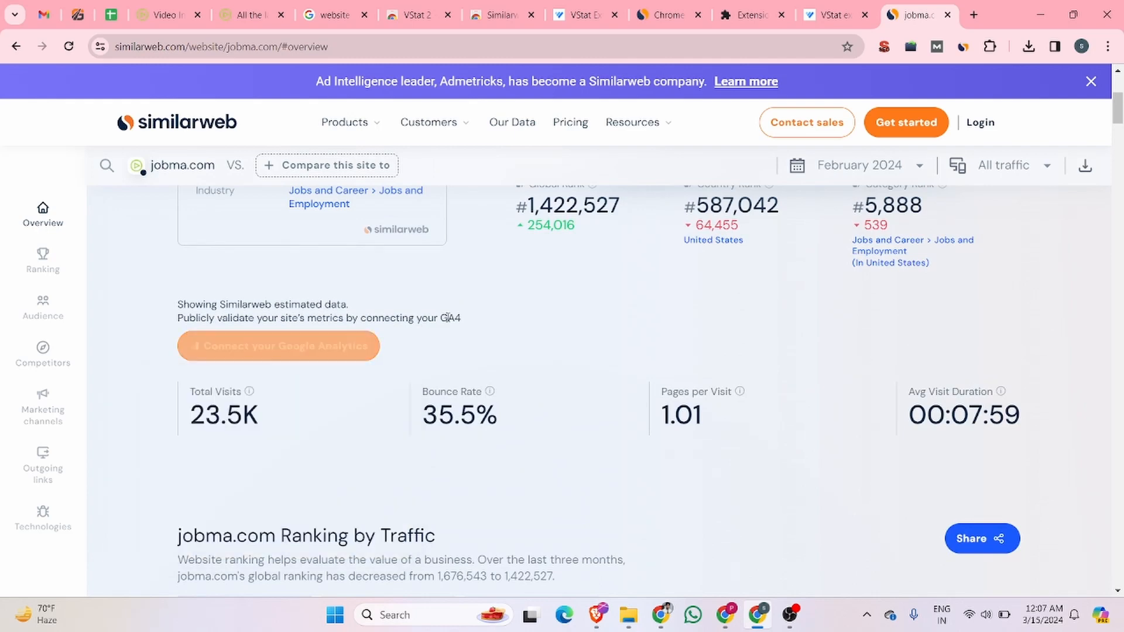
Step: Close the Similarweb extension on the AI features page, open Jobma's Case Studies page and copy its address
{"action": "left_click", "coordinate": [249, 15]}
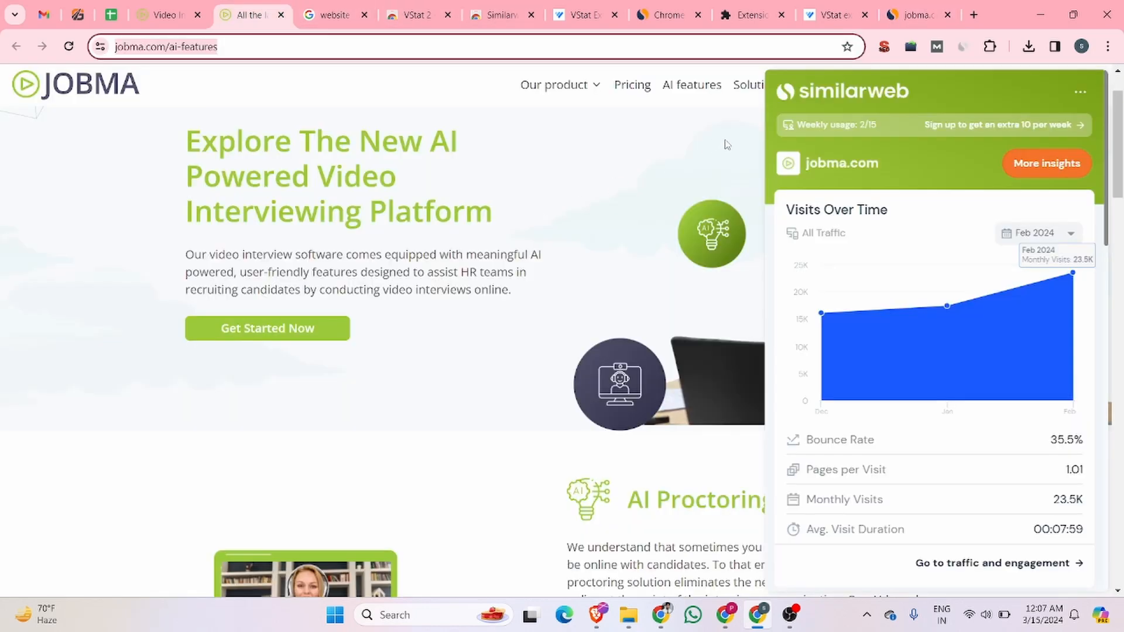
{"action": "left_click", "coordinate": [804, 139]}
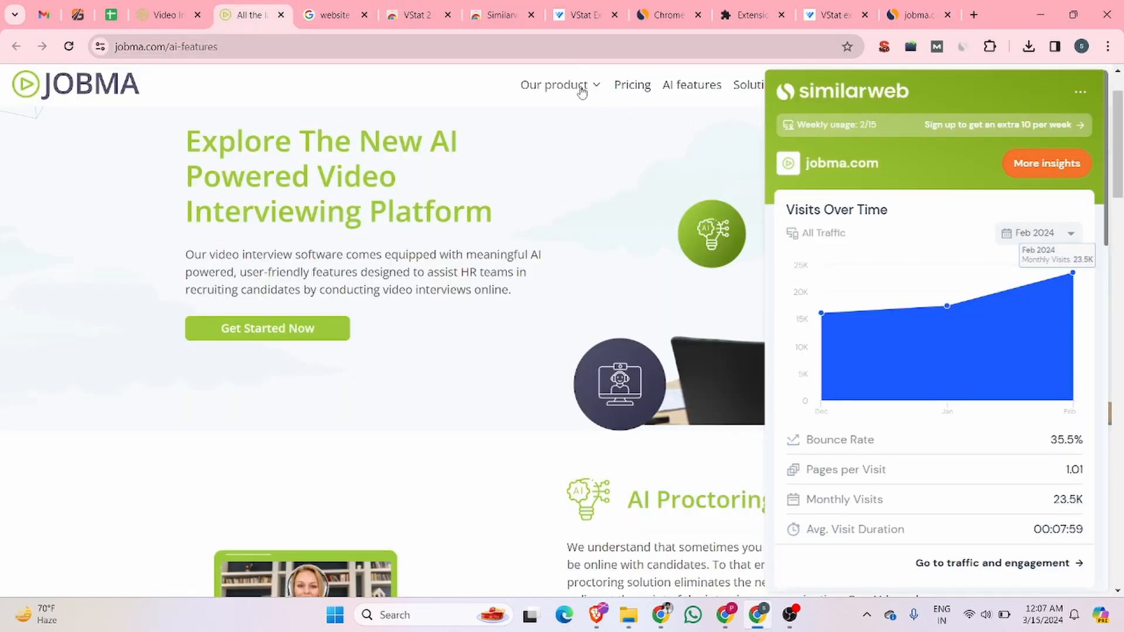
{"action": "left_click", "coordinate": [960, 49]}
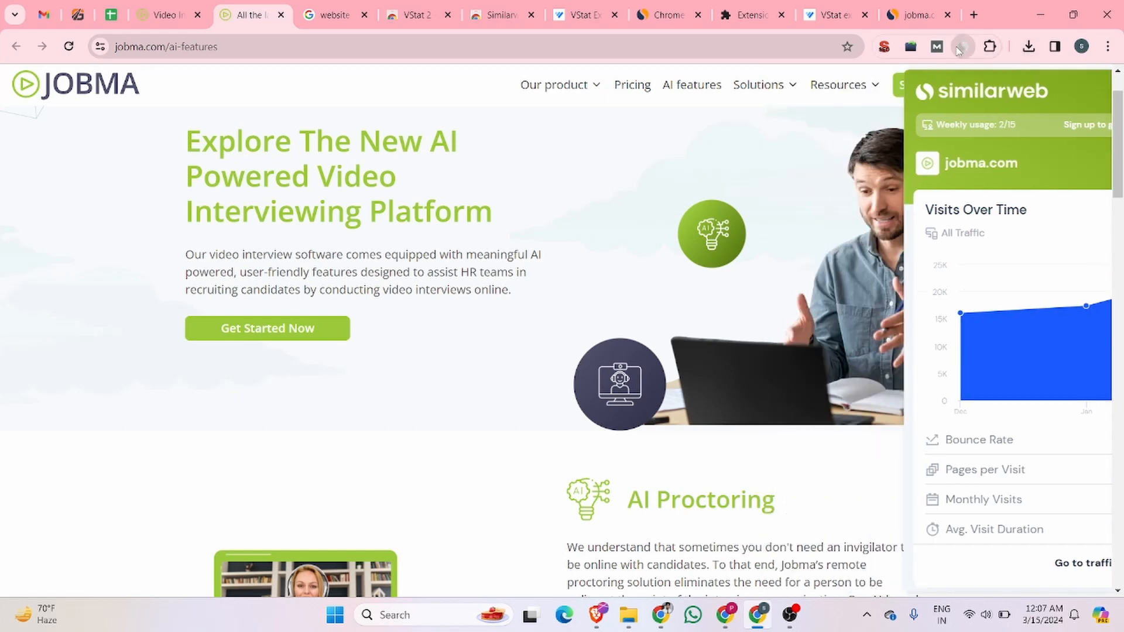
{"action": "mouse_move", "coordinate": [868, 94]}
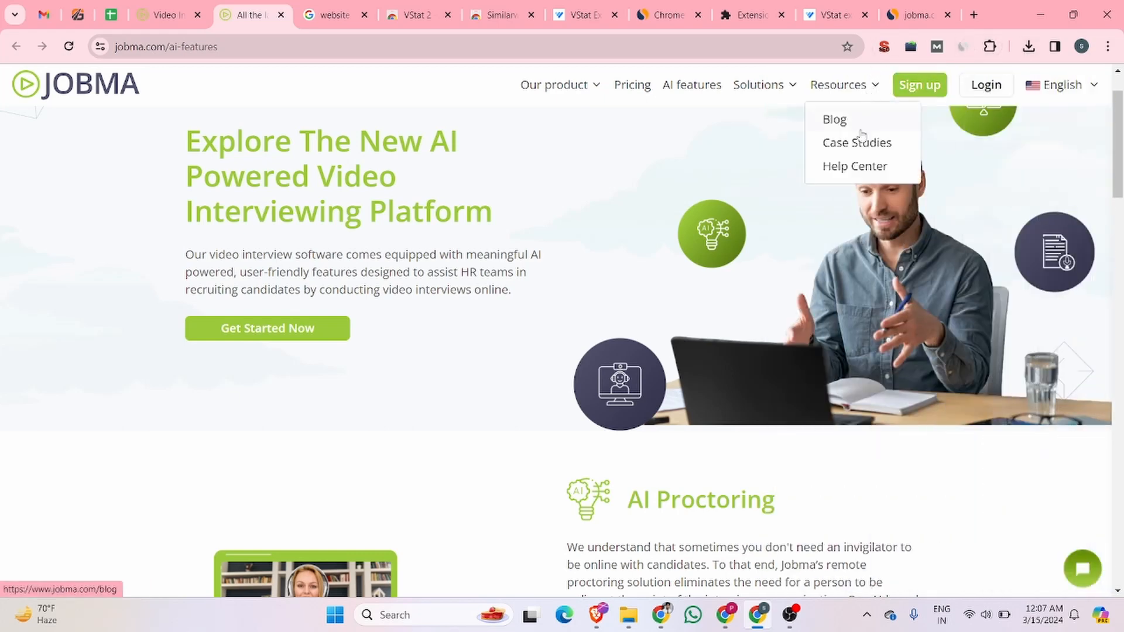
{"action": "left_click", "coordinate": [858, 143]}
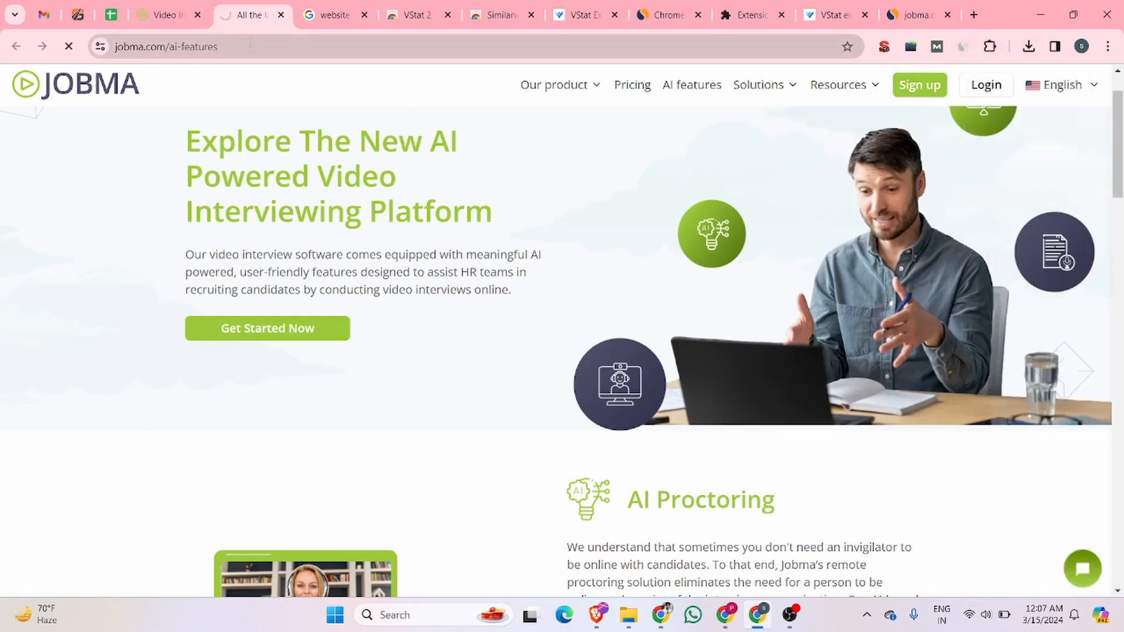
{"action": "left_click", "coordinate": [250, 46]}
{"action": "key", "text": "ctrl+c"}
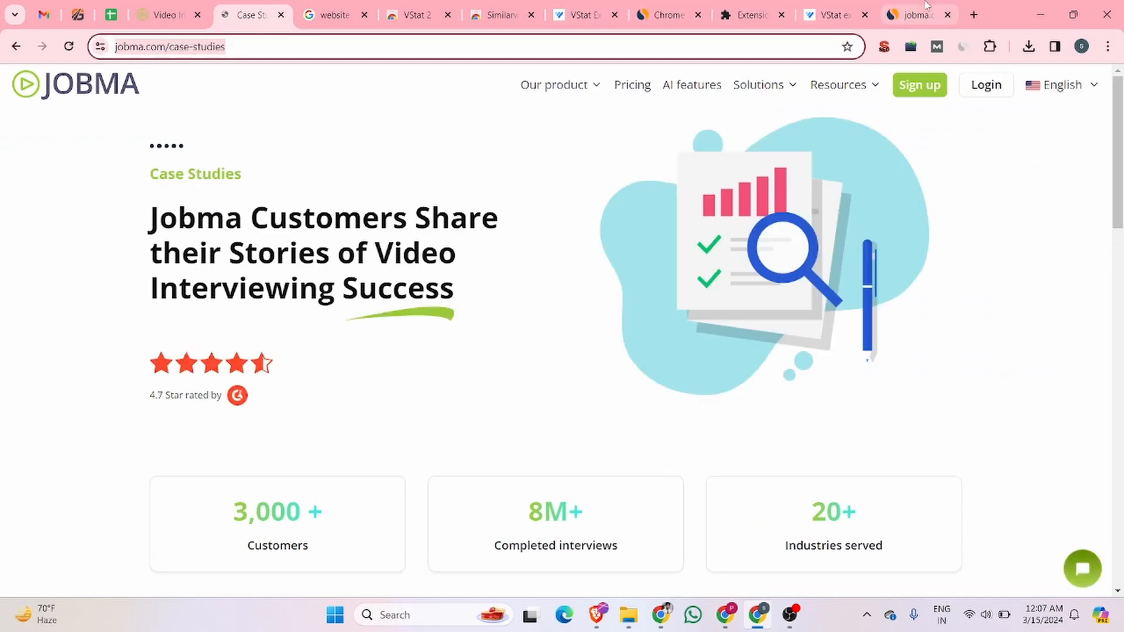
Step: Look up the copied case studies address on the Similarweb website, check its total visits, and close the report
{"action": "left_click", "coordinate": [926, 5]}
{"action": "scroll", "coordinate": [138, 168], "scroll_direction": "up", "scroll_amount": 5}
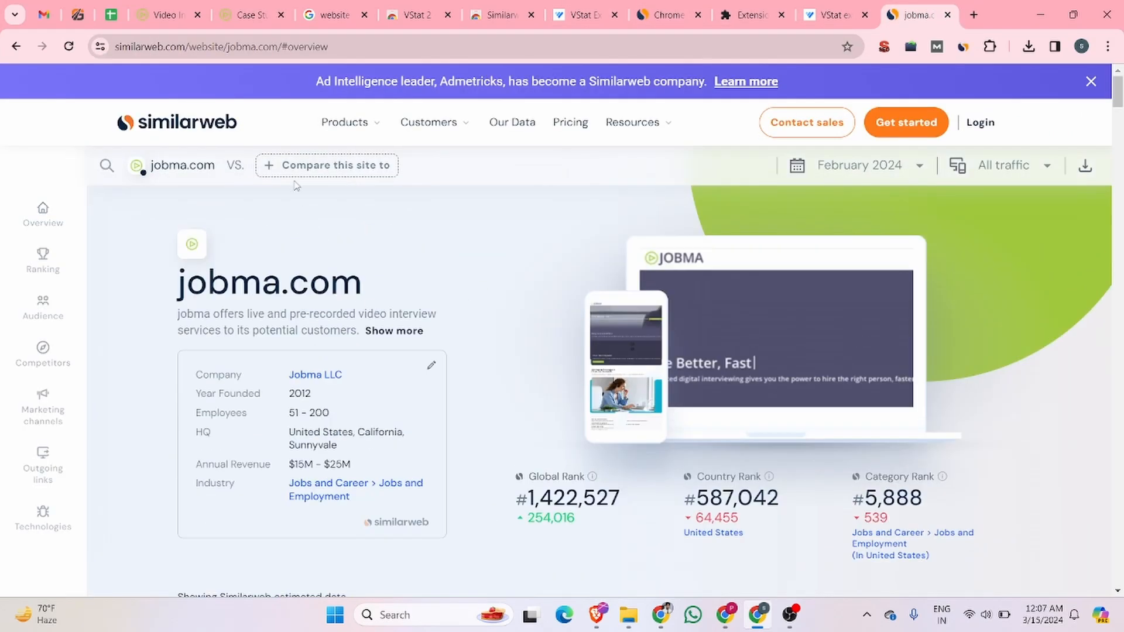
{"action": "left_click", "coordinate": [202, 168]}
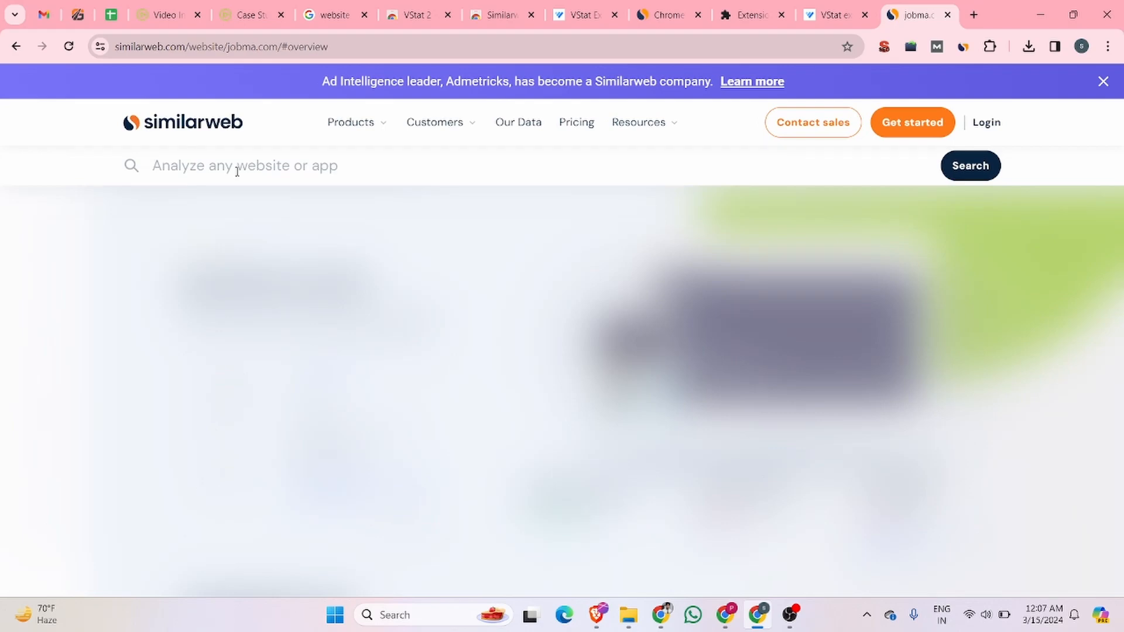
{"action": "key", "text": "ctrl+v"}
{"action": "left_click", "coordinate": [968, 167]}
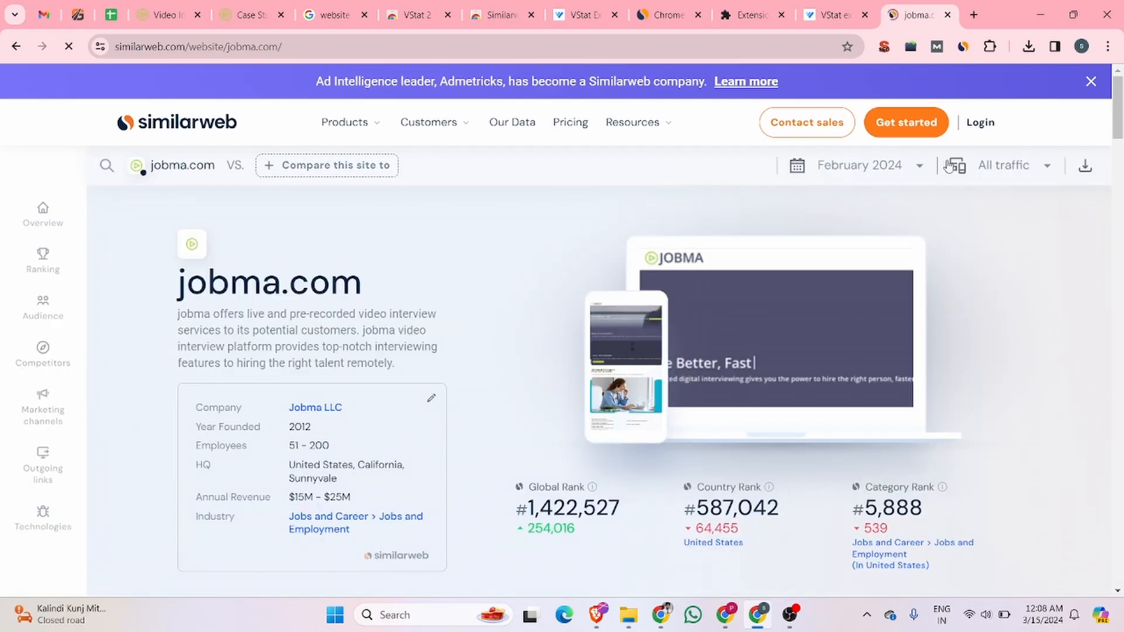
{"action": "scroll", "coordinate": [471, 344], "scroll_direction": "down", "scroll_amount": 5}
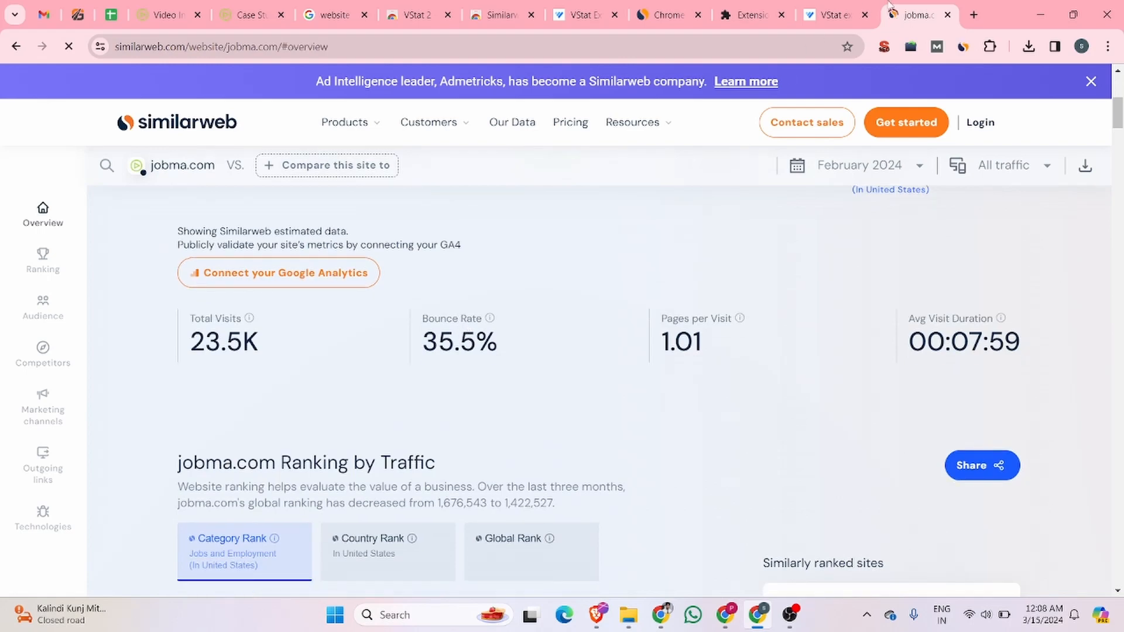
{"action": "left_click", "coordinate": [948, 14]}
{"action": "left_click", "coordinate": [946, 15]}
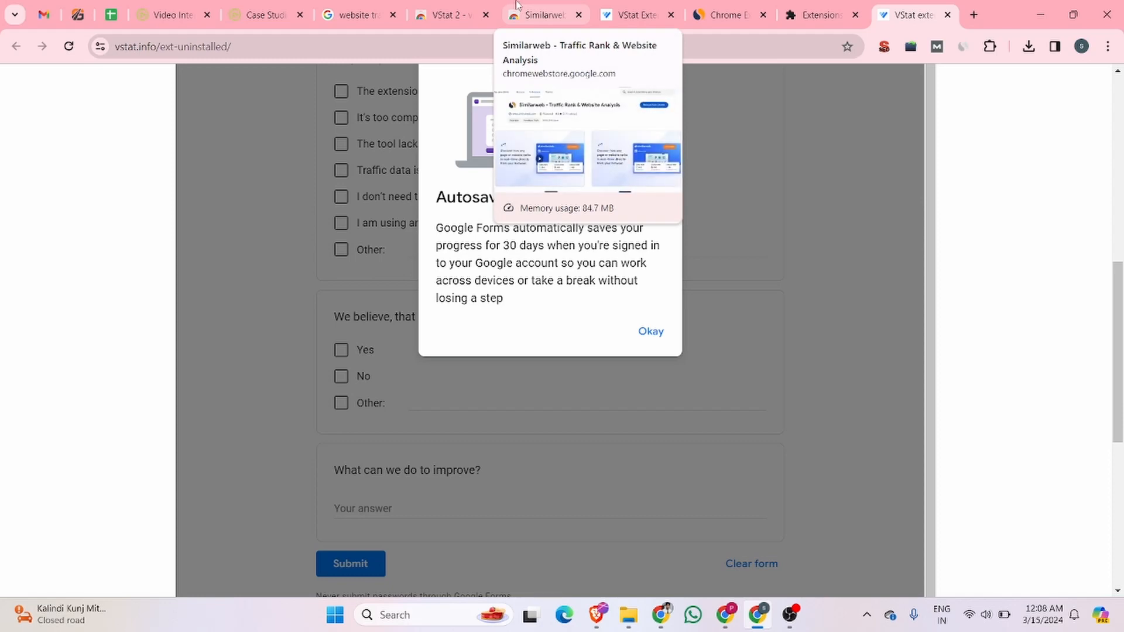
Step: Look through the Google results for website traffic checker extensions for other free traffic checking tools
{"action": "left_click", "coordinate": [358, 15]}
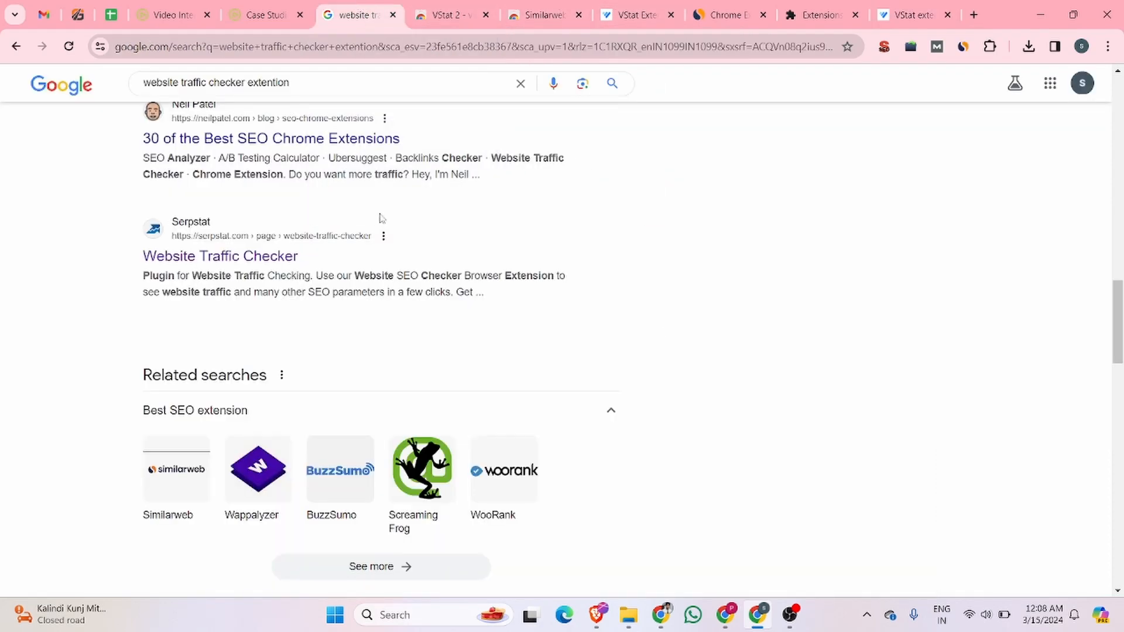
{"action": "scroll", "coordinate": [299, 270], "scroll_direction": "down", "scroll_amount": 4}
{"action": "scroll", "coordinate": [305, 268], "scroll_direction": "up", "scroll_amount": 5}
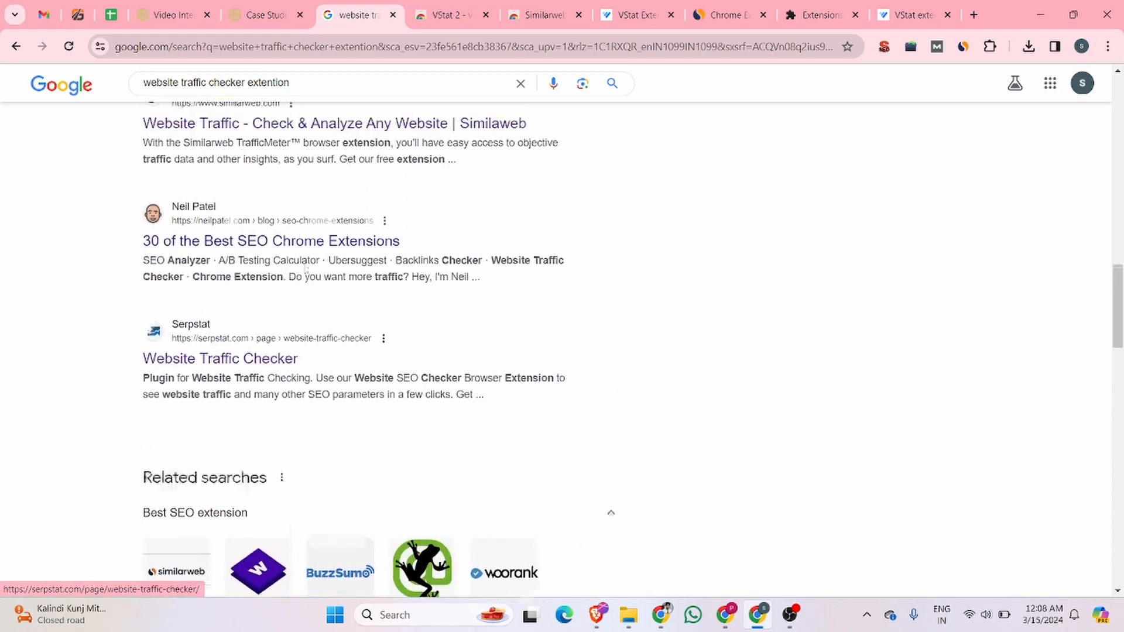
{"action": "scroll", "coordinate": [305, 268], "scroll_direction": "up", "scroll_amount": 2}
{"action": "scroll", "coordinate": [234, 363], "scroll_direction": "up", "scroll_amount": 3}
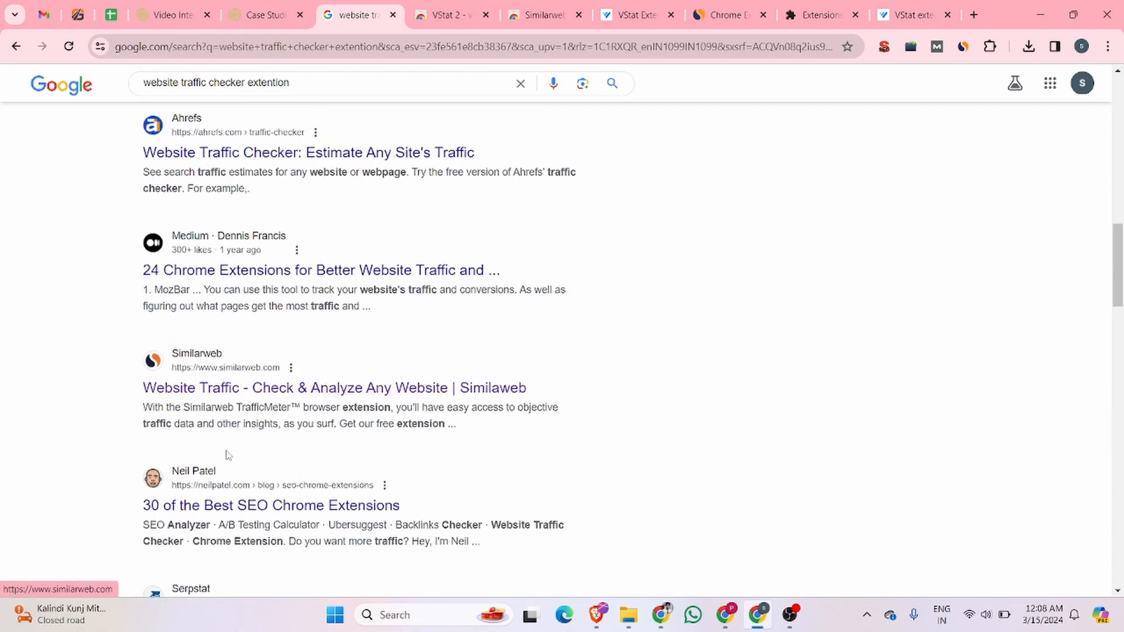
{"action": "scroll", "coordinate": [228, 455], "scroll_direction": "up", "scroll_amount": 15}
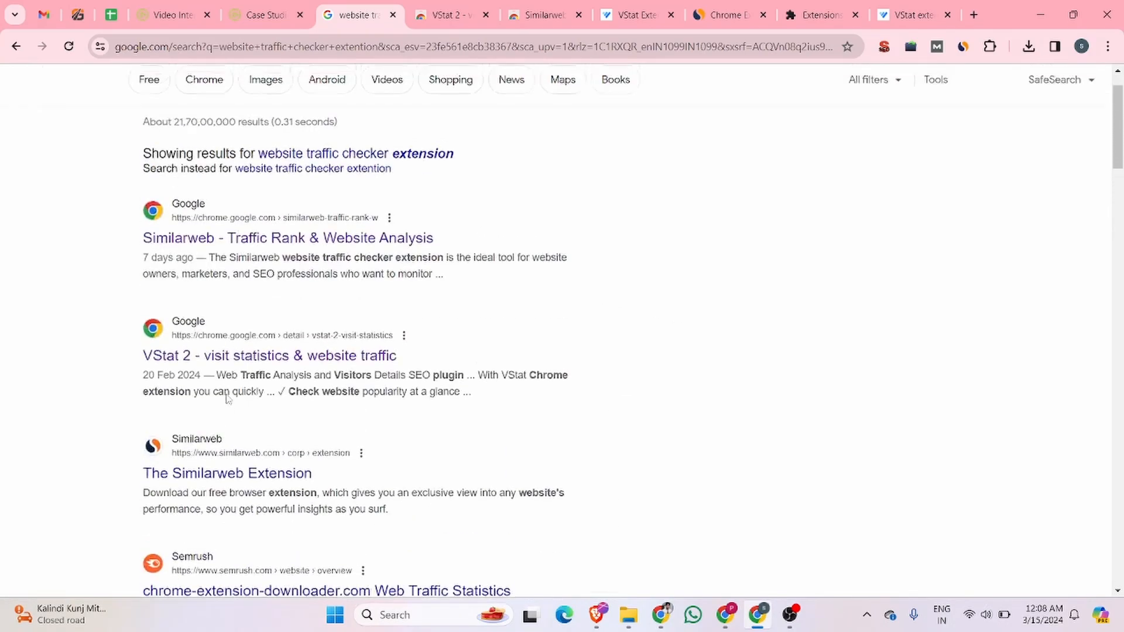
{"action": "scroll", "coordinate": [227, 398], "scroll_direction": "up", "scroll_amount": 1}
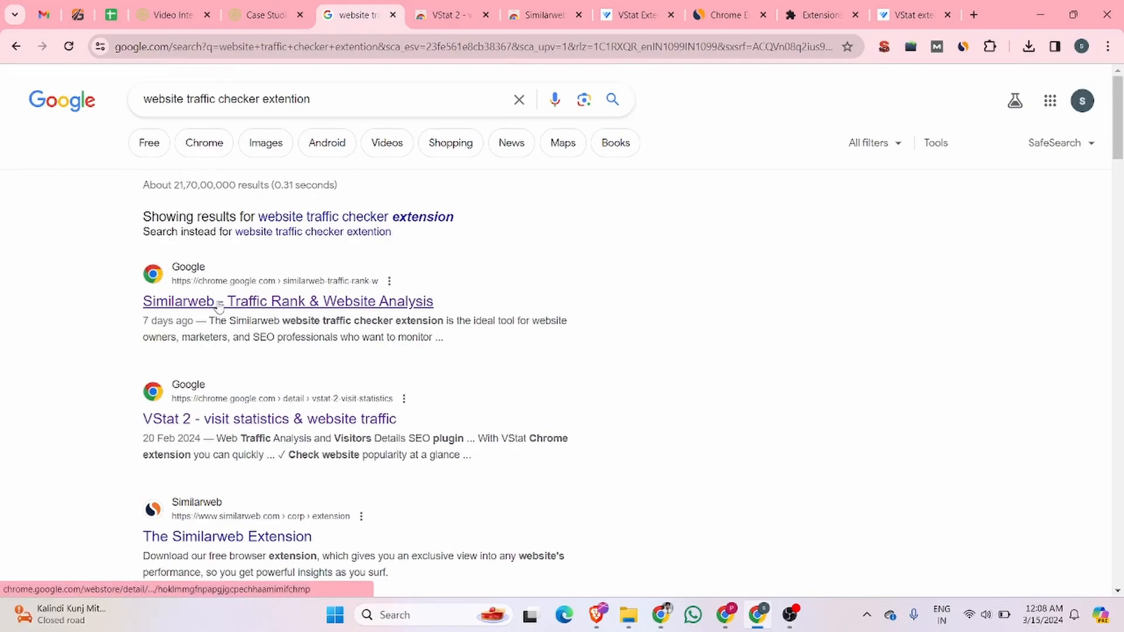
{"action": "scroll", "coordinate": [219, 306], "scroll_direction": "down", "scroll_amount": 12}
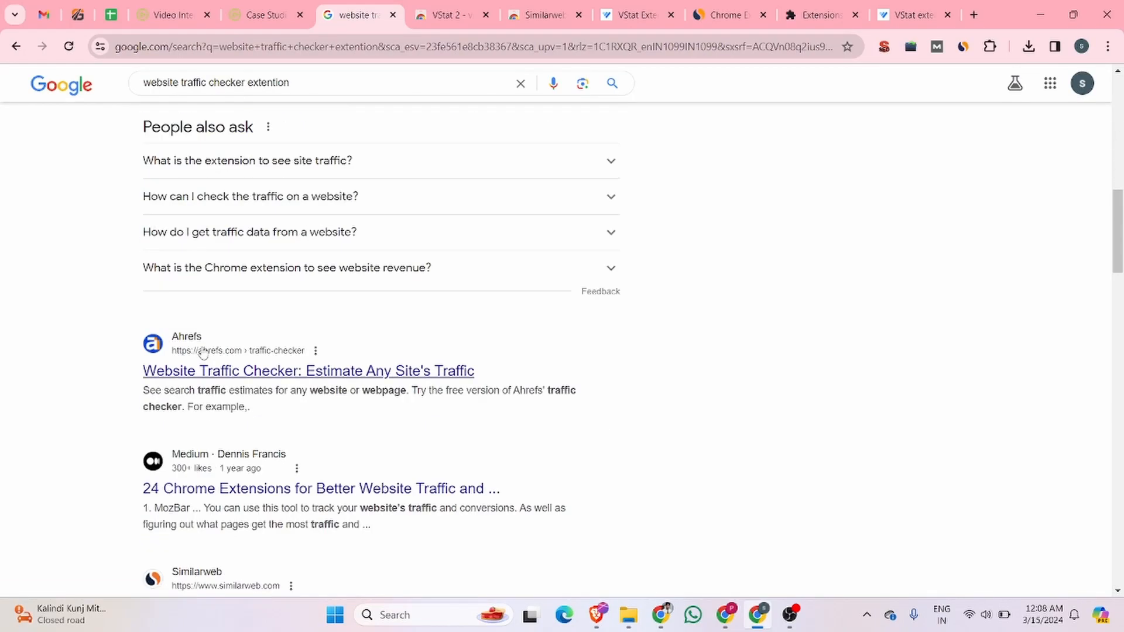
{"action": "scroll", "coordinate": [203, 352], "scroll_direction": "down", "scroll_amount": 20}
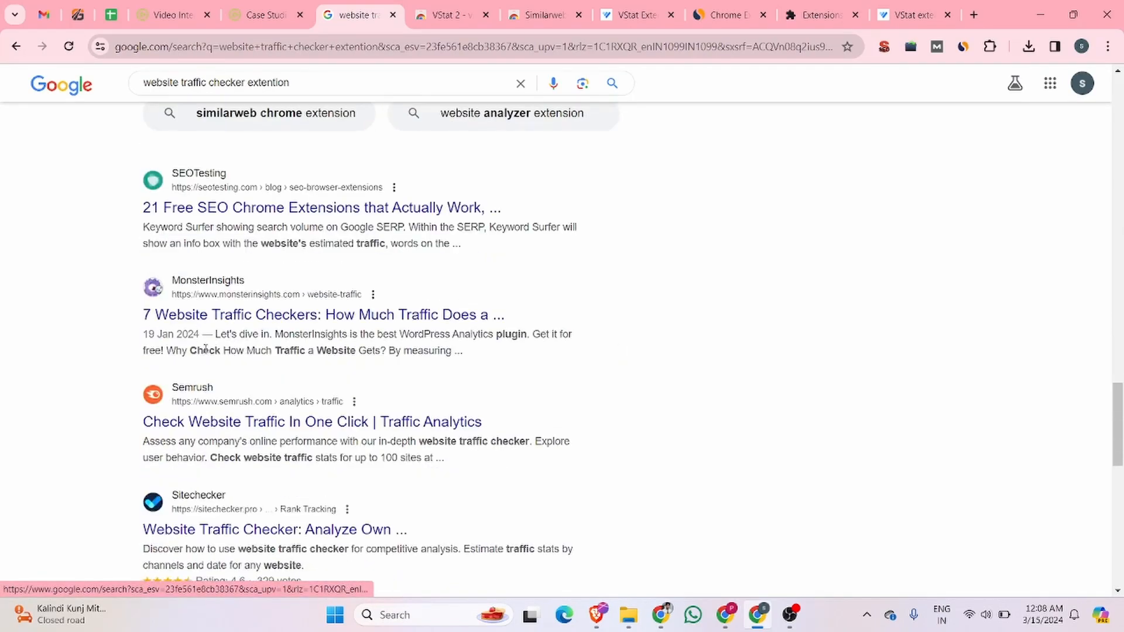
{"action": "scroll", "coordinate": [203, 316], "scroll_direction": "down", "scroll_amount": 1}
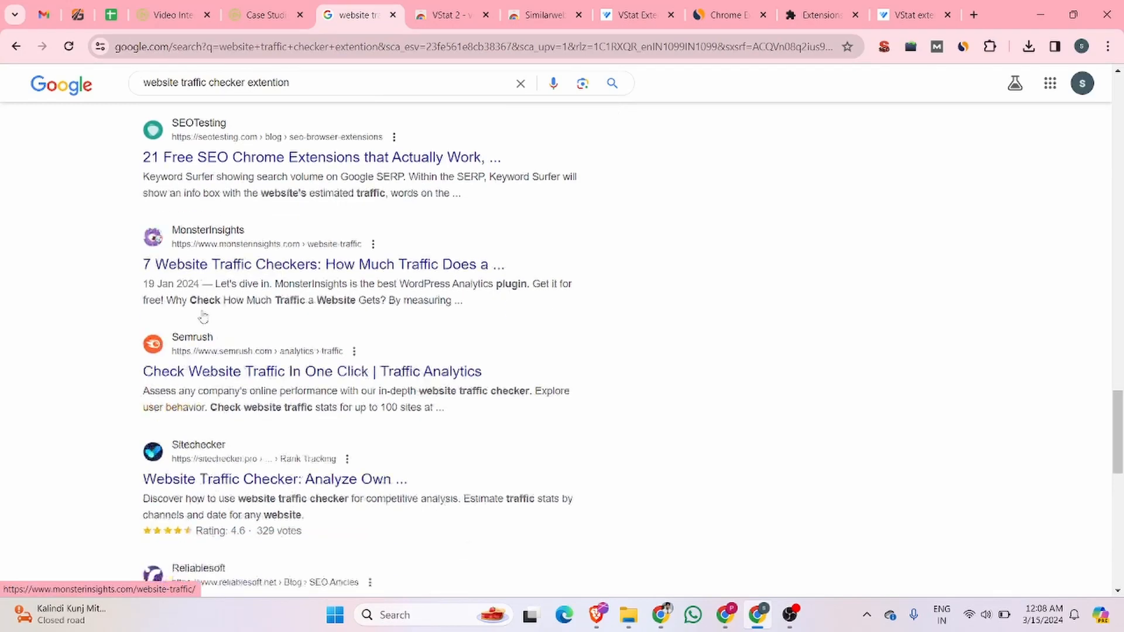
{"action": "scroll", "coordinate": [203, 316], "scroll_direction": "down", "scroll_amount": 4}
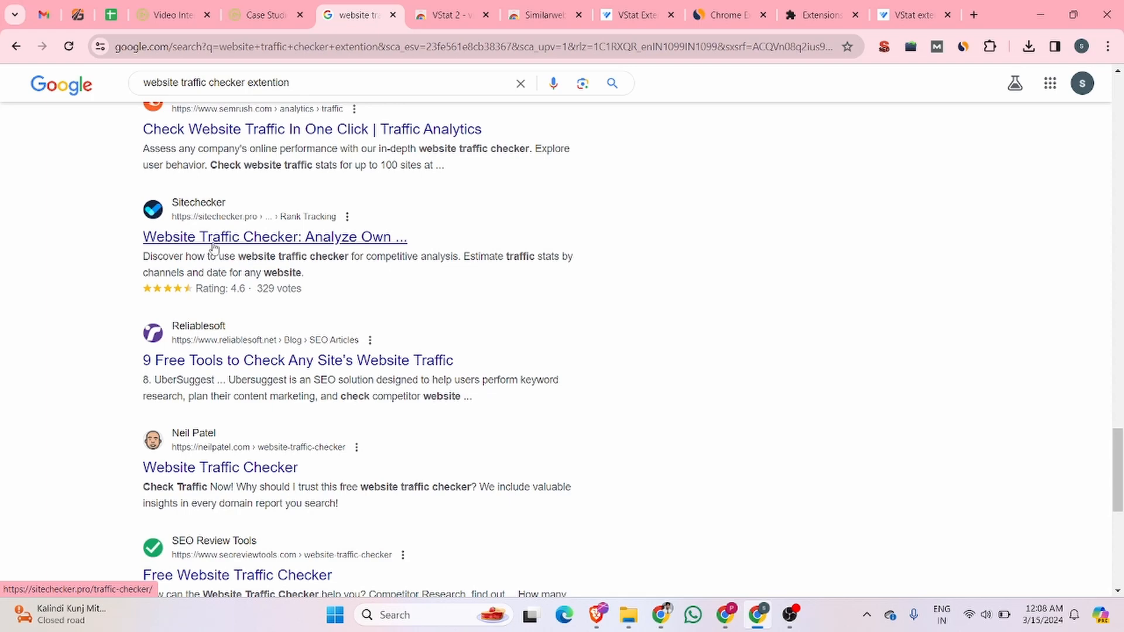
{"action": "scroll", "coordinate": [215, 248], "scroll_direction": "down", "scroll_amount": 4}
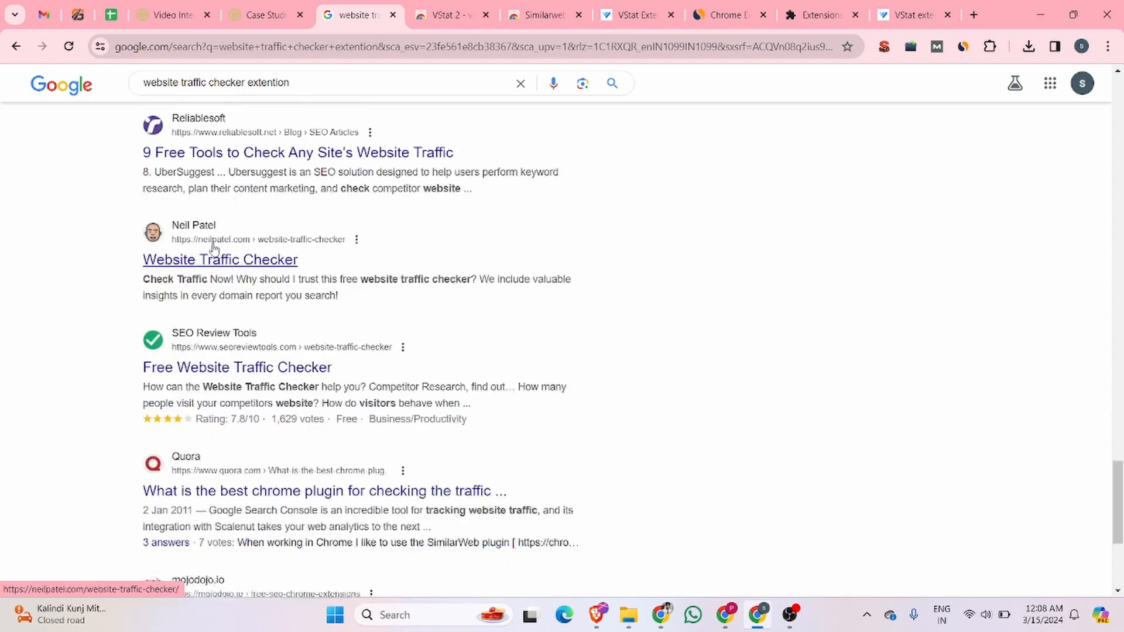
Step: Examine the SEO Review Tools Website Traffic Checker from the search results, then close it and return to Jobma's case studies page
{"action": "left_click", "coordinate": [211, 357]}
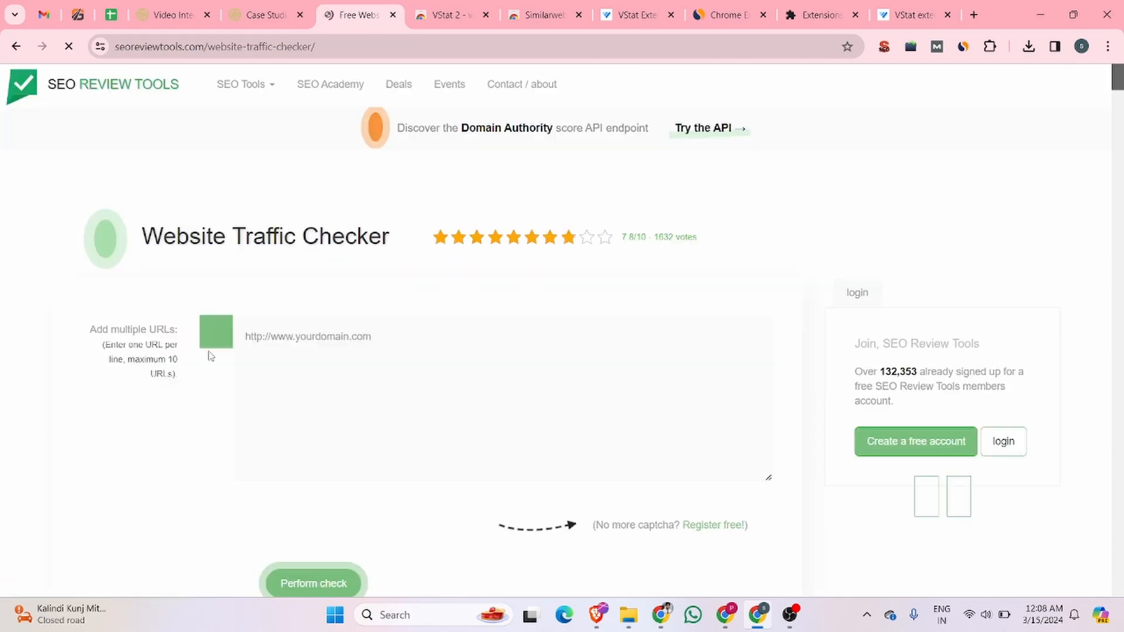
{"action": "scroll", "coordinate": [296, 320], "scroll_direction": "down", "scroll_amount": 4}
{"action": "scroll", "coordinate": [296, 320], "scroll_direction": "up", "scroll_amount": 4}
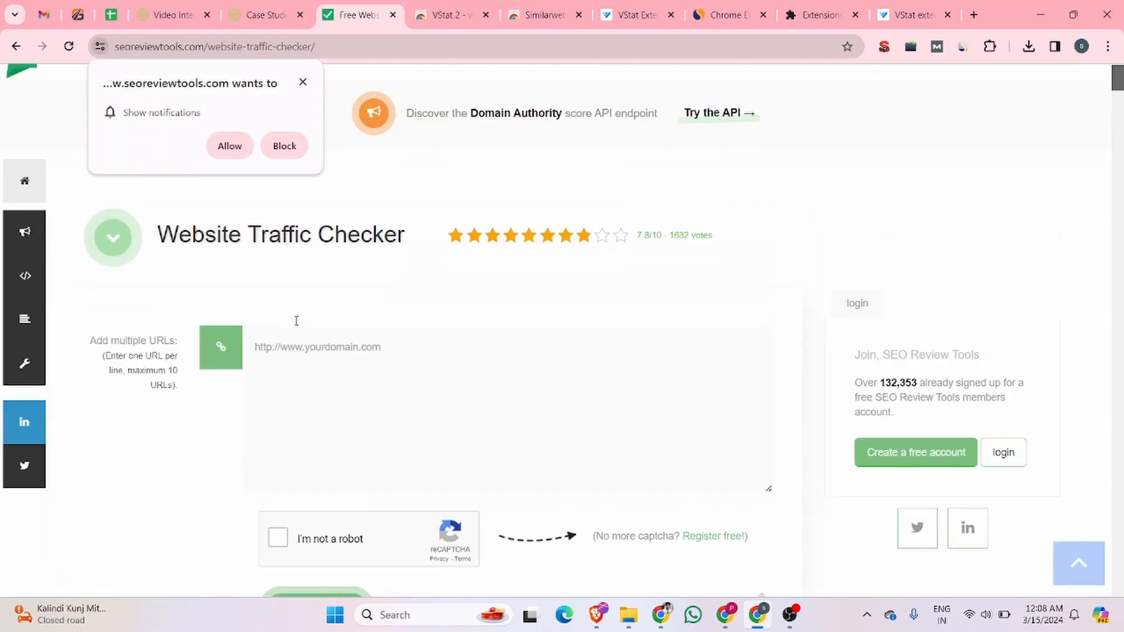
{"action": "left_click", "coordinate": [305, 371]}
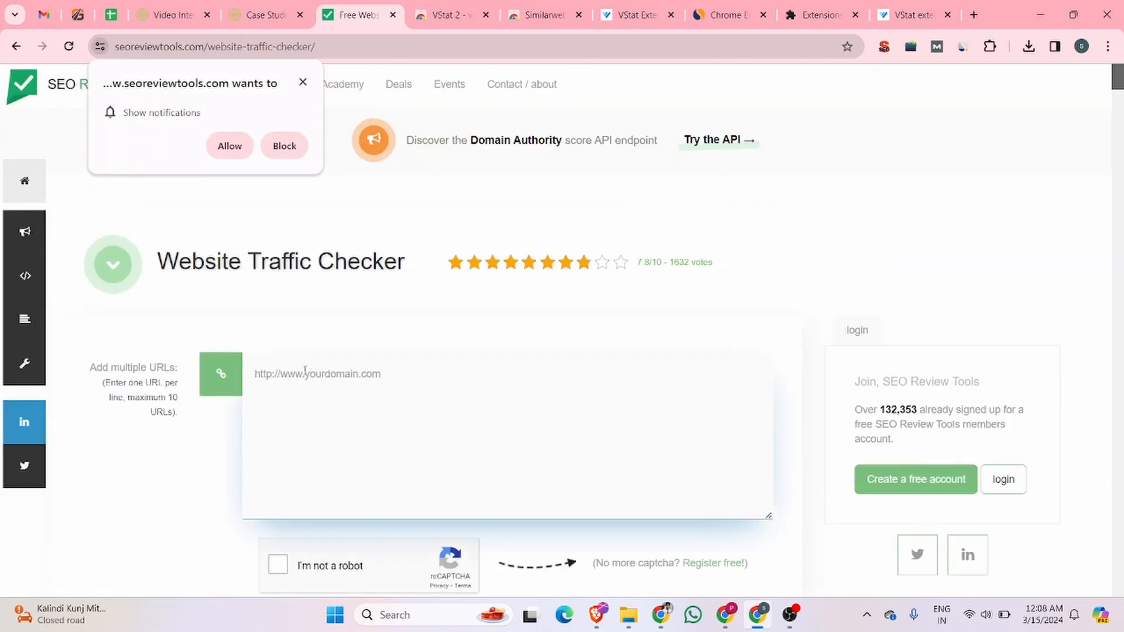
{"action": "left_click", "coordinate": [393, 16]}
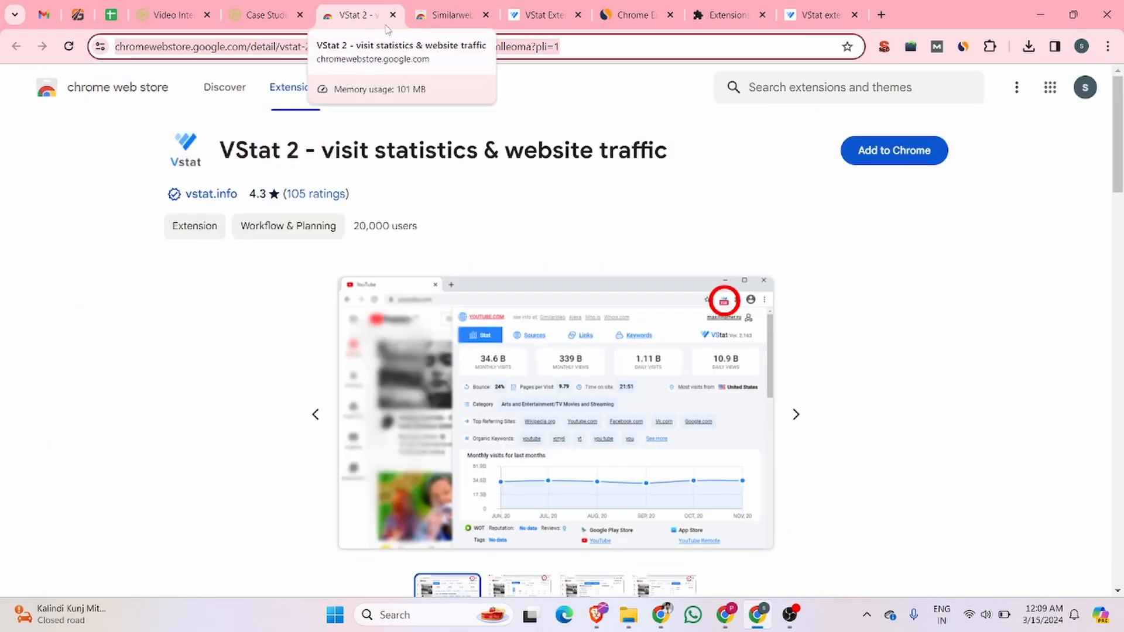
{"action": "left_click", "coordinate": [265, 13]}
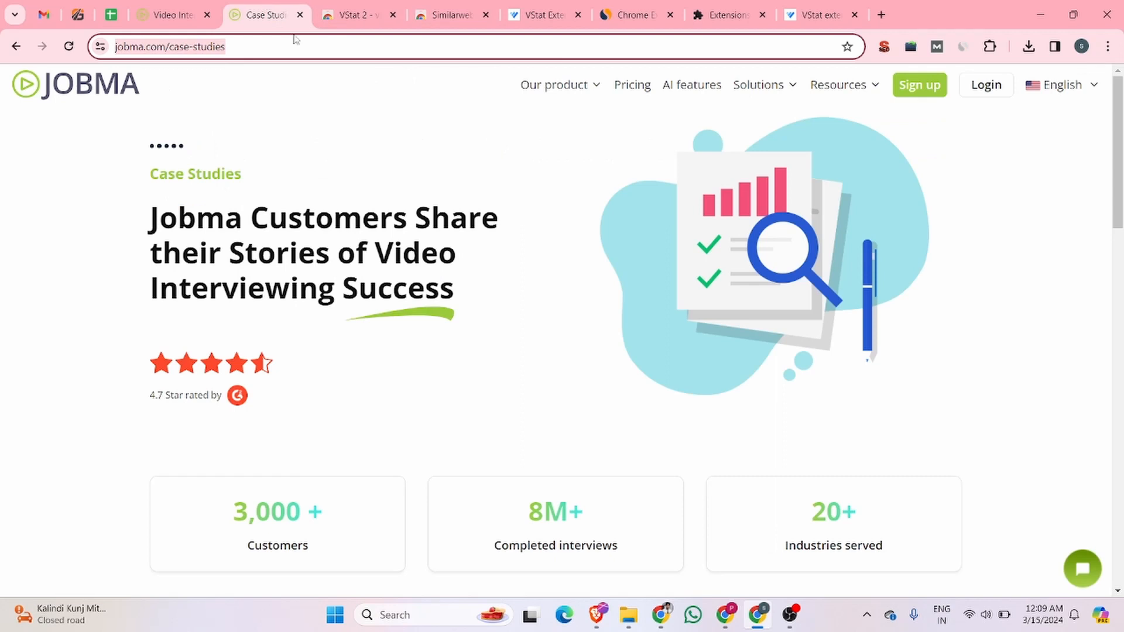